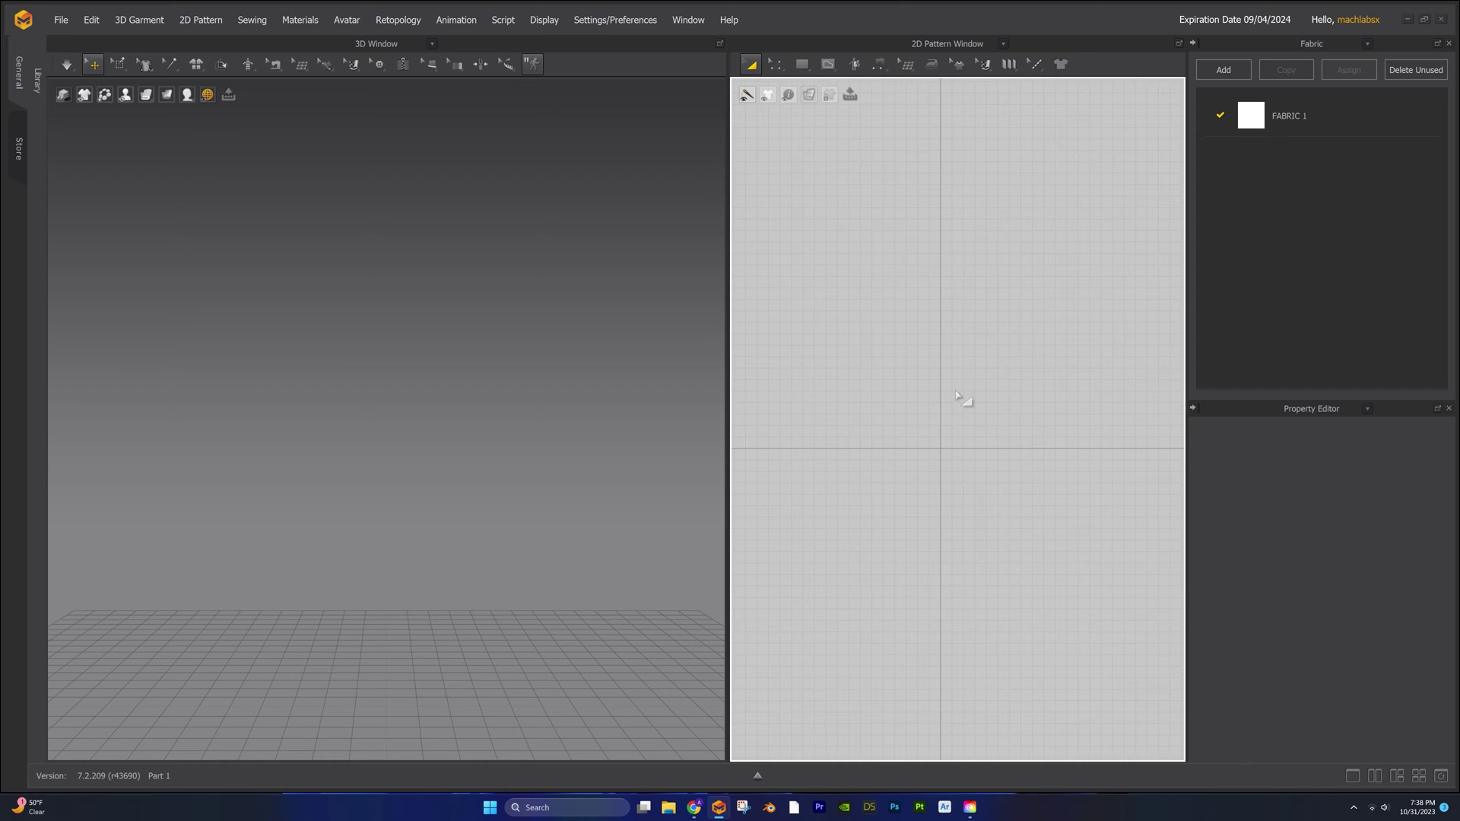
# - Open the library's avatar collection and load the MV2_Henry.avt avatar into the scene
pyautogui.click(36, 84)
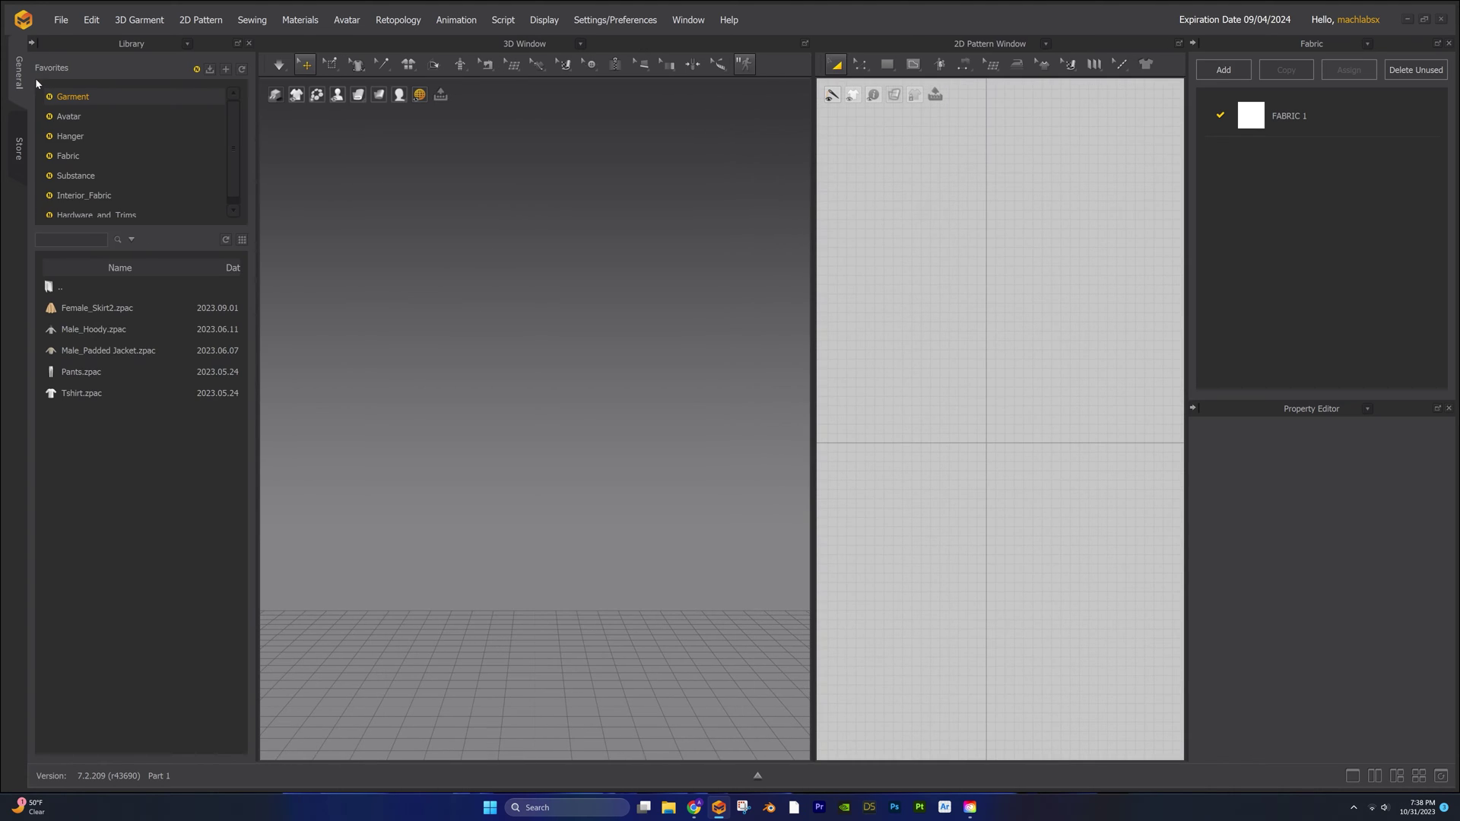
pyautogui.click(68, 116)
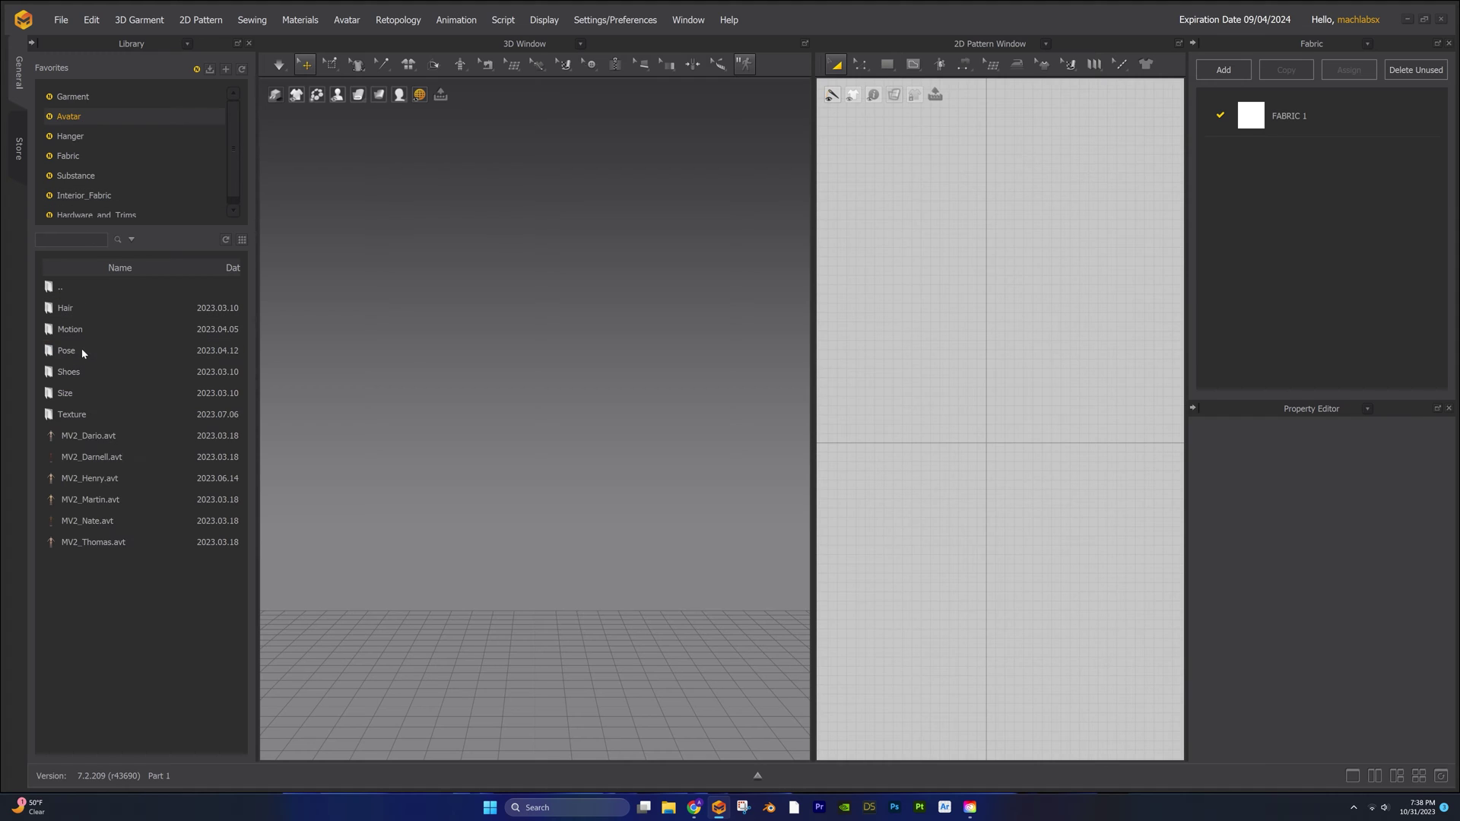
pyautogui.doubleClick(90, 479)
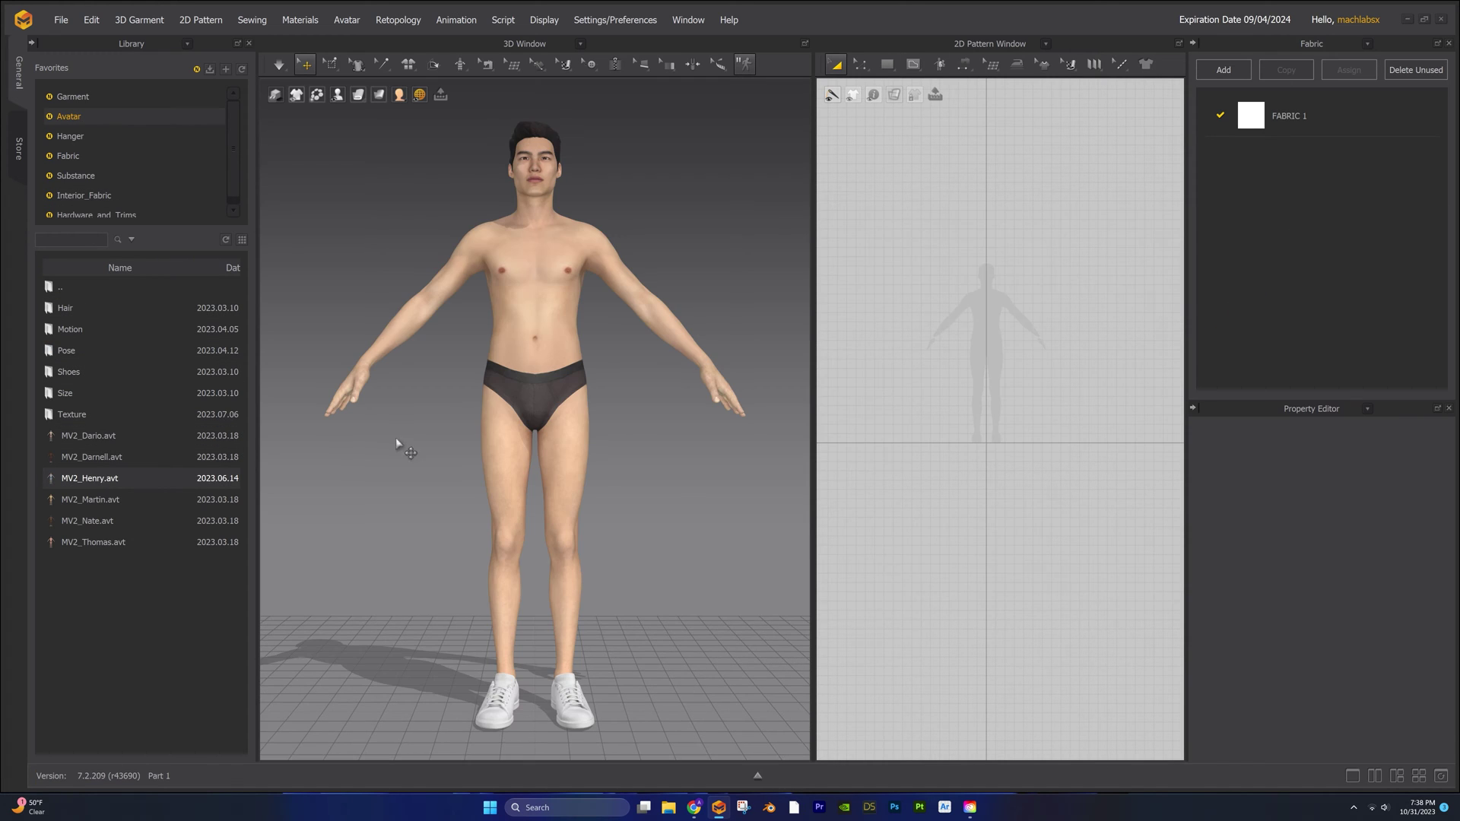
# - Set the avatar's skin offset to 0.0 mm and deselect the avatar
pyautogui.click(560, 295)
pyautogui.doubleClick(1363, 508)
pyautogui.write('0')
pyautogui.press('Return')
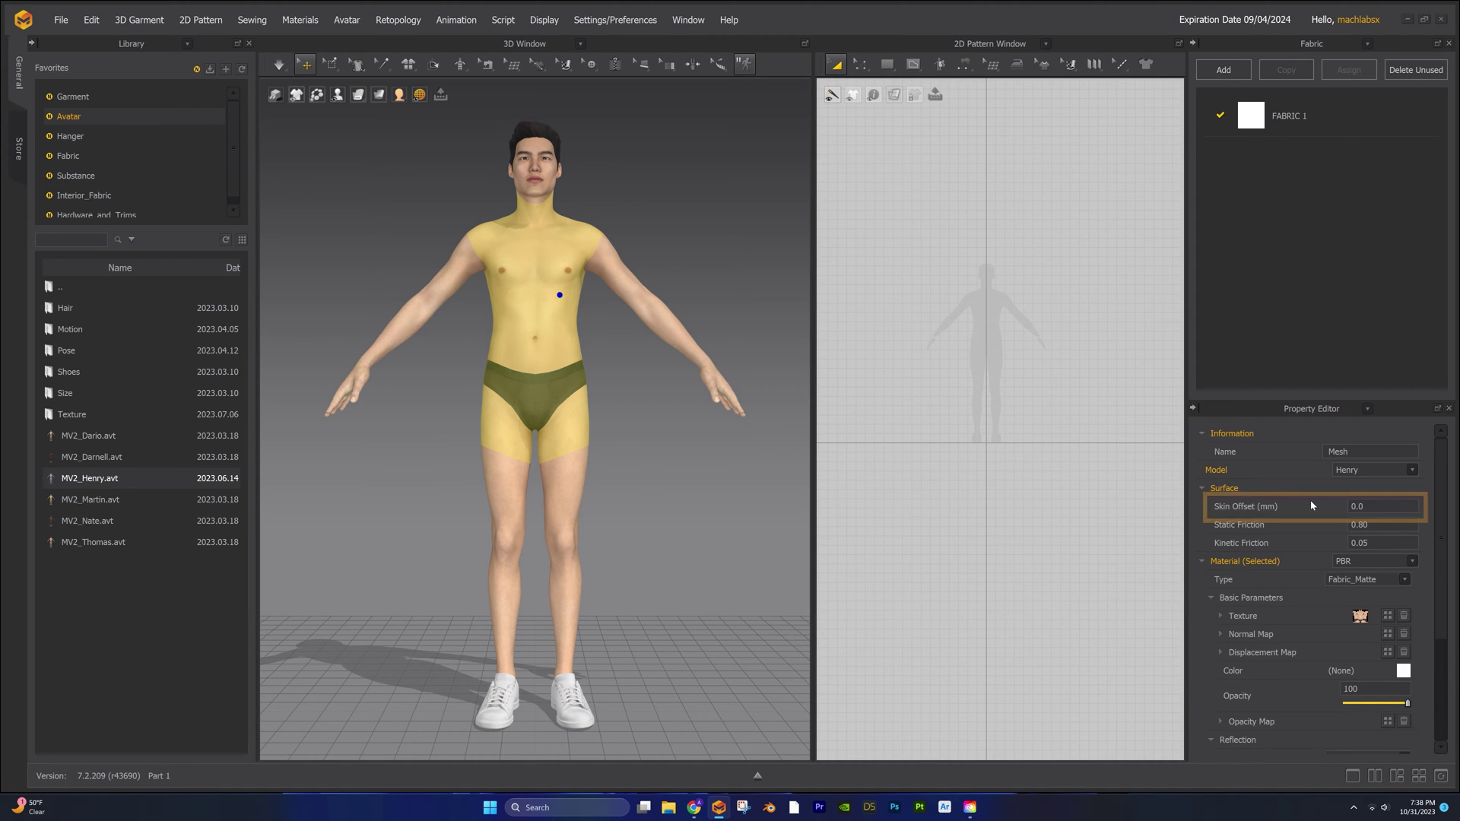
pyautogui.click(1074, 513)
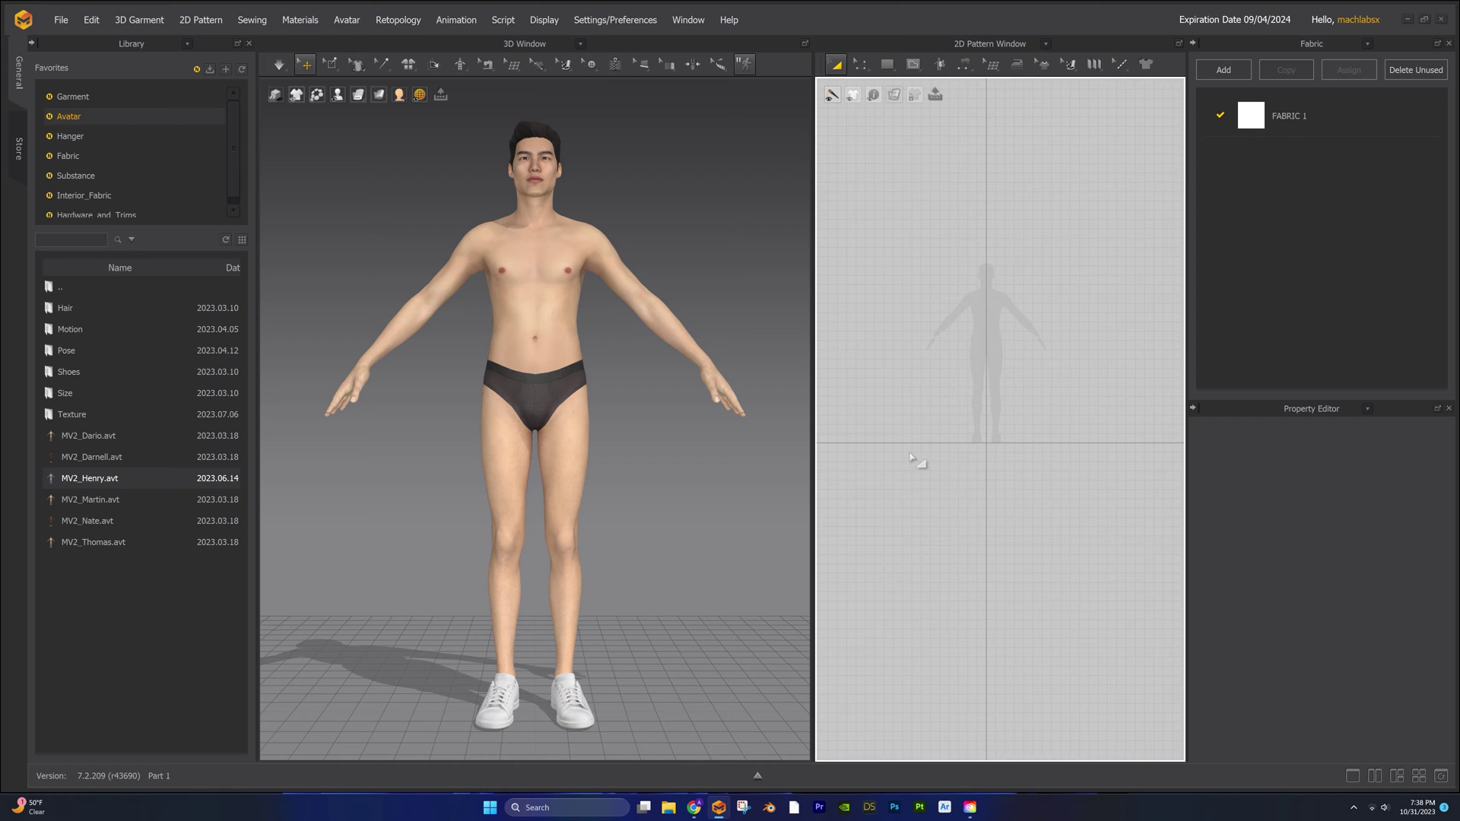
# - Load the Pants.zpac garment from the library onto the avatar, including its avatar pose and size
pyautogui.click(107, 98)
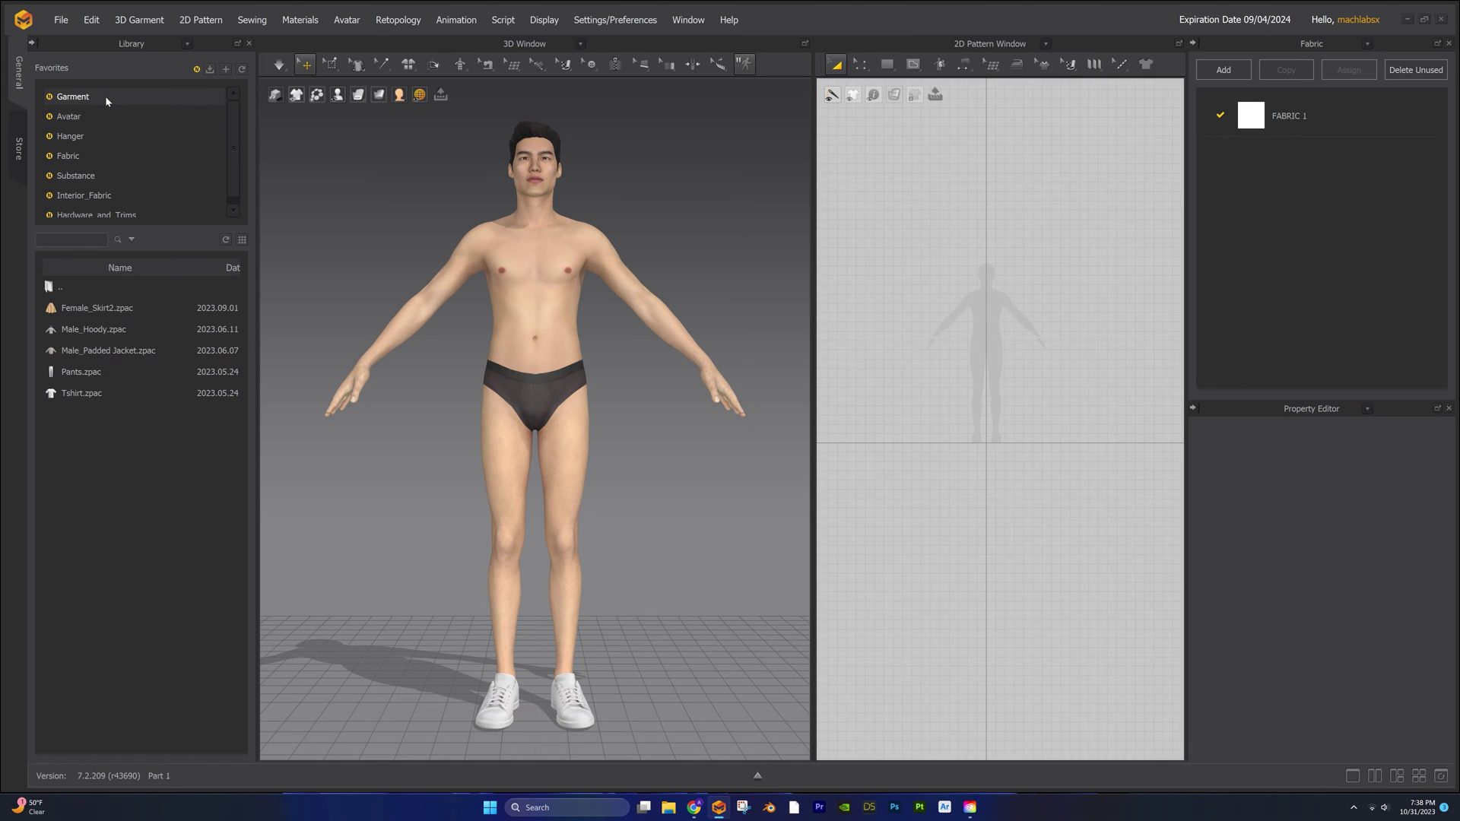
pyautogui.doubleClick(97, 372)
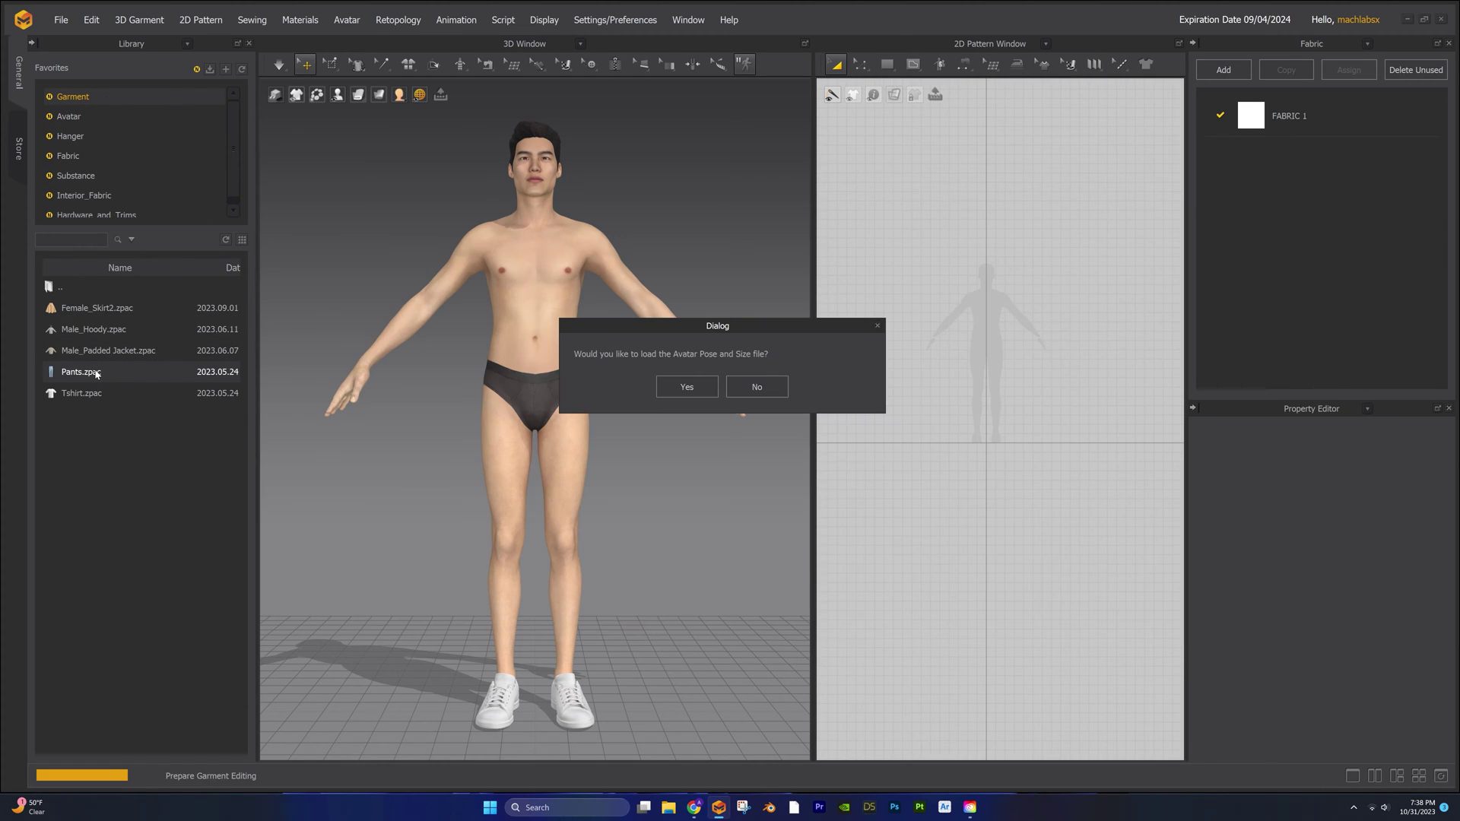
pyautogui.click(688, 387)
pyautogui.scroll(-3, 1020, 382)
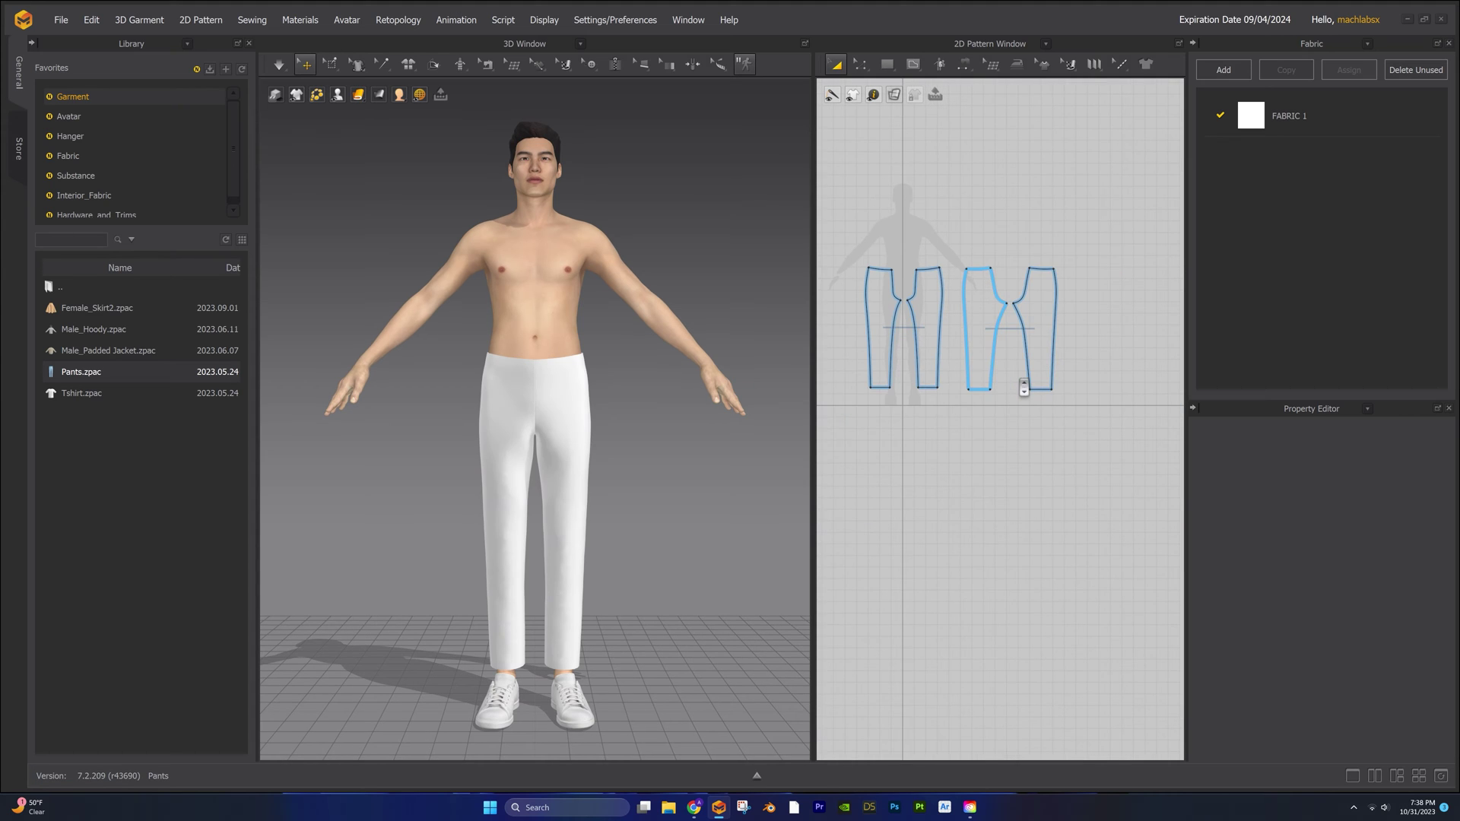
# - Select all the pants patterns and freeze them
pyautogui.moveTo(1037, 392); pyautogui.dragTo(1053, 429, button='middle')
pyautogui.moveTo(876, 255); pyautogui.dragTo(1076, 455)
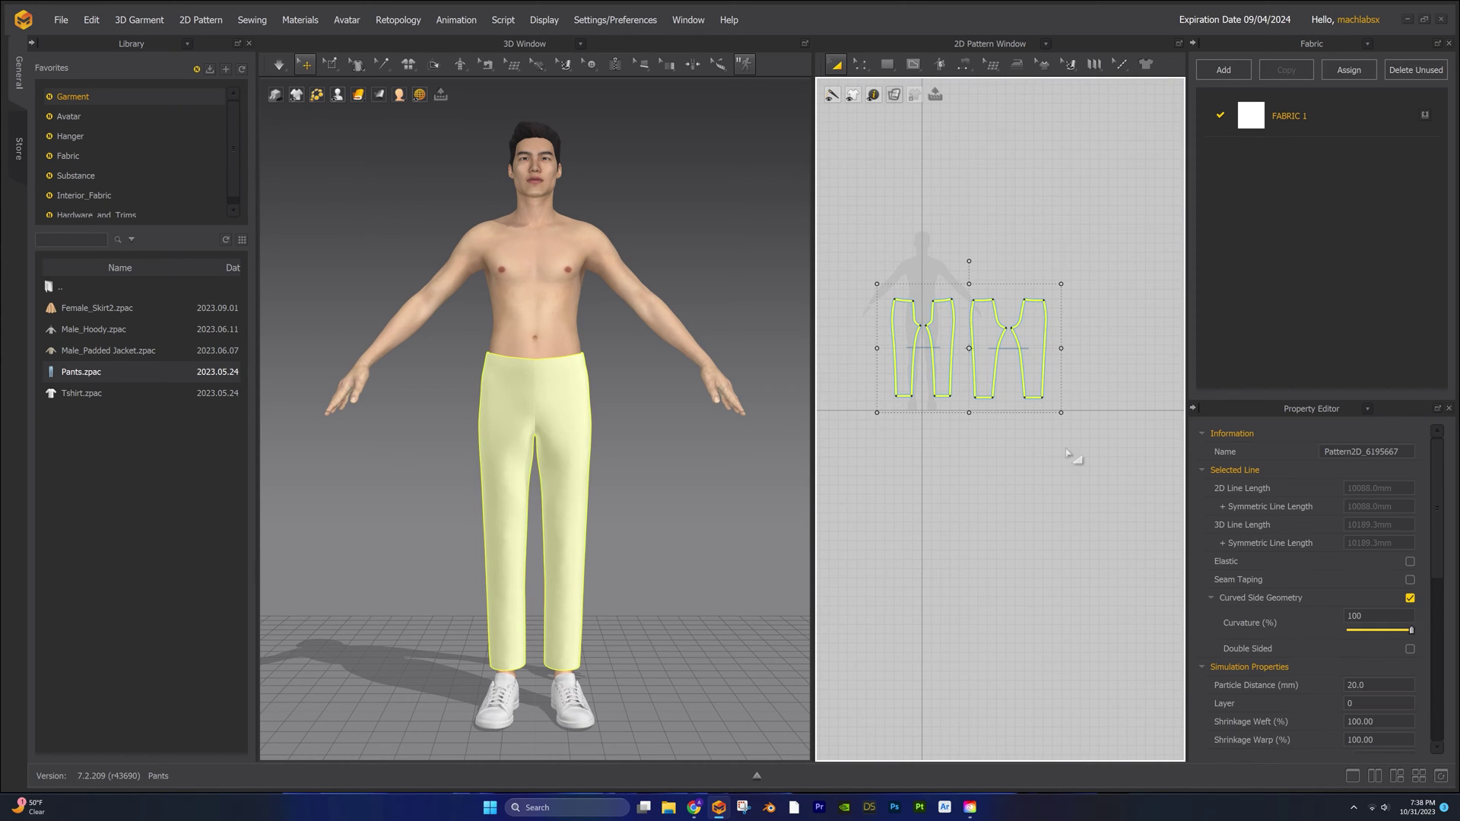
pyautogui.rightClick(575, 413)
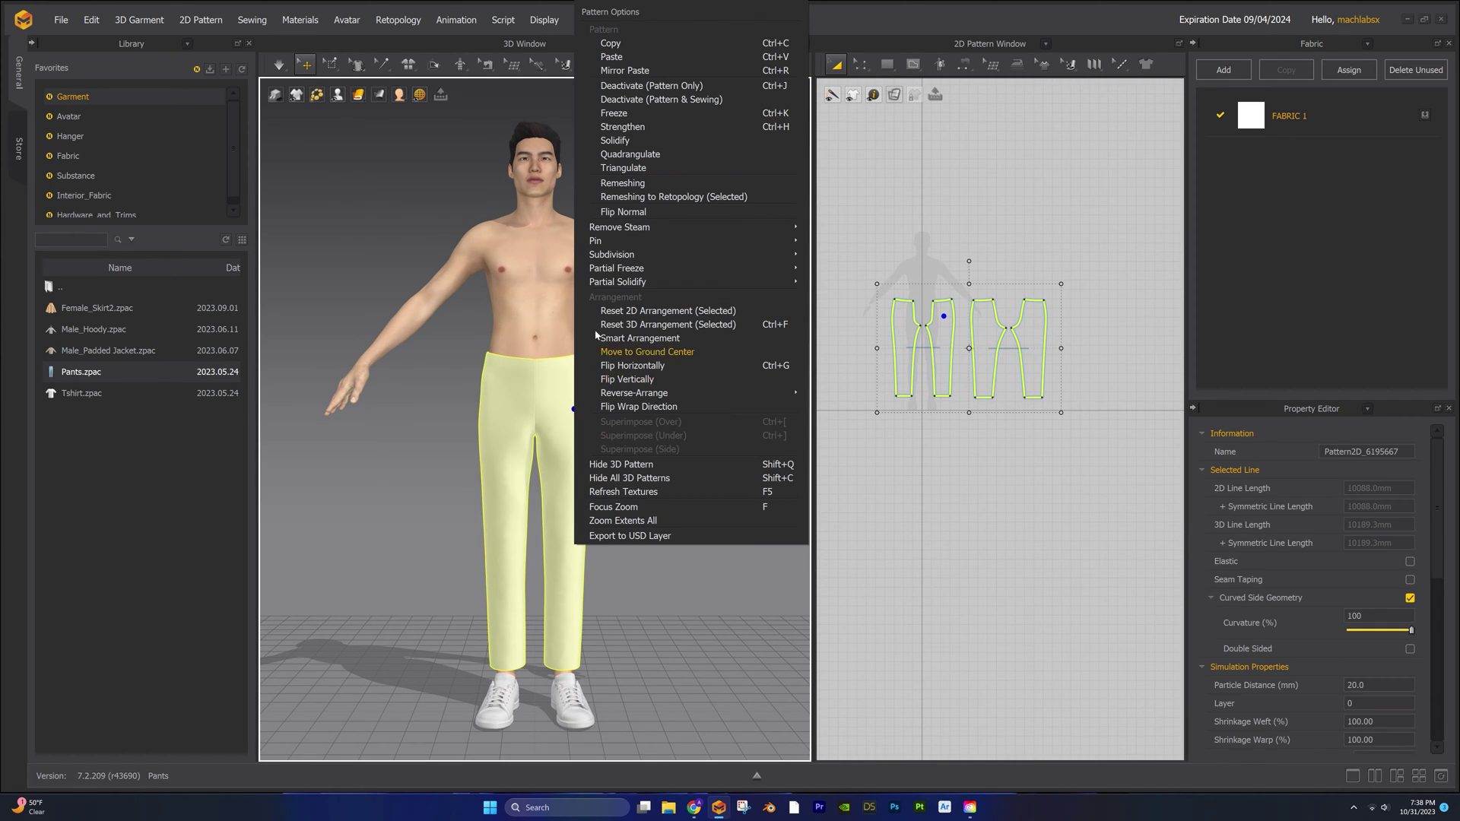
pyautogui.click(620, 123)
pyautogui.scroll(-3, 965, 401)
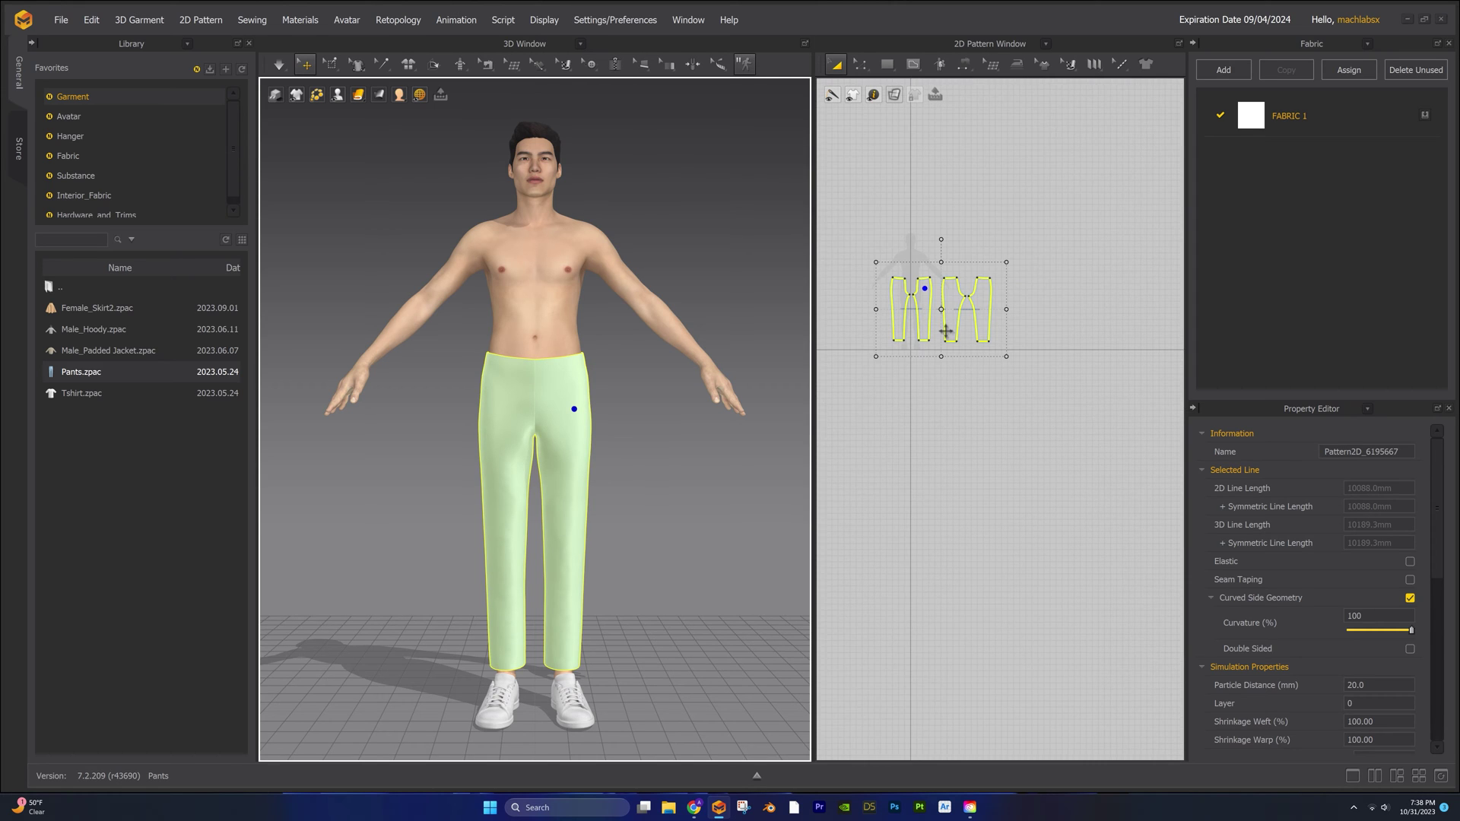
# - Move the frozen pants patterns up and to the right of the avatar silhouette in the 2D workspace and deselect them
pyautogui.moveTo(945, 326); pyautogui.dragTo(1156, 204)
pyautogui.click(917, 465)
pyautogui.scroll(1, 605, 405)
pyautogui.moveTo(627, 394)
pyautogui.mouseDown(button='middle')
pyautogui.moveTo(606, 435)
pyautogui.moveTo(634, 422)
pyautogui.mouseUp(button='middle')
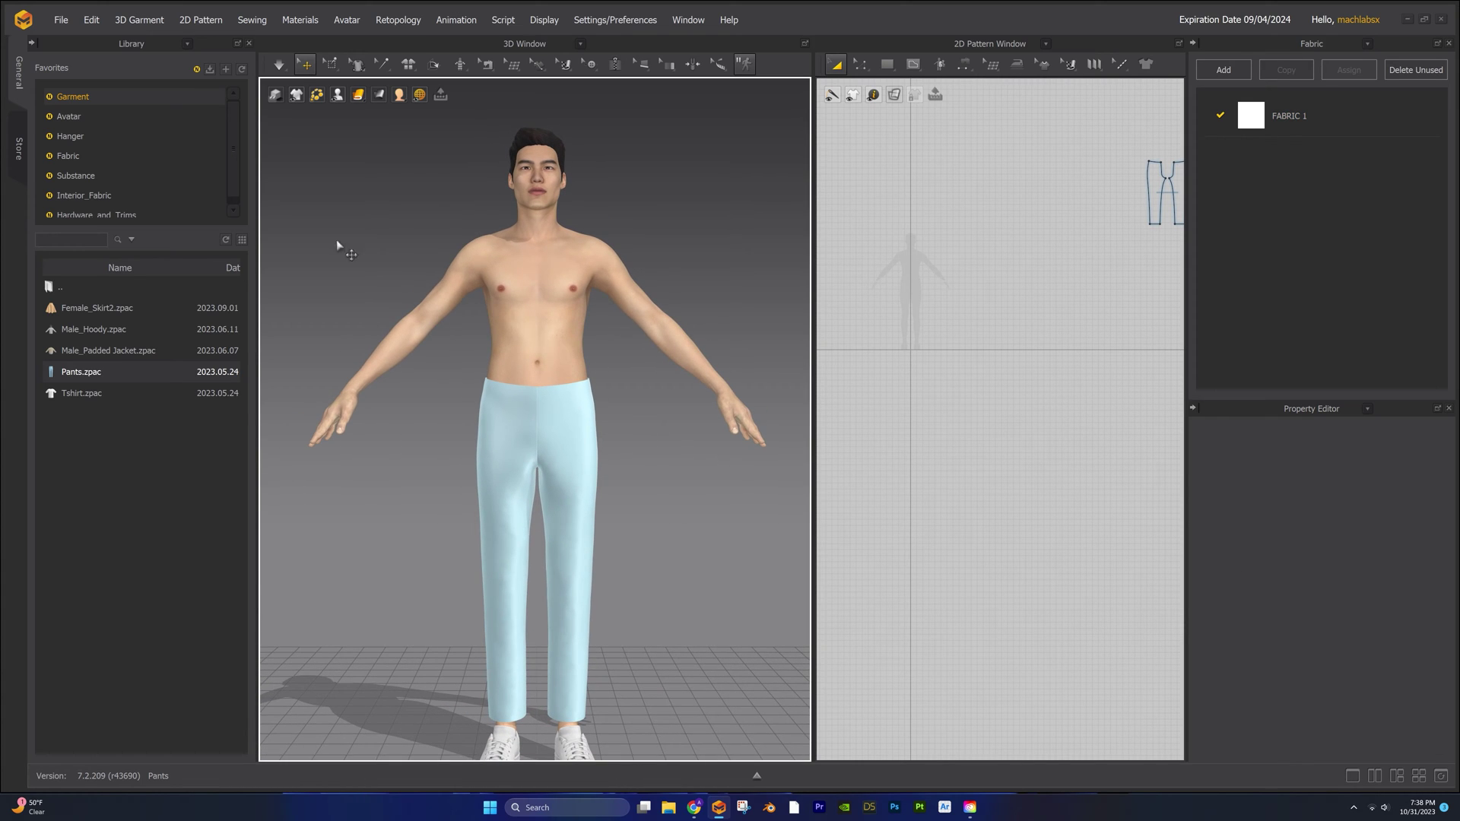
# - Find Linen.zfab in the library's fabric collection and add it to the project's fabric list
pyautogui.click(98, 156)
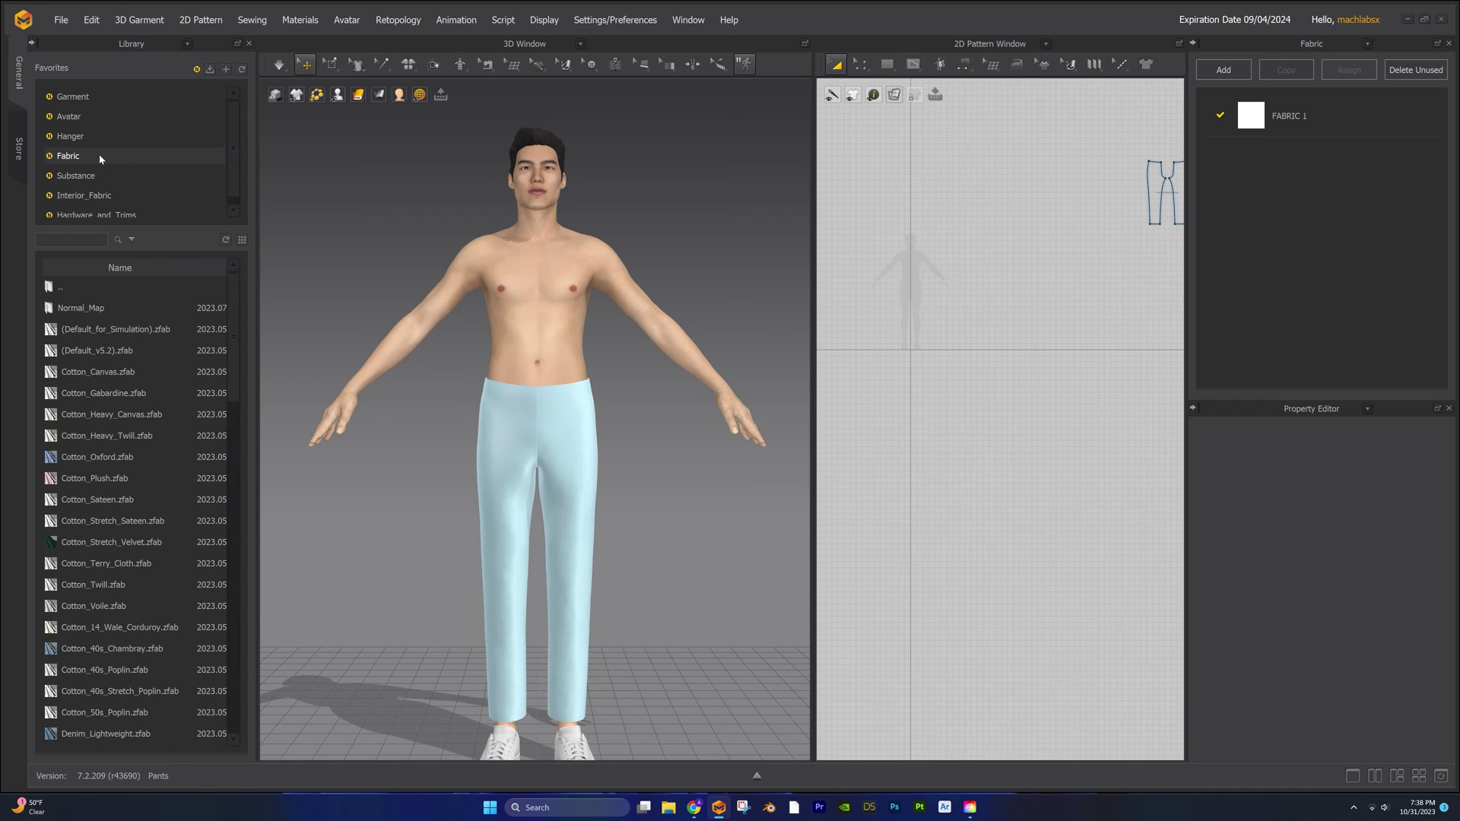
pyautogui.moveTo(195, 668)
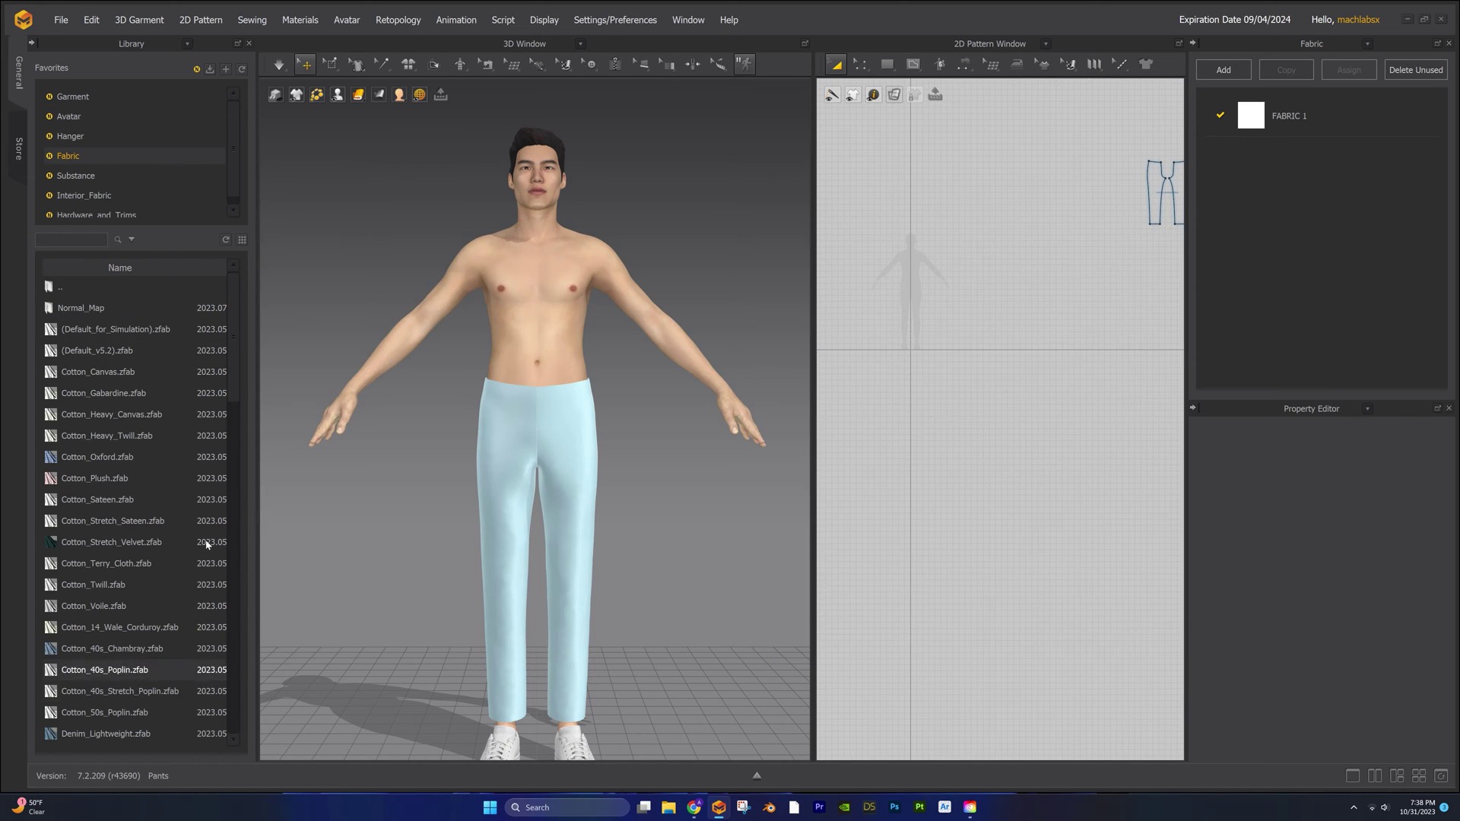
pyautogui.scroll(-3, 234, 368)
pyautogui.moveTo(230, 423); pyautogui.dragTo(230, 507)
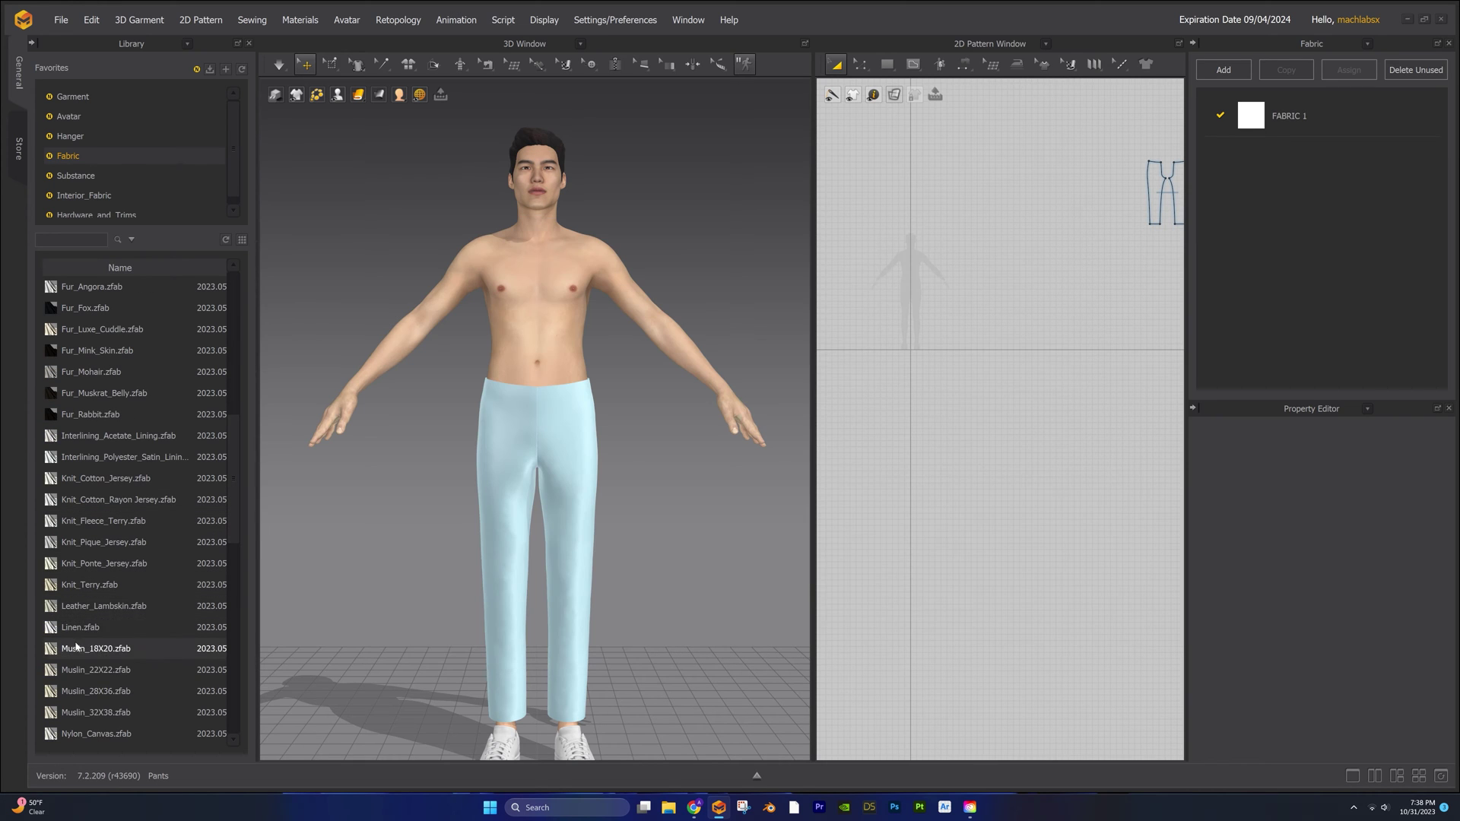
pyautogui.moveTo(77, 635); pyautogui.dragTo(1339, 302)
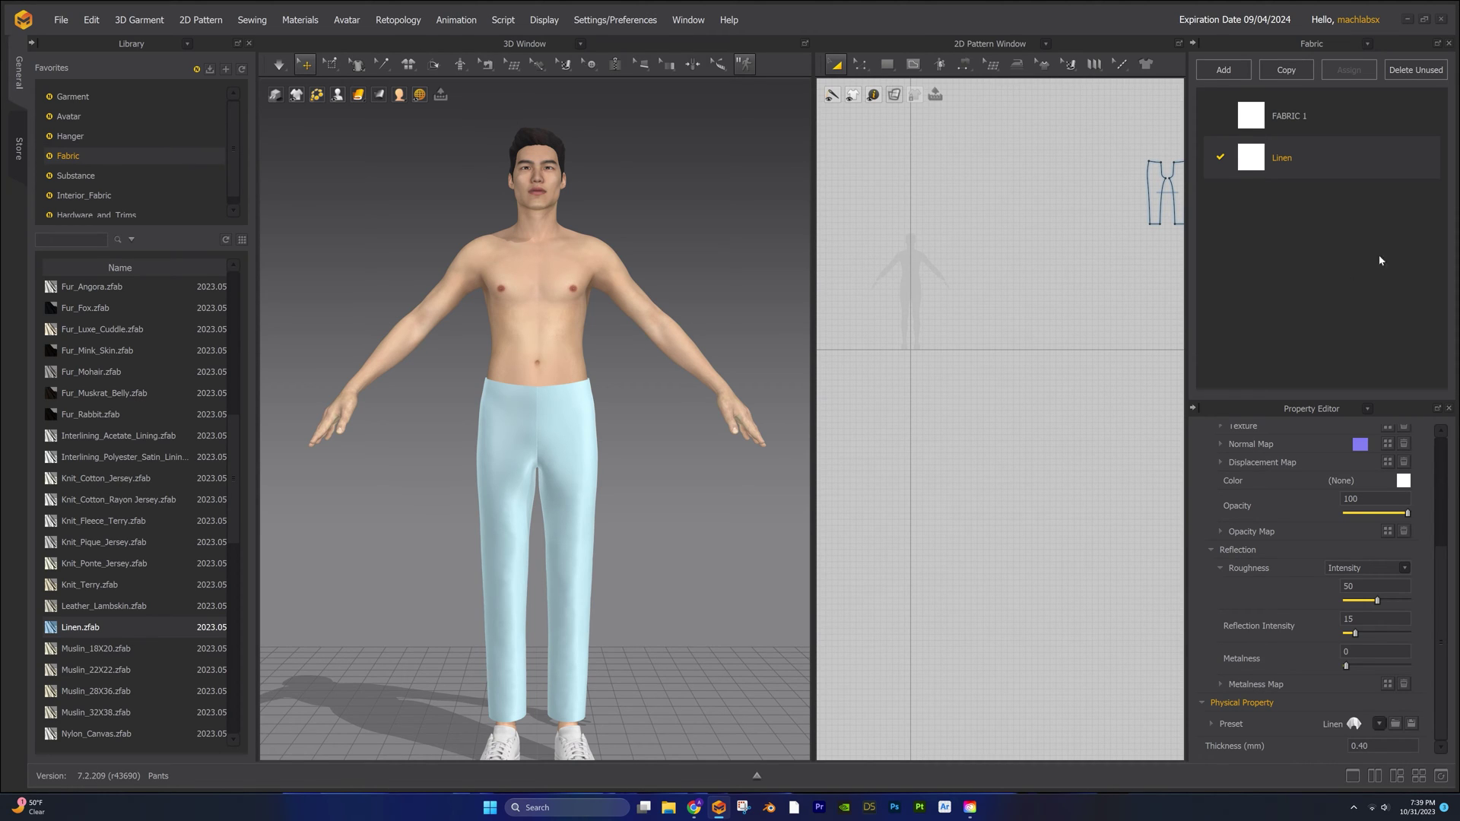
# - Open a floating duplicate of the Fabric window and switch its content to the Hotkey List
pyautogui.click(1438, 44)
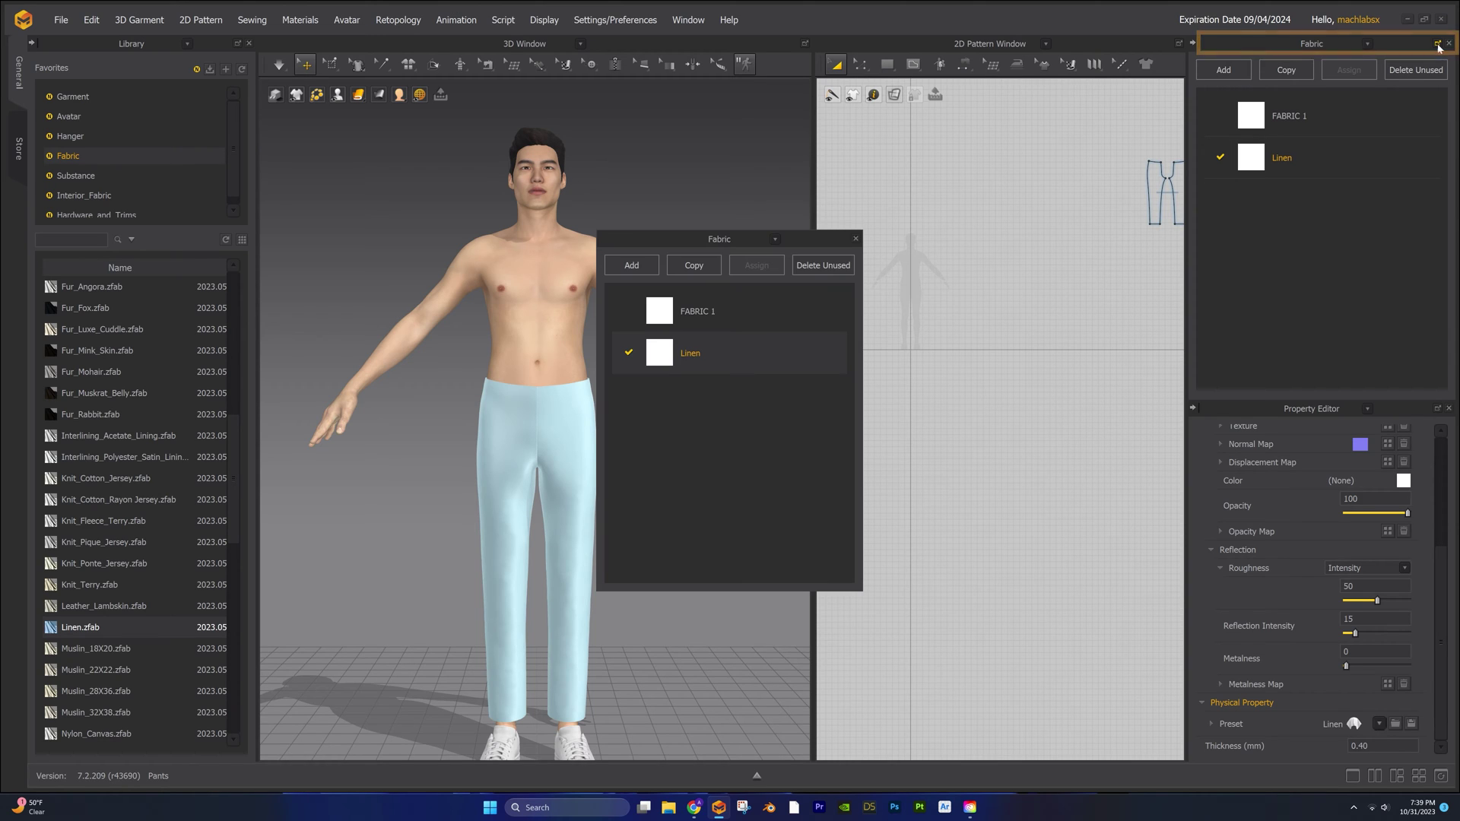
pyautogui.click(774, 240)
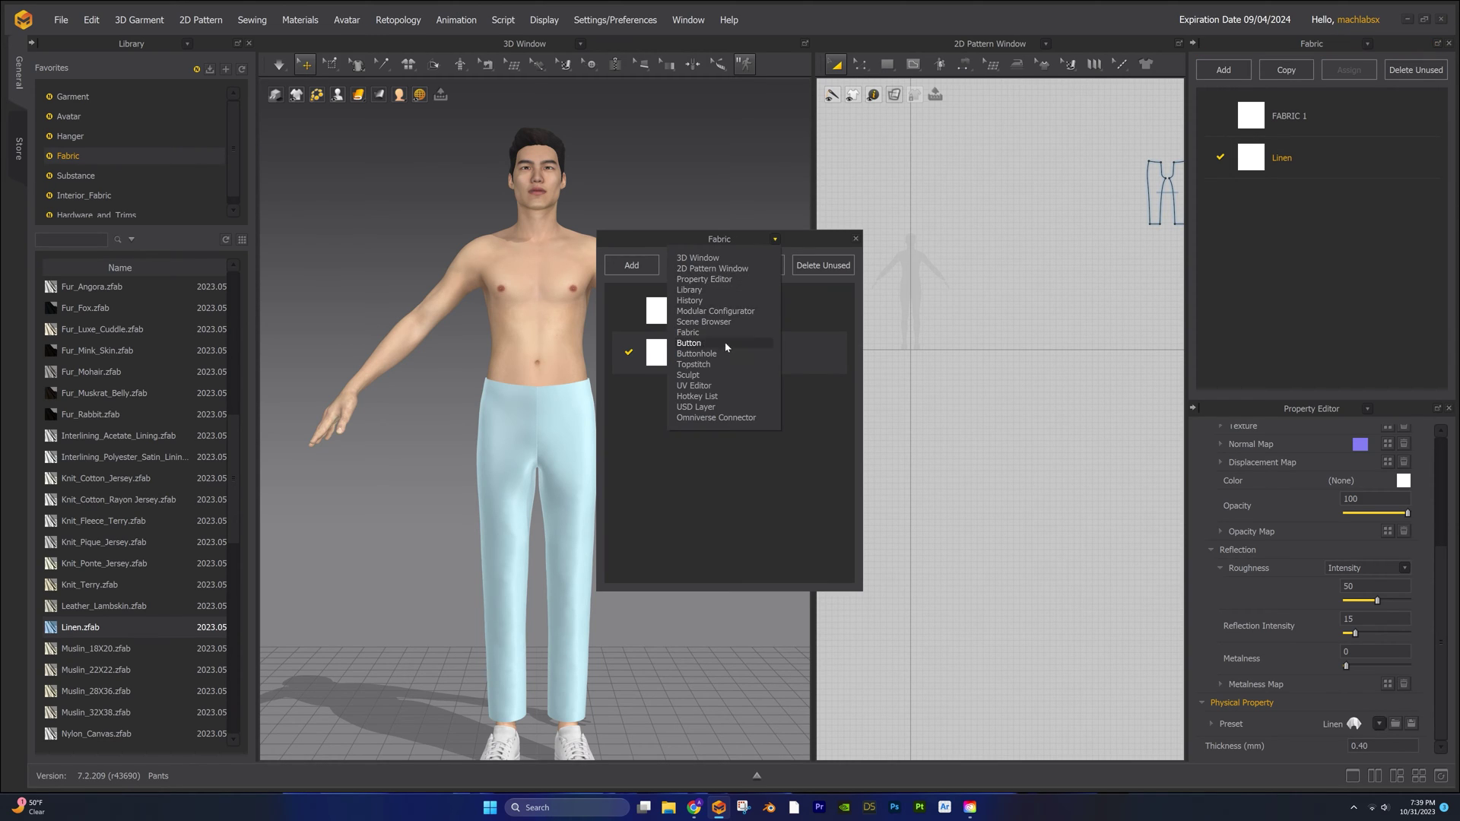
pyautogui.click(696, 396)
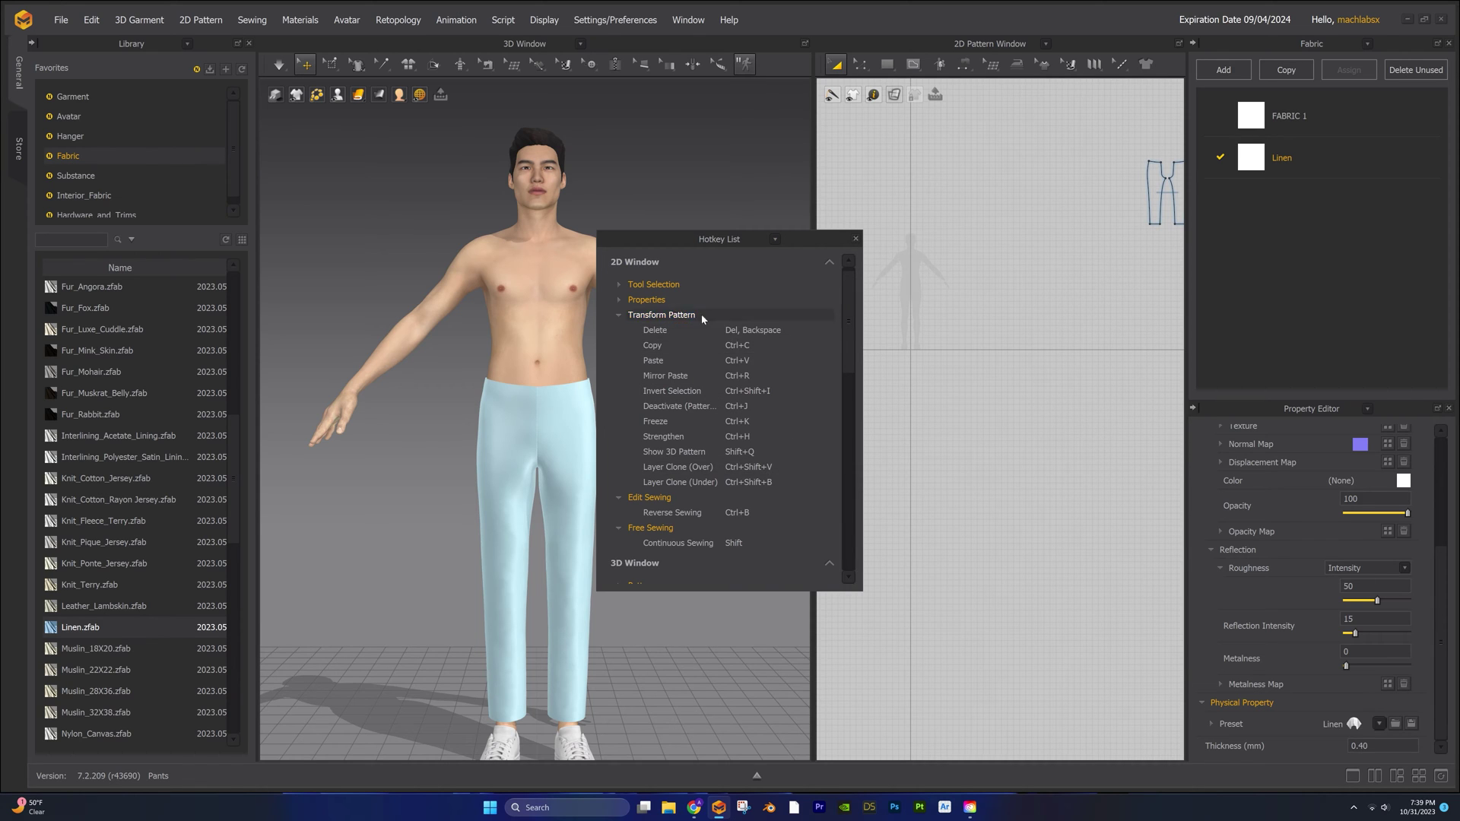
# - Expand the 2D Window tool selection hotkeys, enlarge the floating Hotkey List window and browse the shortcuts
pyautogui.click(618, 283)
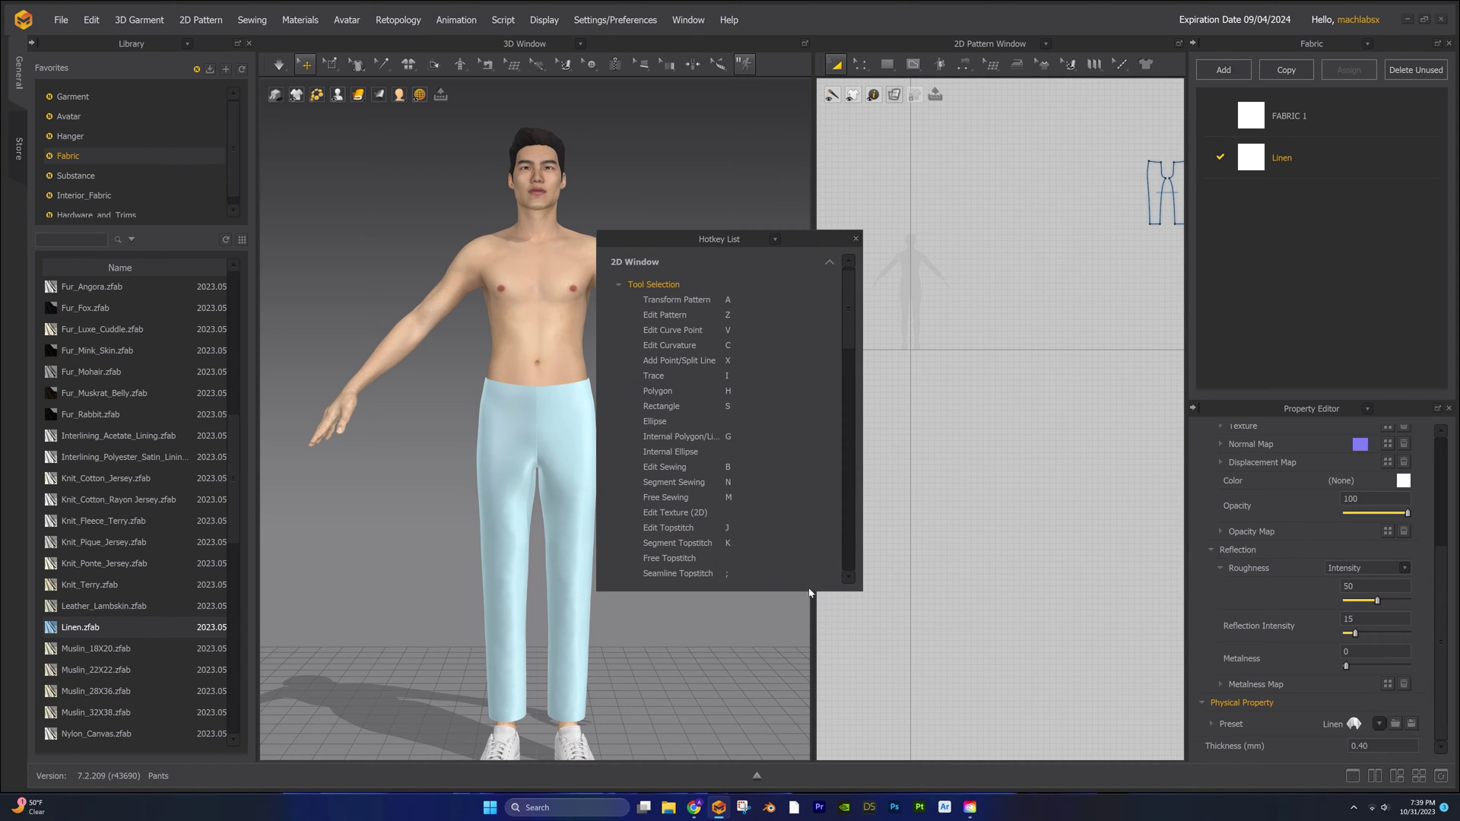
pyautogui.click(808, 598)
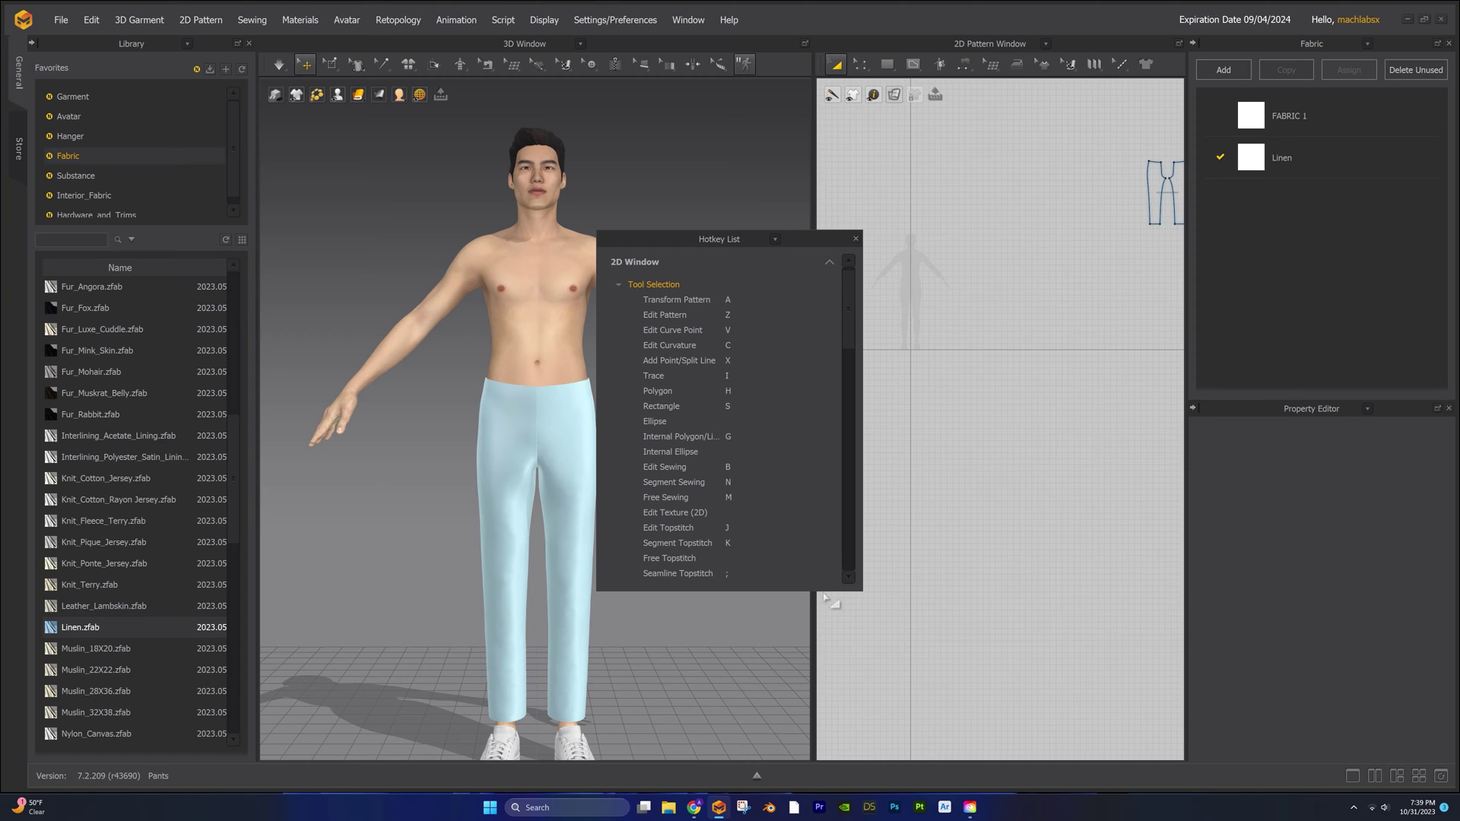
pyautogui.moveTo(825, 591); pyautogui.dragTo(826, 656)
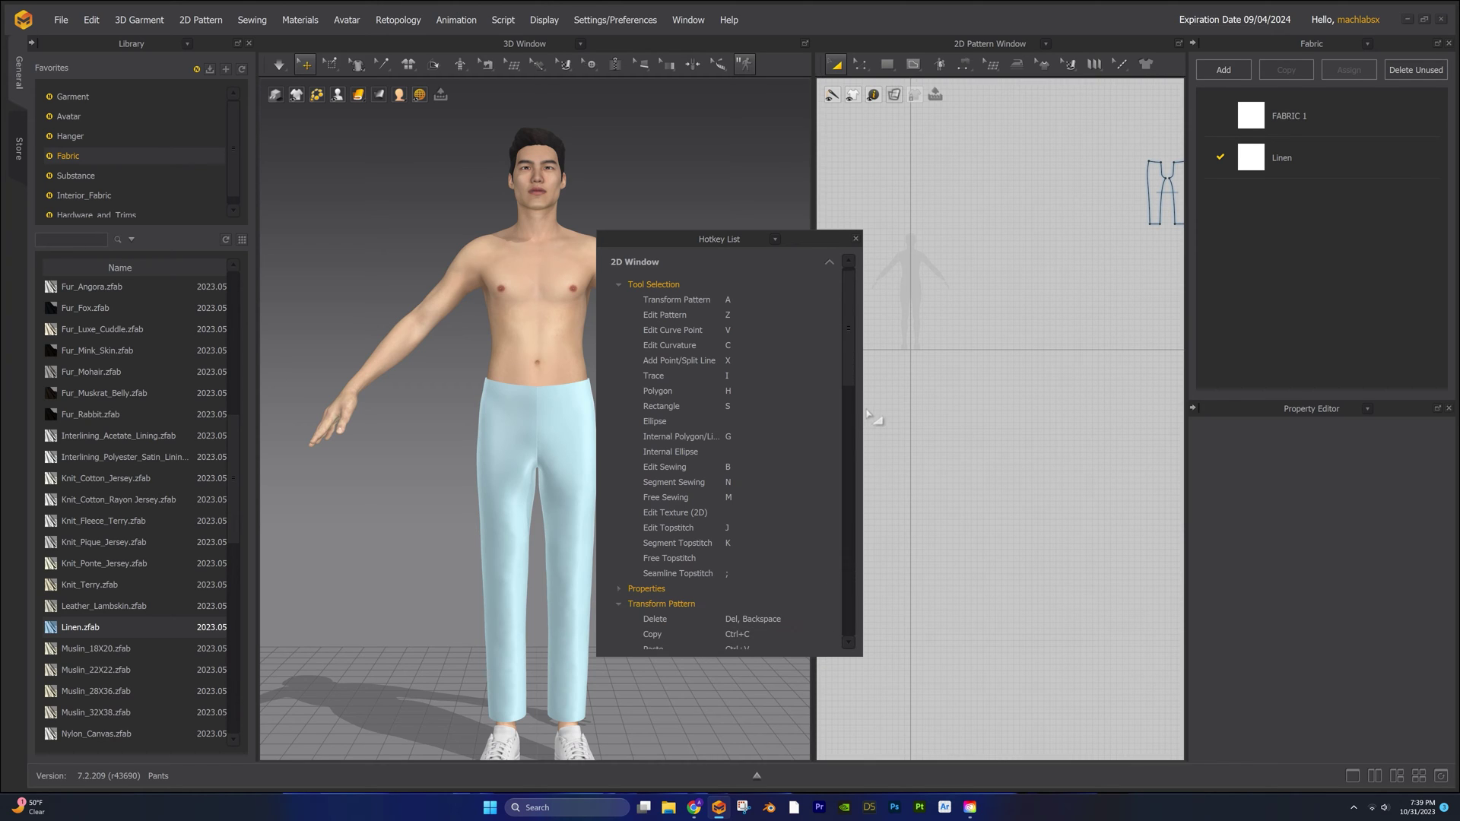
pyautogui.moveTo(862, 413); pyautogui.dragTo(908, 411)
pyautogui.scroll(-4, 750, 433)
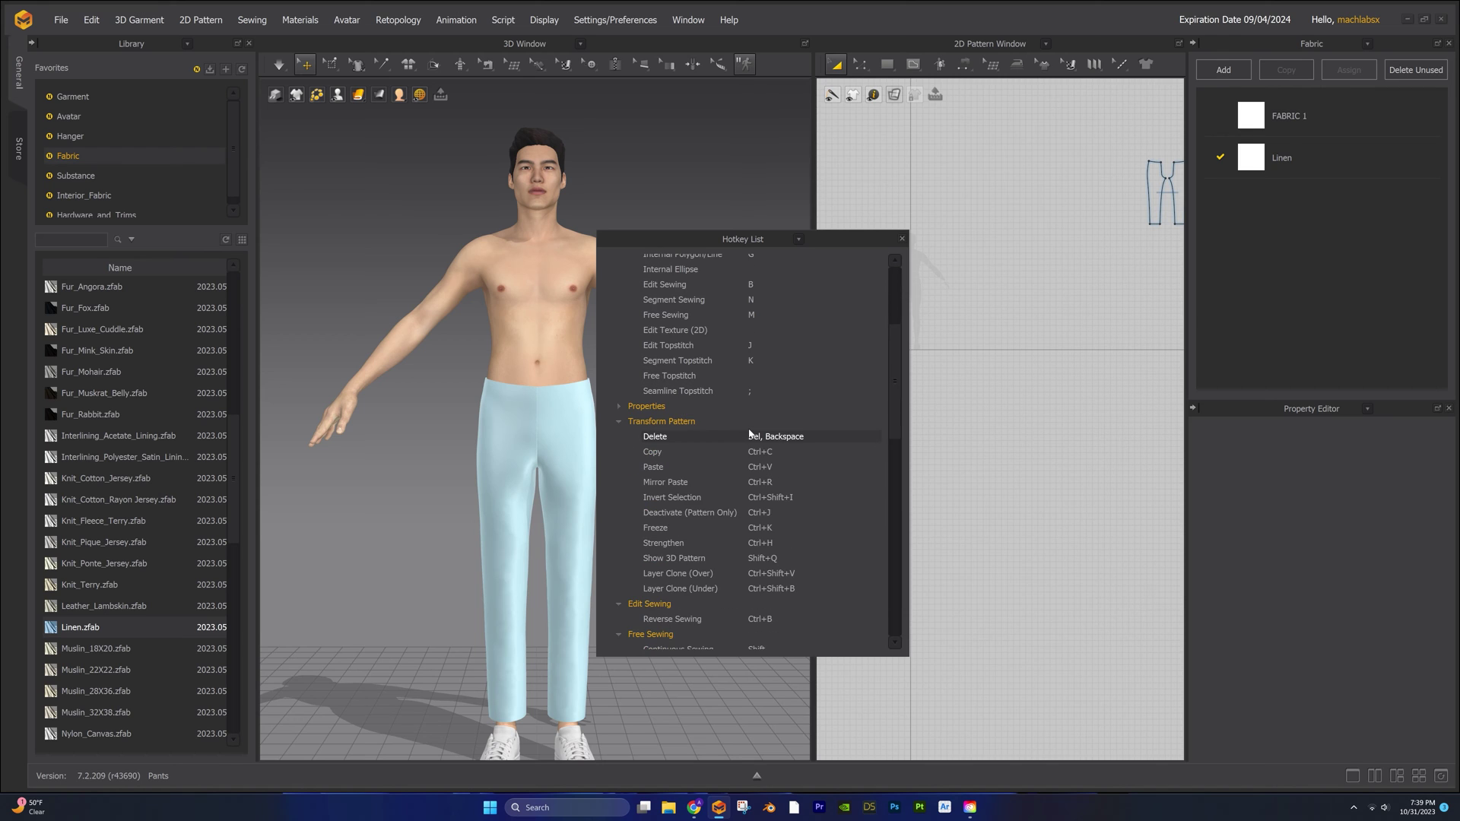
pyautogui.scroll(5, 748, 428)
# - Collapse the 2D Window, 3D Window and Retopology hotkey sections, and dock the Hotkey List together with the Fabric window
pyautogui.click(877, 270)
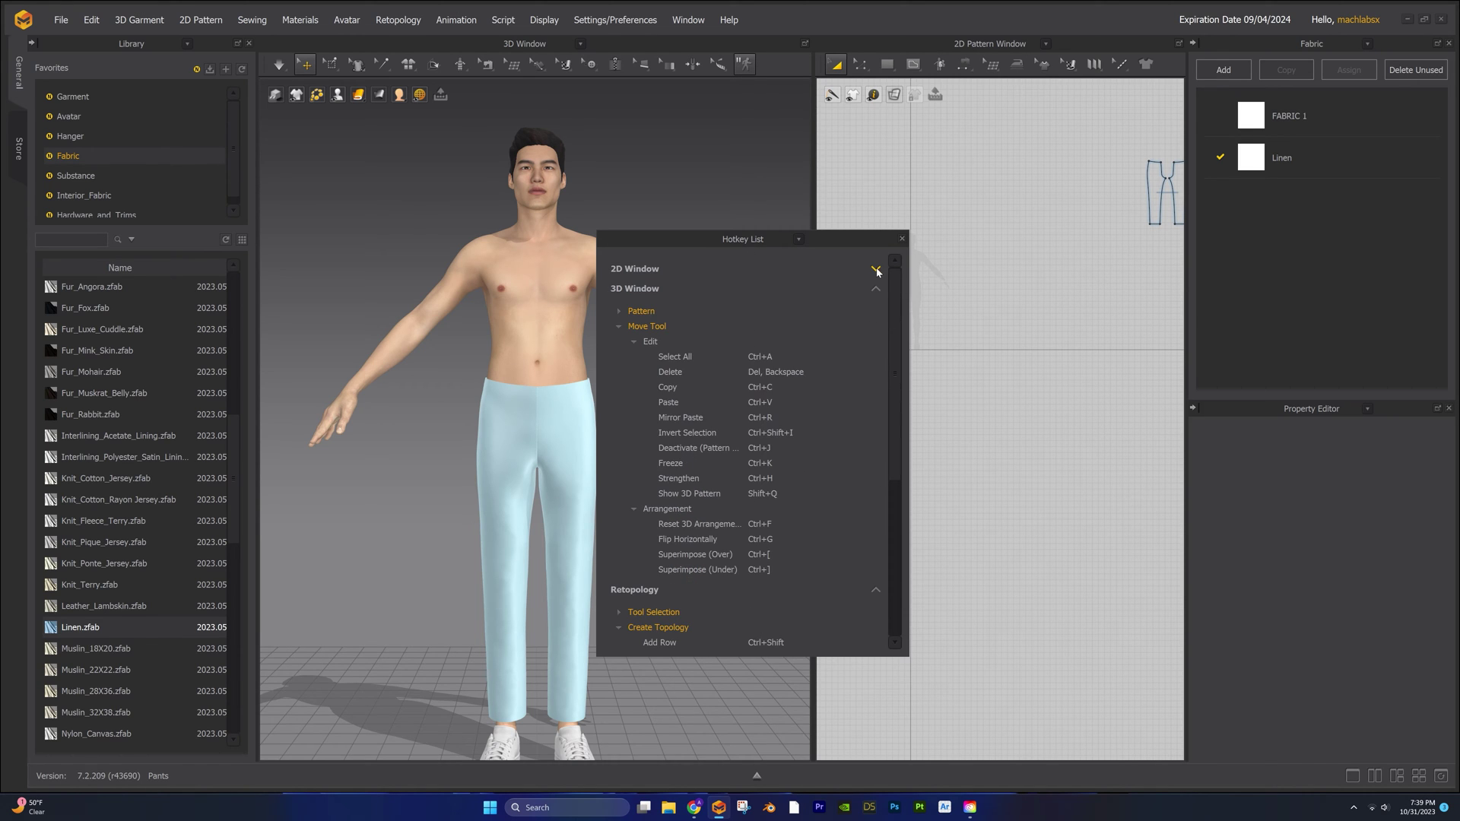
pyautogui.click(876, 290)
pyautogui.click(876, 309)
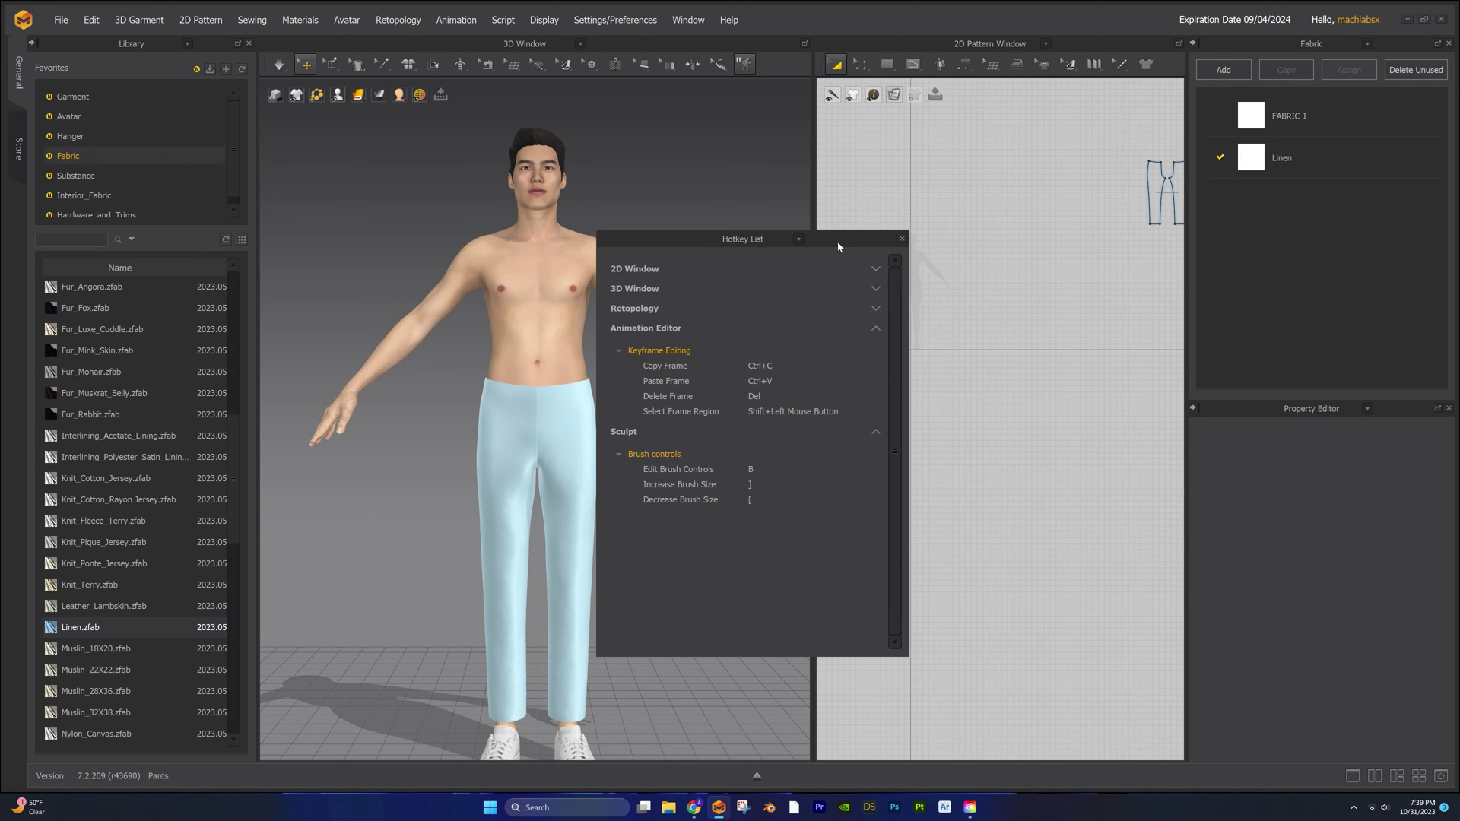
pyautogui.moveTo(837, 240); pyautogui.dragTo(1401, 189)
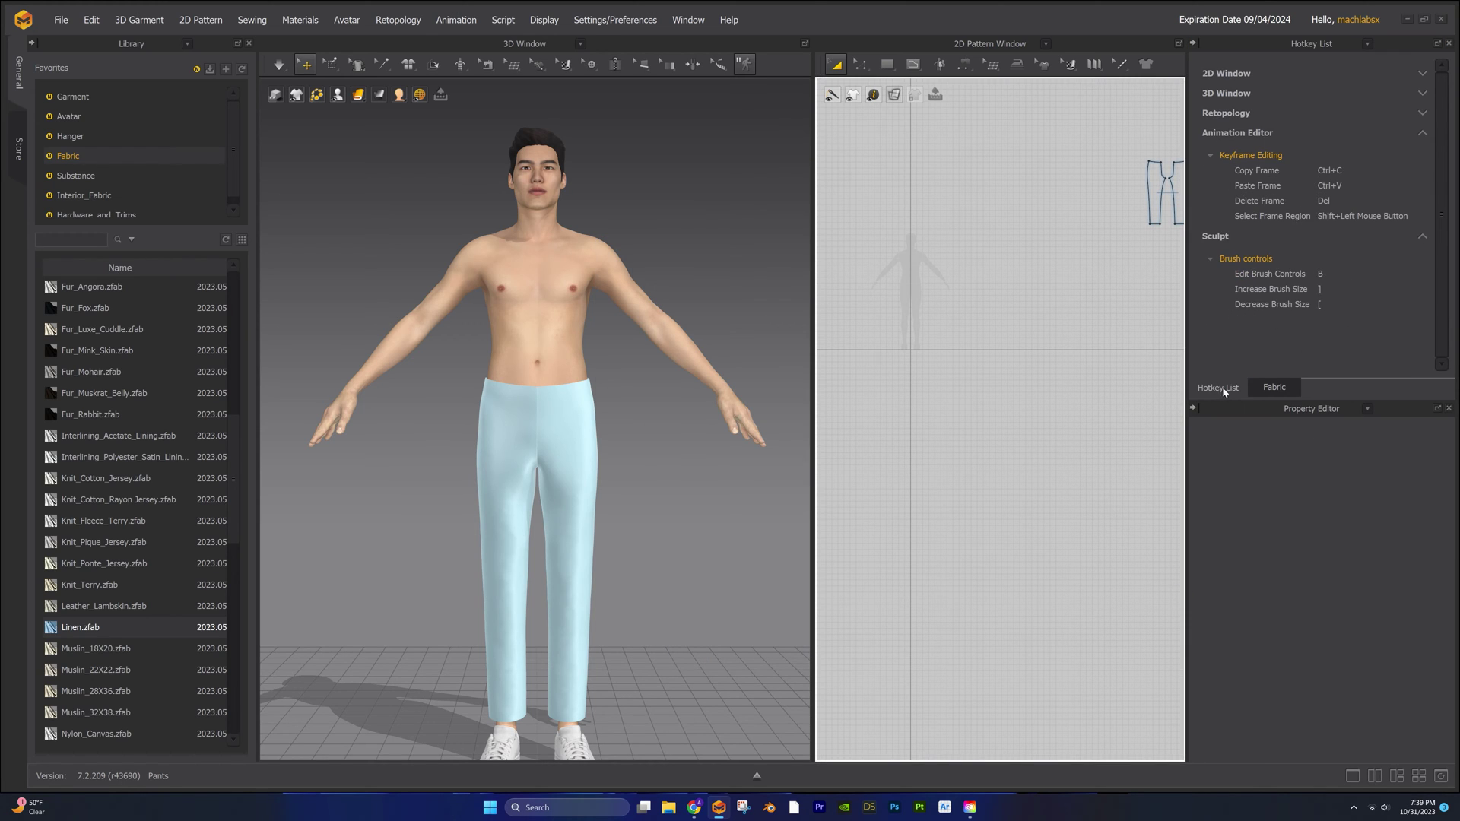
# - Check the 2D Window shortcuts in the docked Hotkey List and return to the fabric list
pyautogui.click(1263, 388)
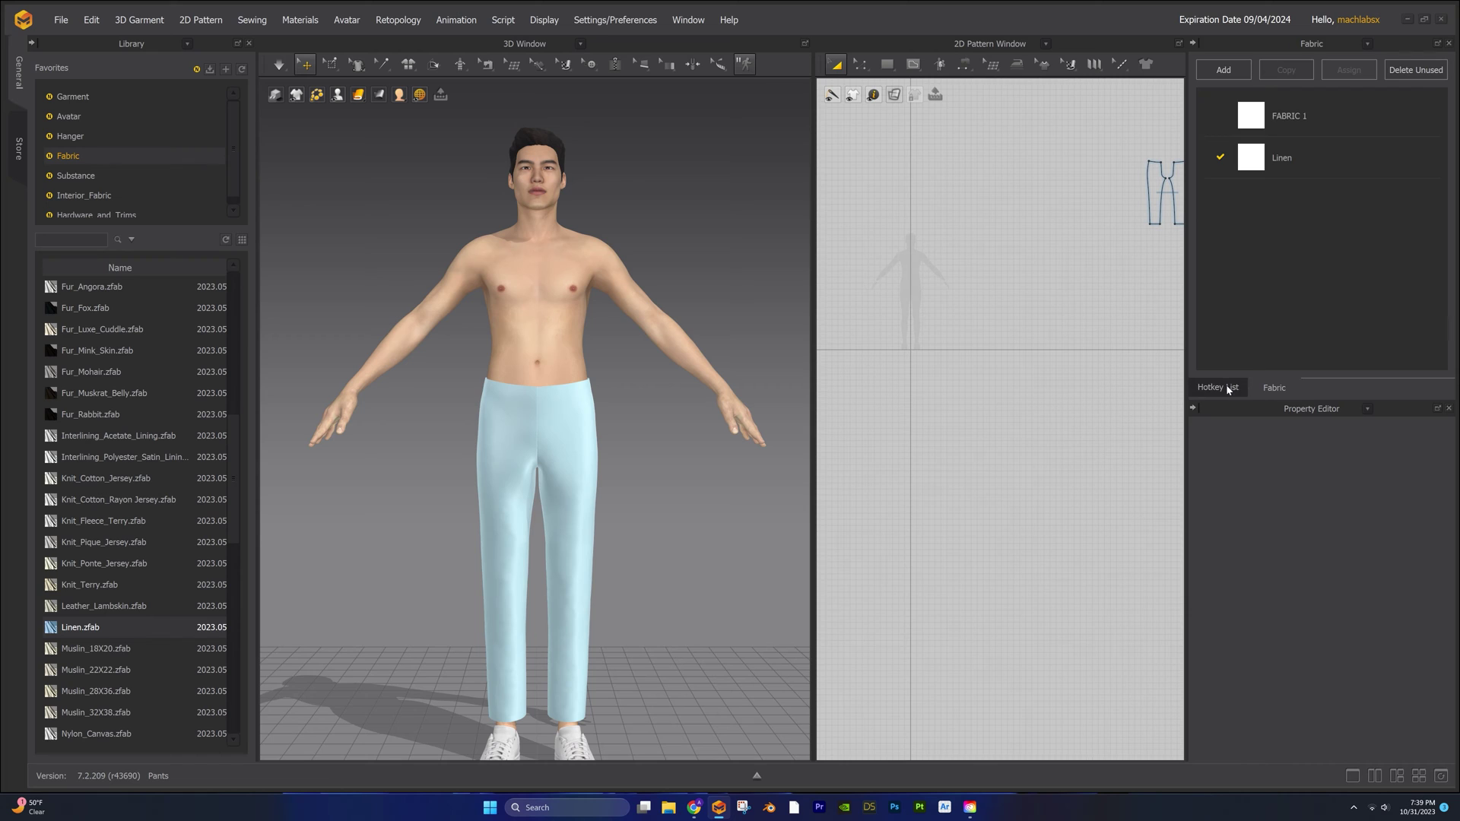
pyautogui.click(1230, 389)
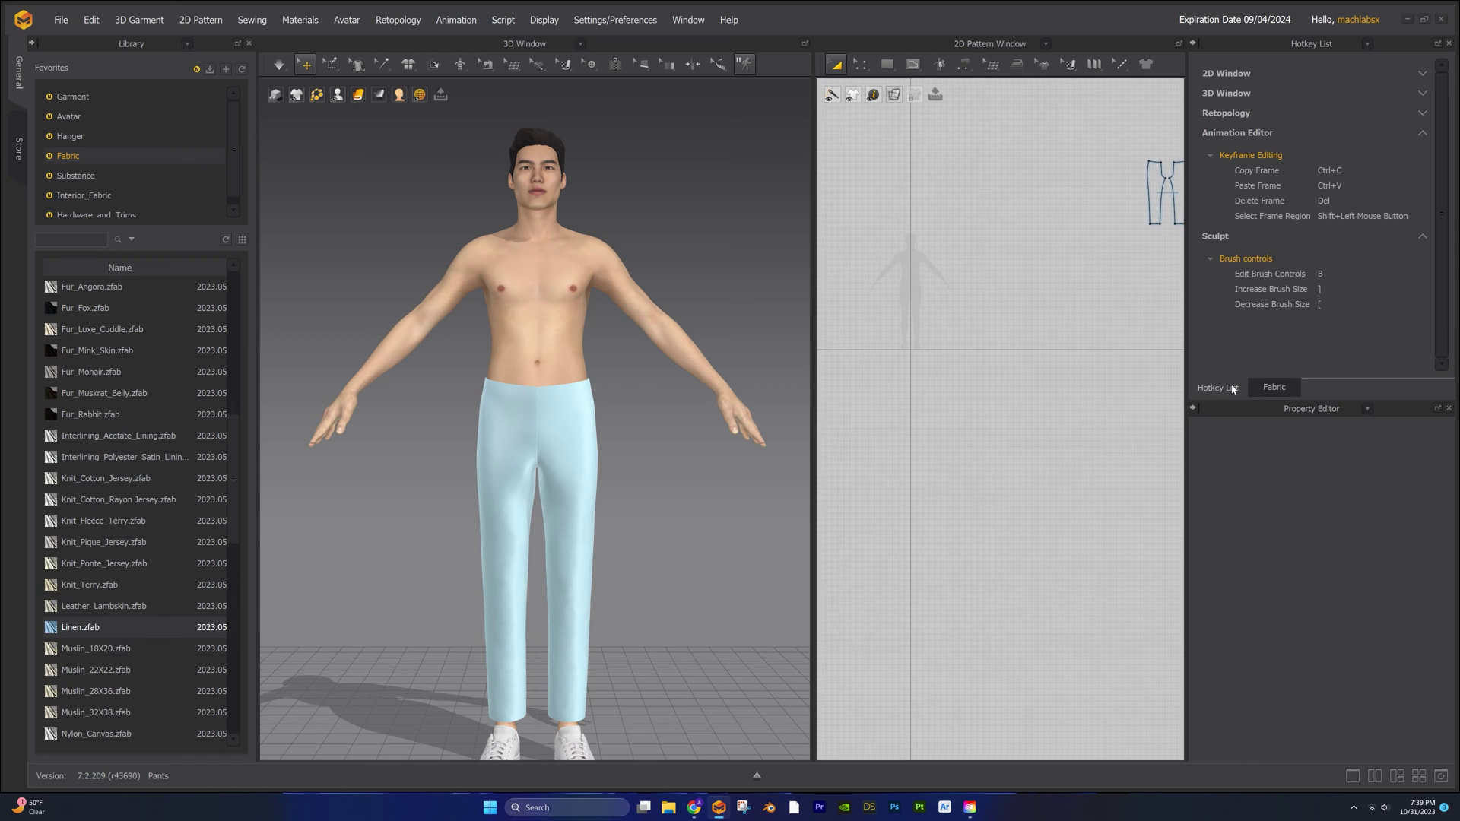
pyautogui.click(1423, 74)
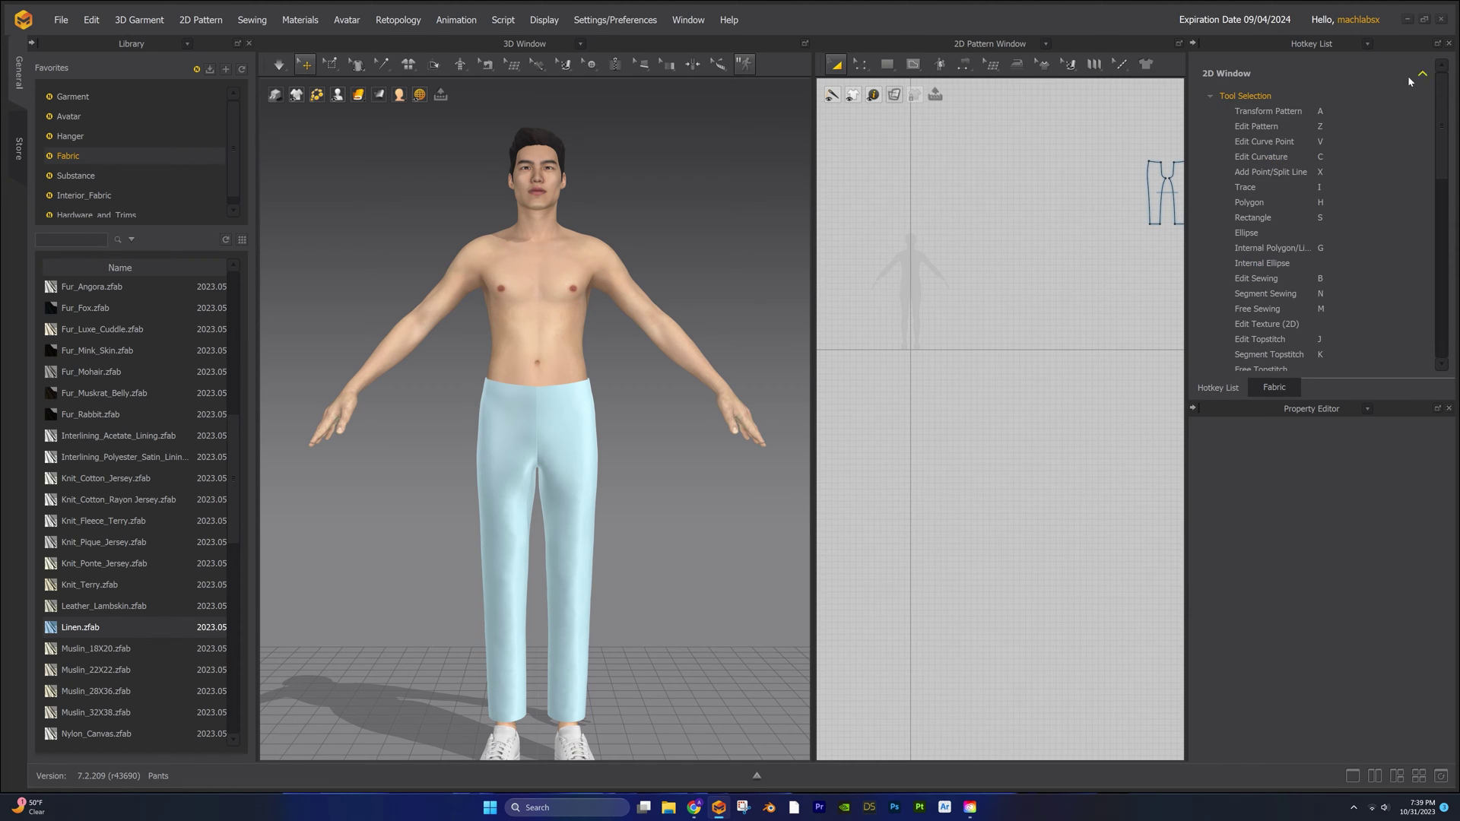
pyautogui.click(1276, 389)
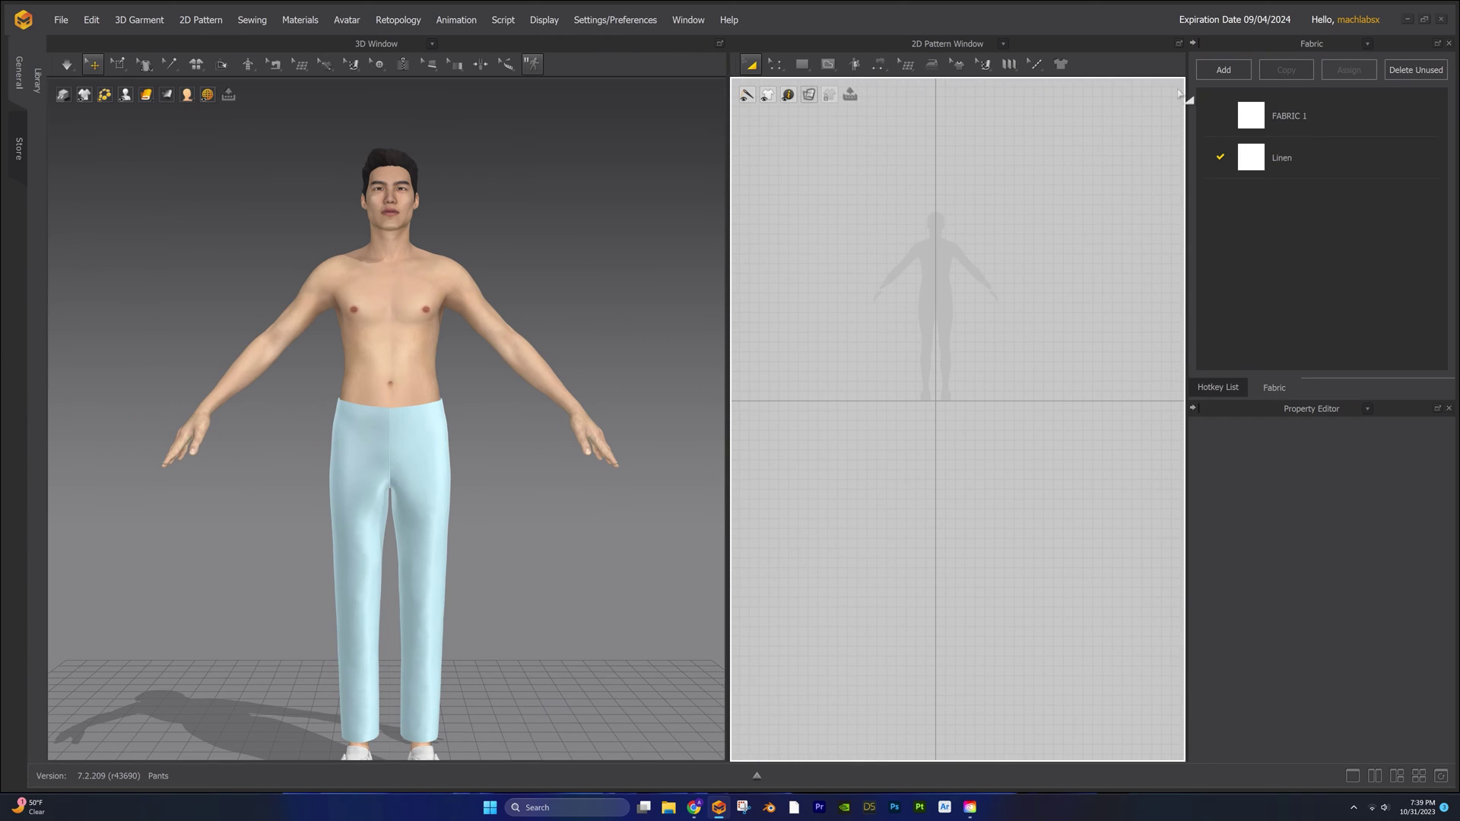
# - With the Linen fabric selected, draw a large near-square rectangle pattern over the avatar silhouette, about 6520 mm in total outline length
pyautogui.click(1321, 156)
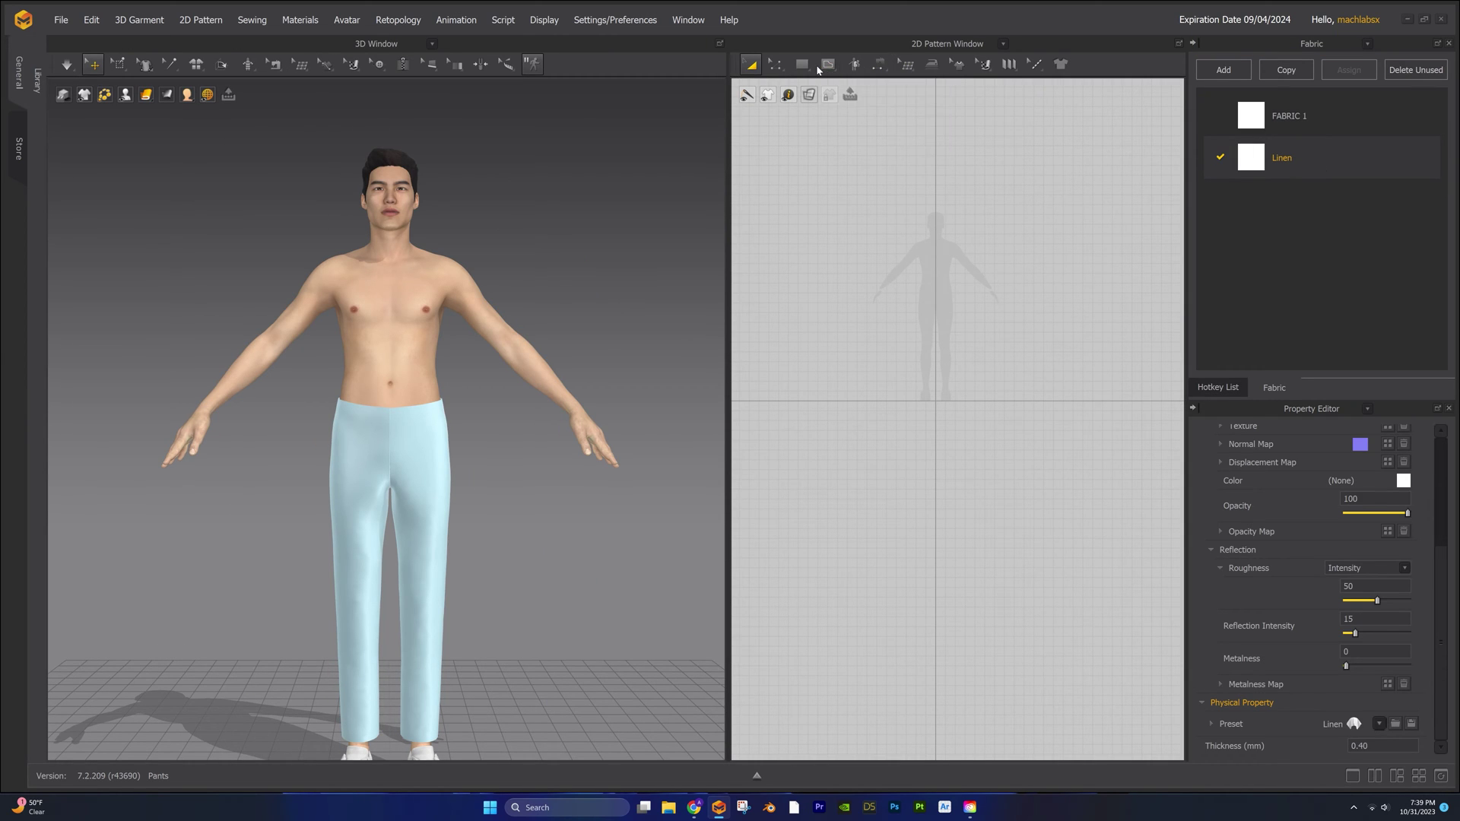
pyautogui.moveTo(811, 76)
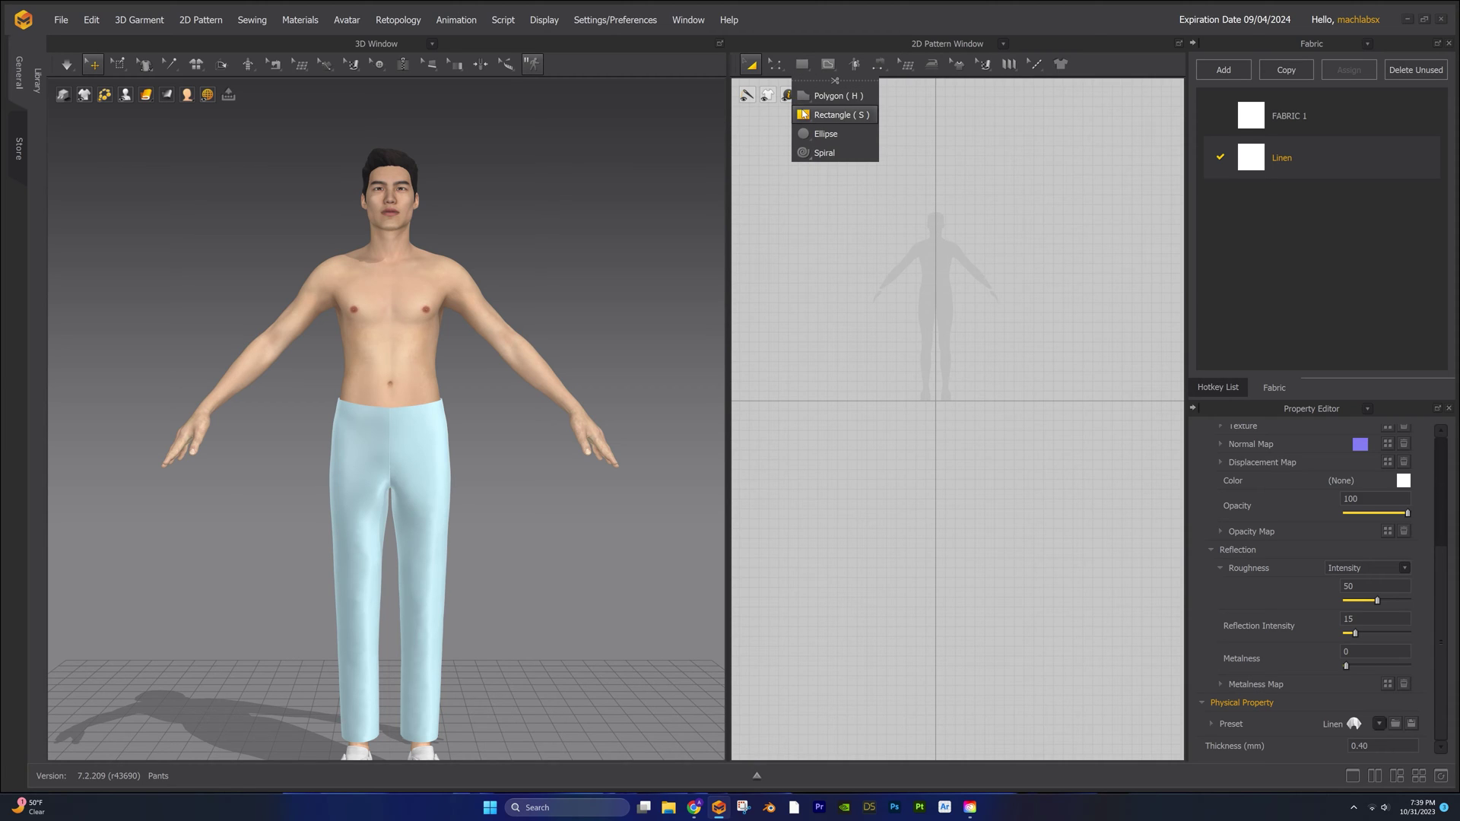
pyautogui.click(835, 115)
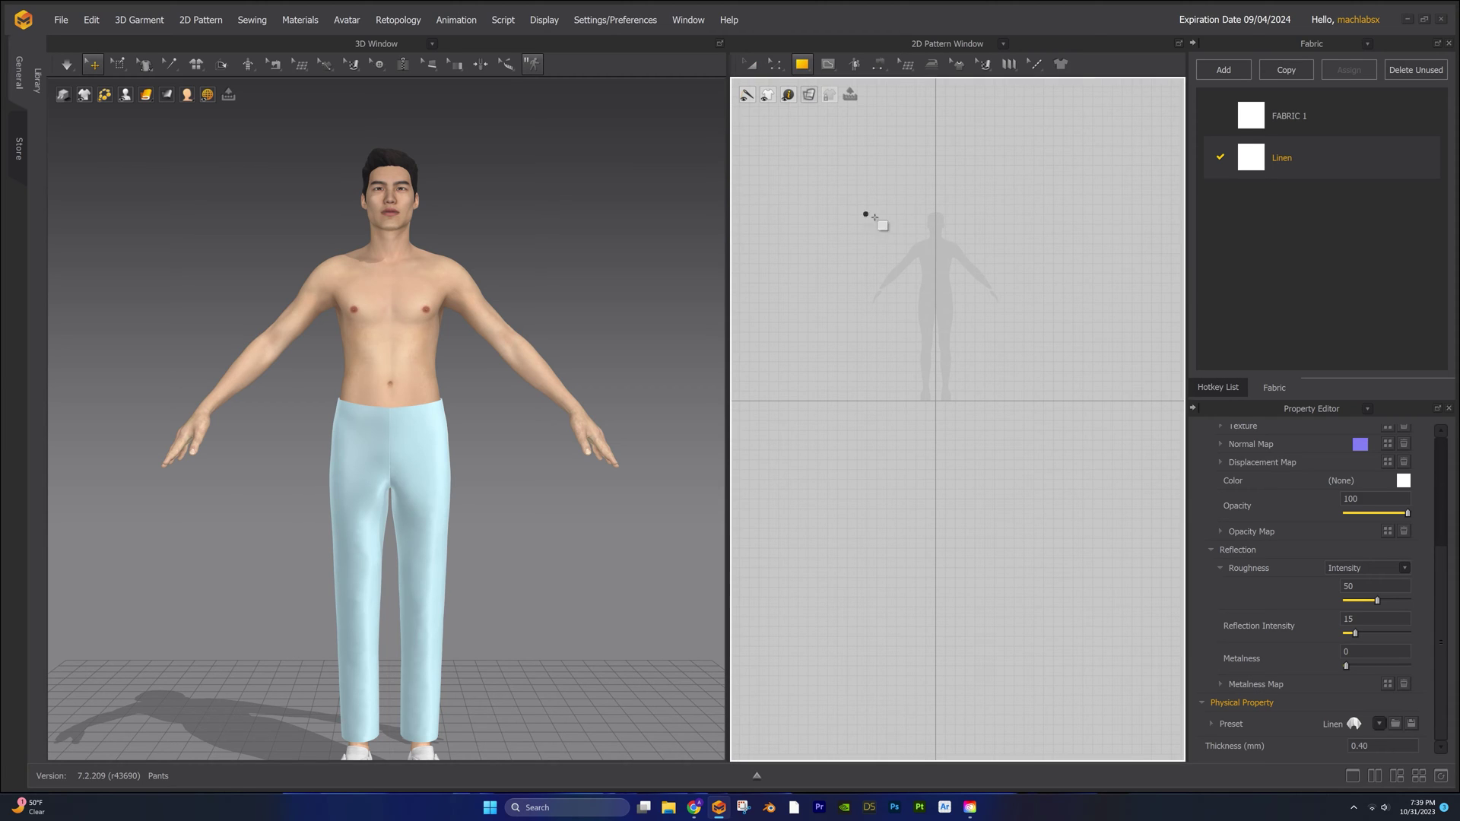
pyautogui.moveTo(866, 213); pyautogui.dragTo(1031, 373)
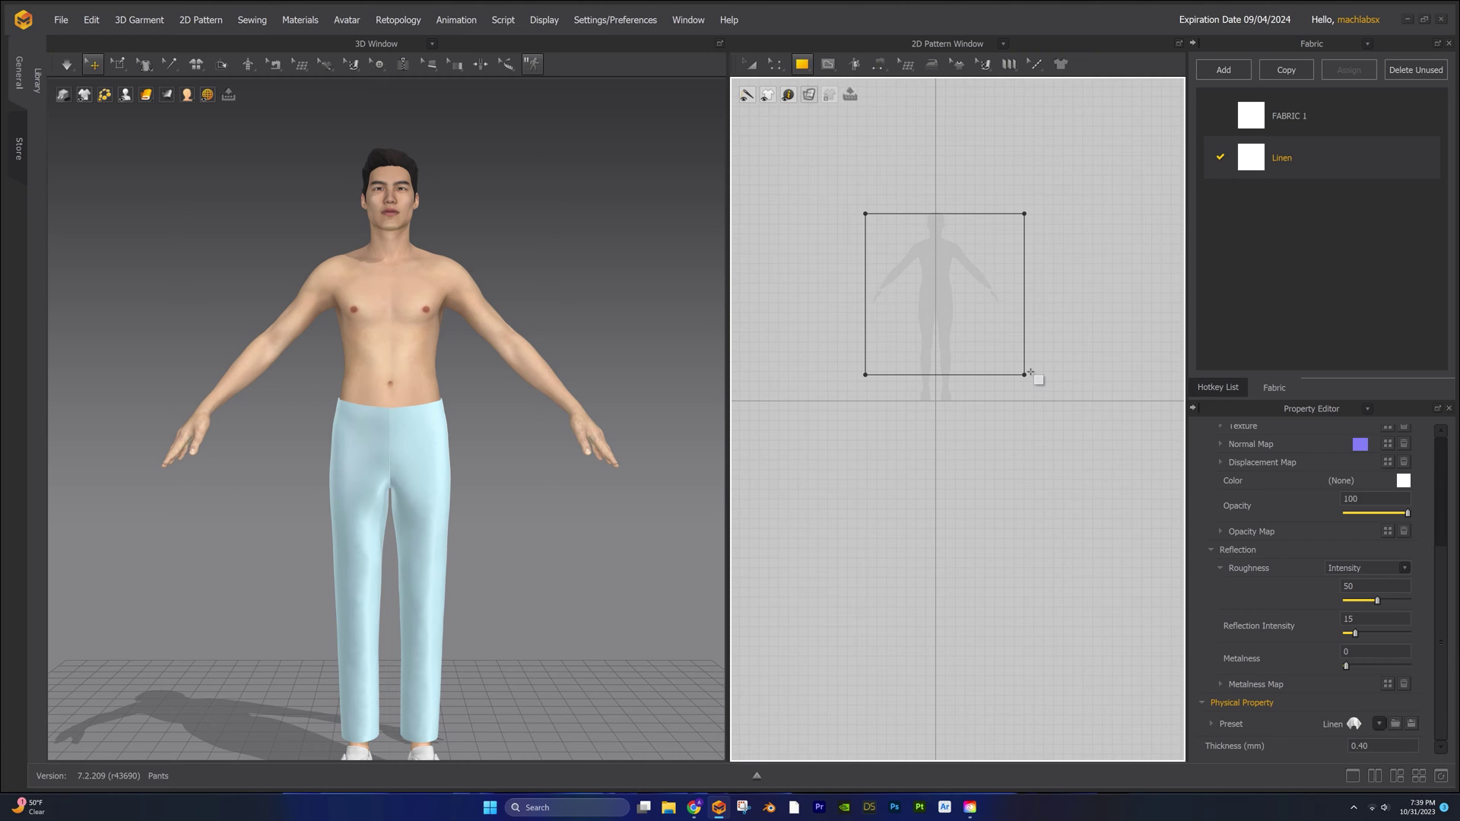
pyautogui.scroll(2, 1069, 319)
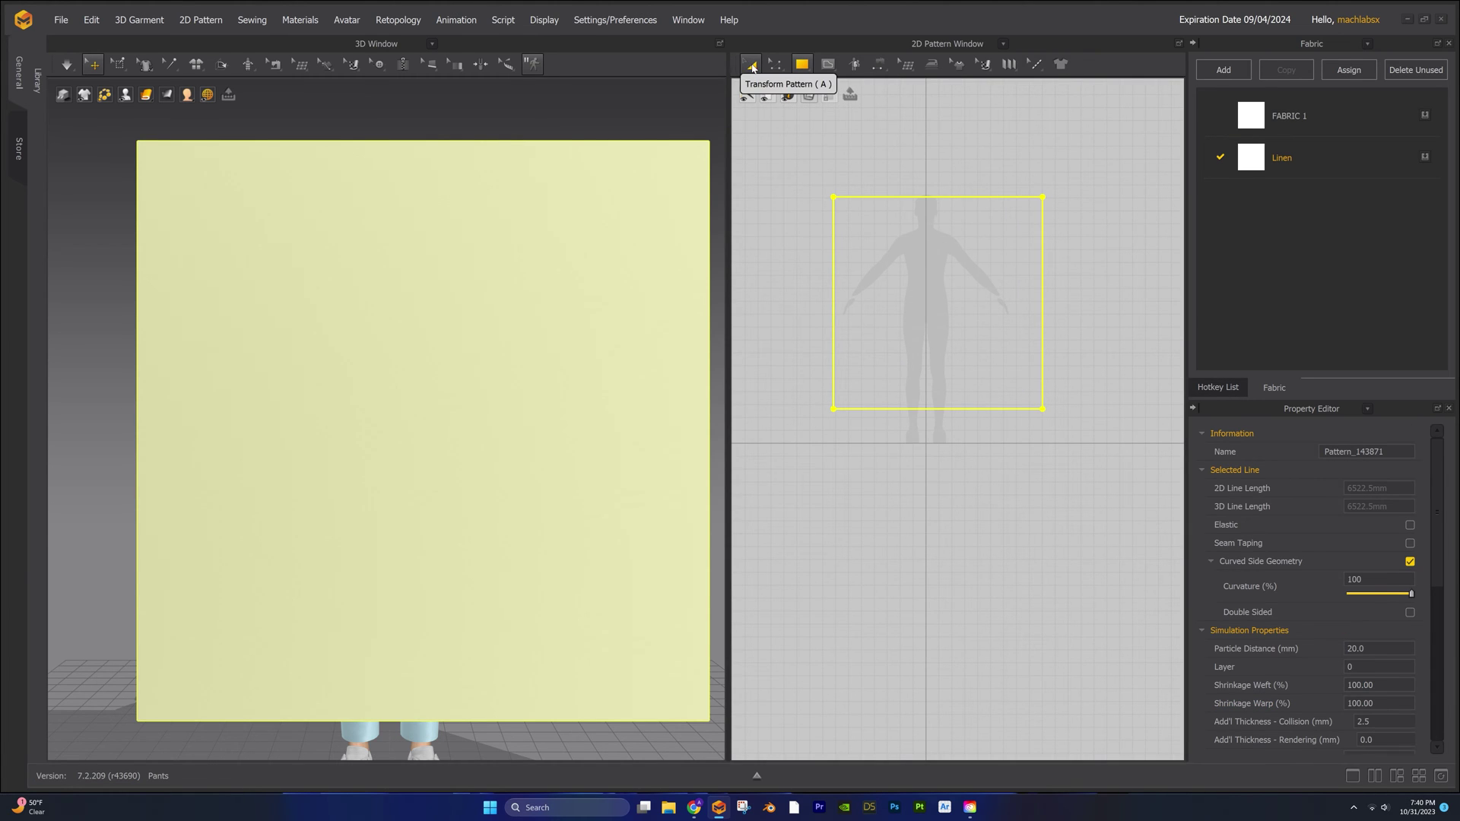
# - Set the rectangle pattern's particle distance to 10.0 mm and its layer to 1
pyautogui.click(752, 67)
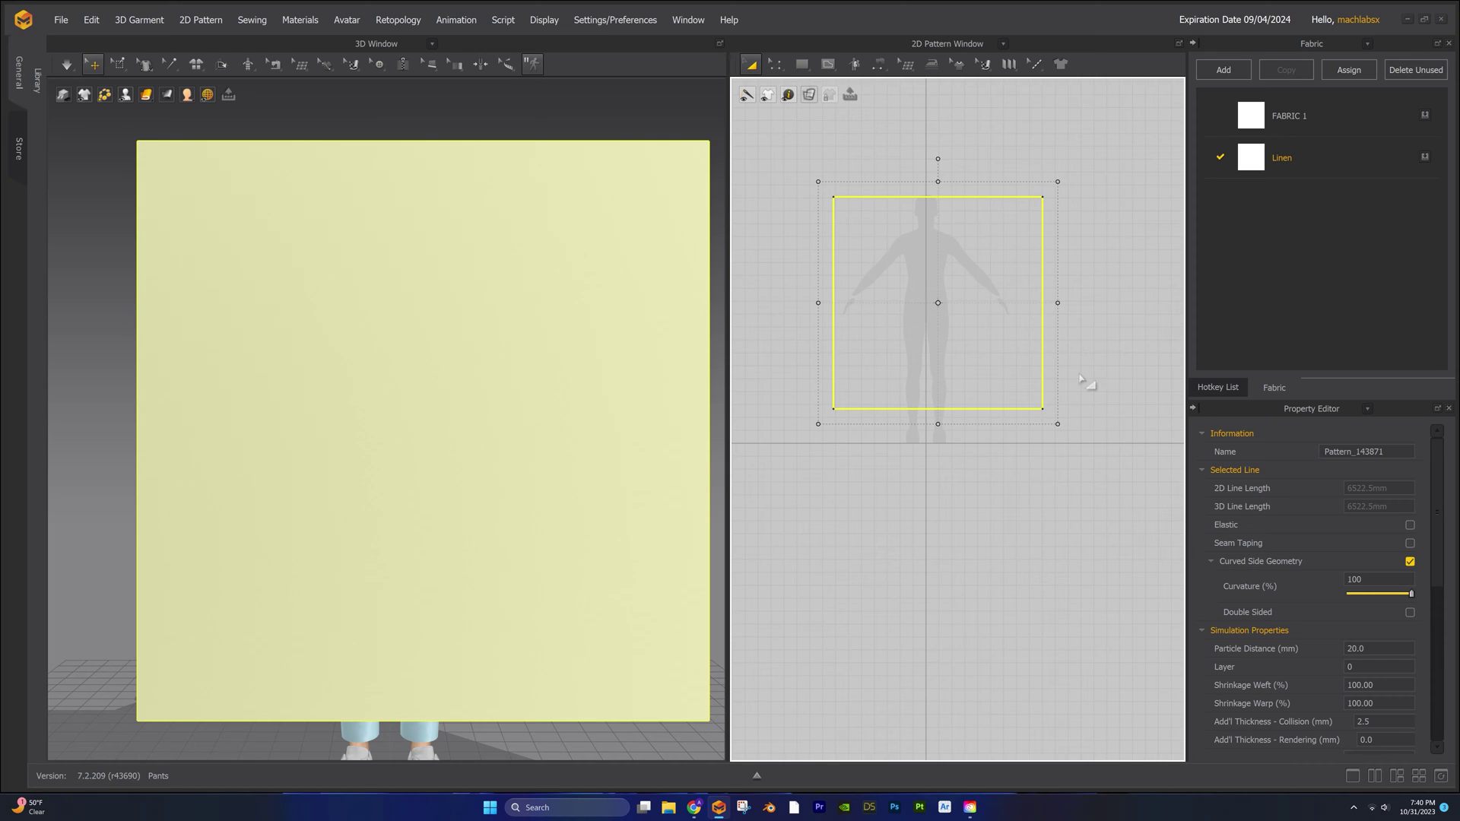
pyautogui.doubleClick(1367, 649)
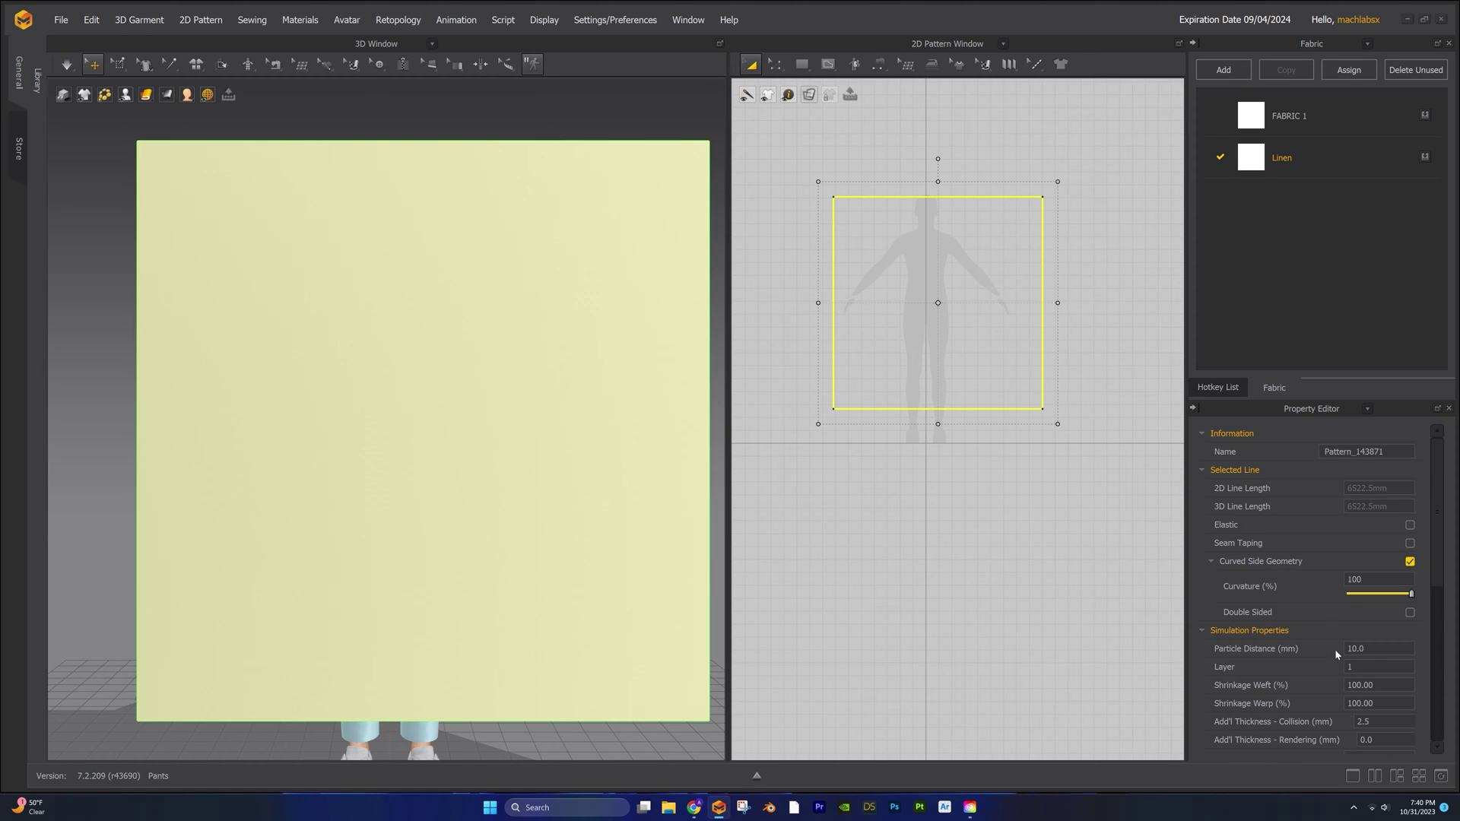
pyautogui.click(981, 557)
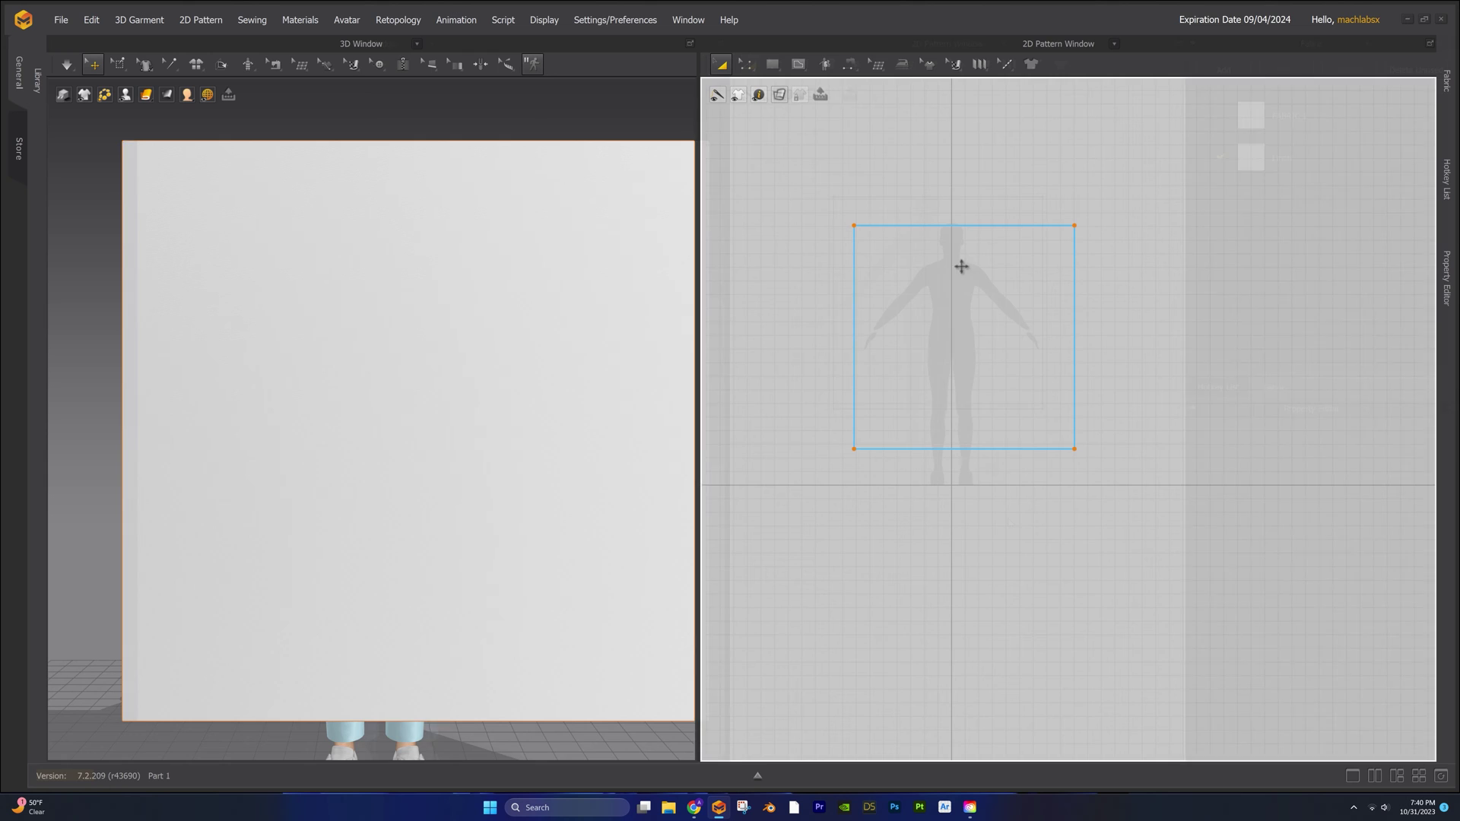
# - Draw a diagonal internal line across the rectangle pattern from its lower-left corner to its upper-right corner
pyautogui.click(962, 267)
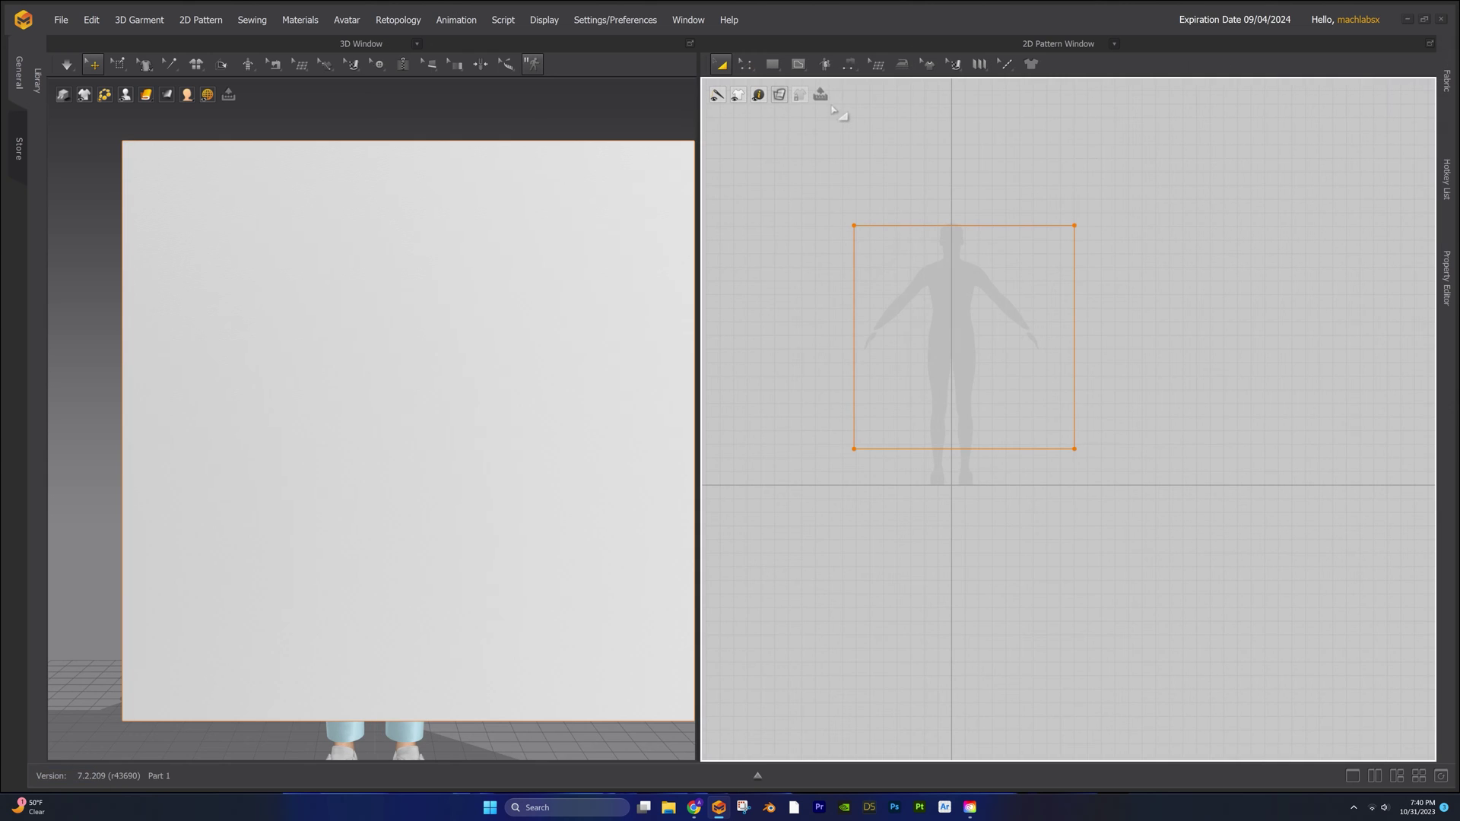
pyautogui.click(799, 67)
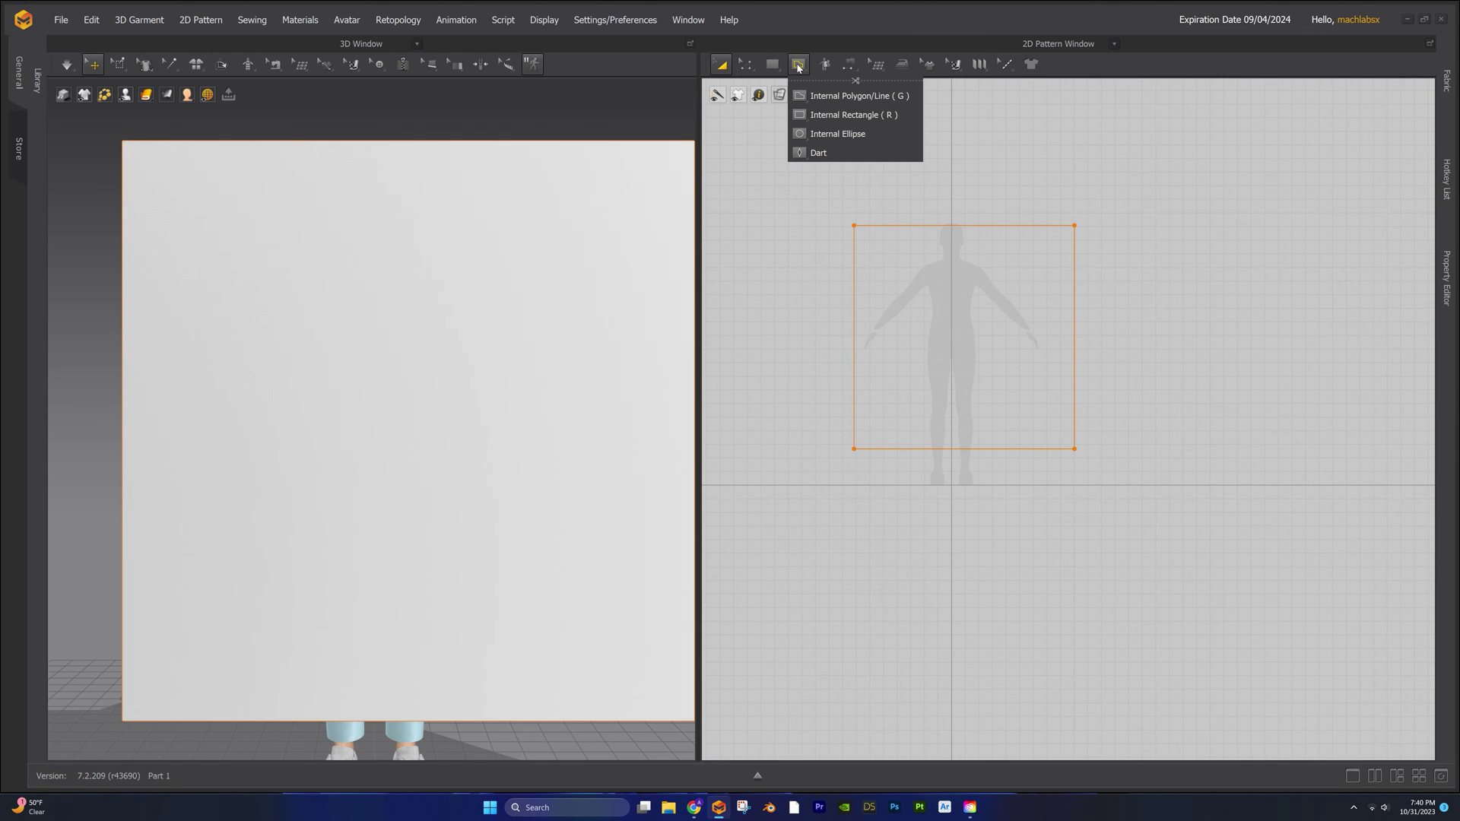
pyautogui.click(800, 113)
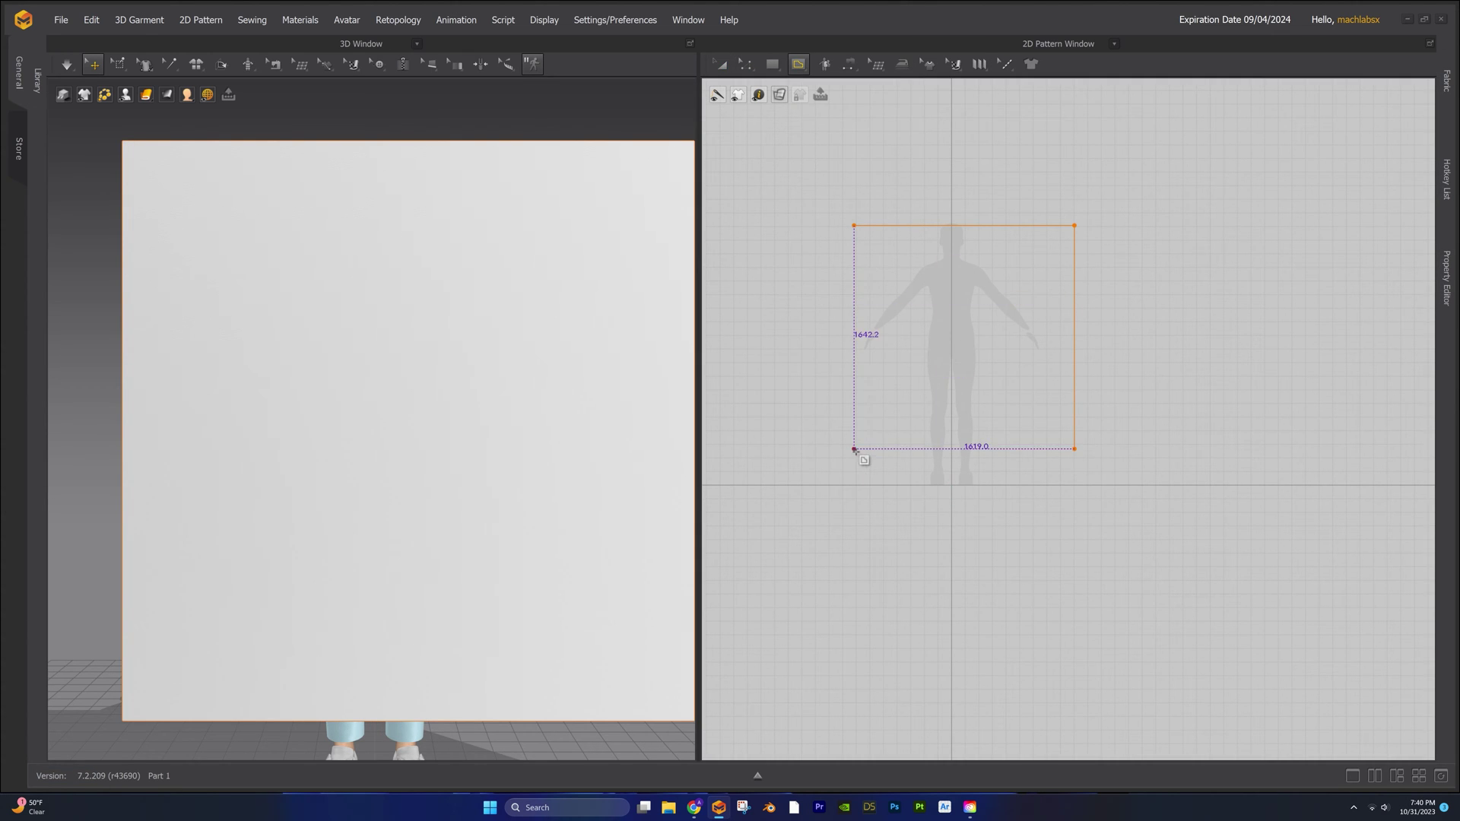
pyautogui.moveTo(866, 445)
pyautogui.mouseDown()
pyautogui.moveTo(1084, 262)
pyautogui.moveTo(1075, 226)
pyautogui.mouseUp()
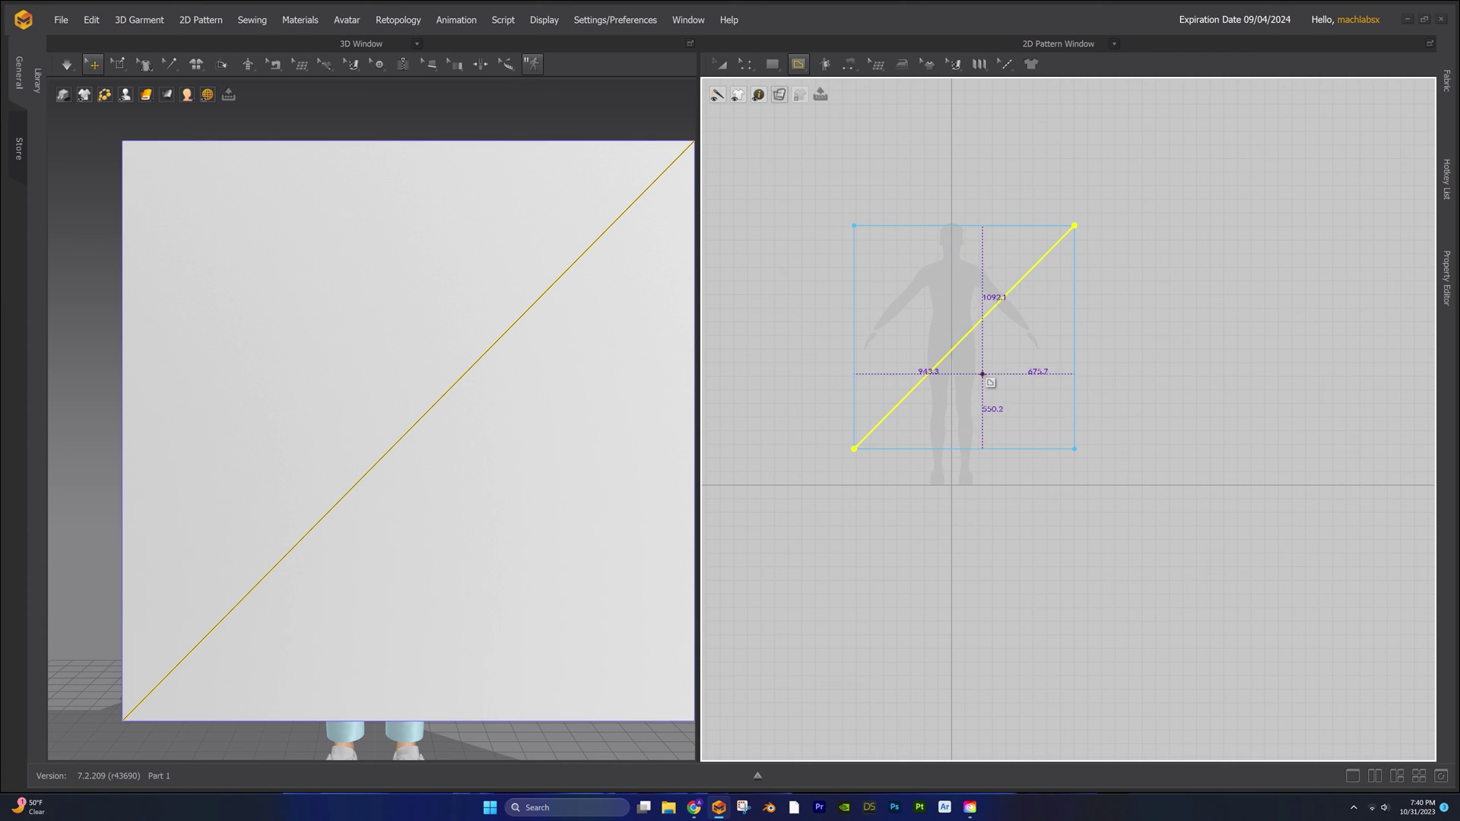
# - Cut the rectangle pattern into two separate triangles along the diagonal internal line, without sewing
pyautogui.click(746, 64)
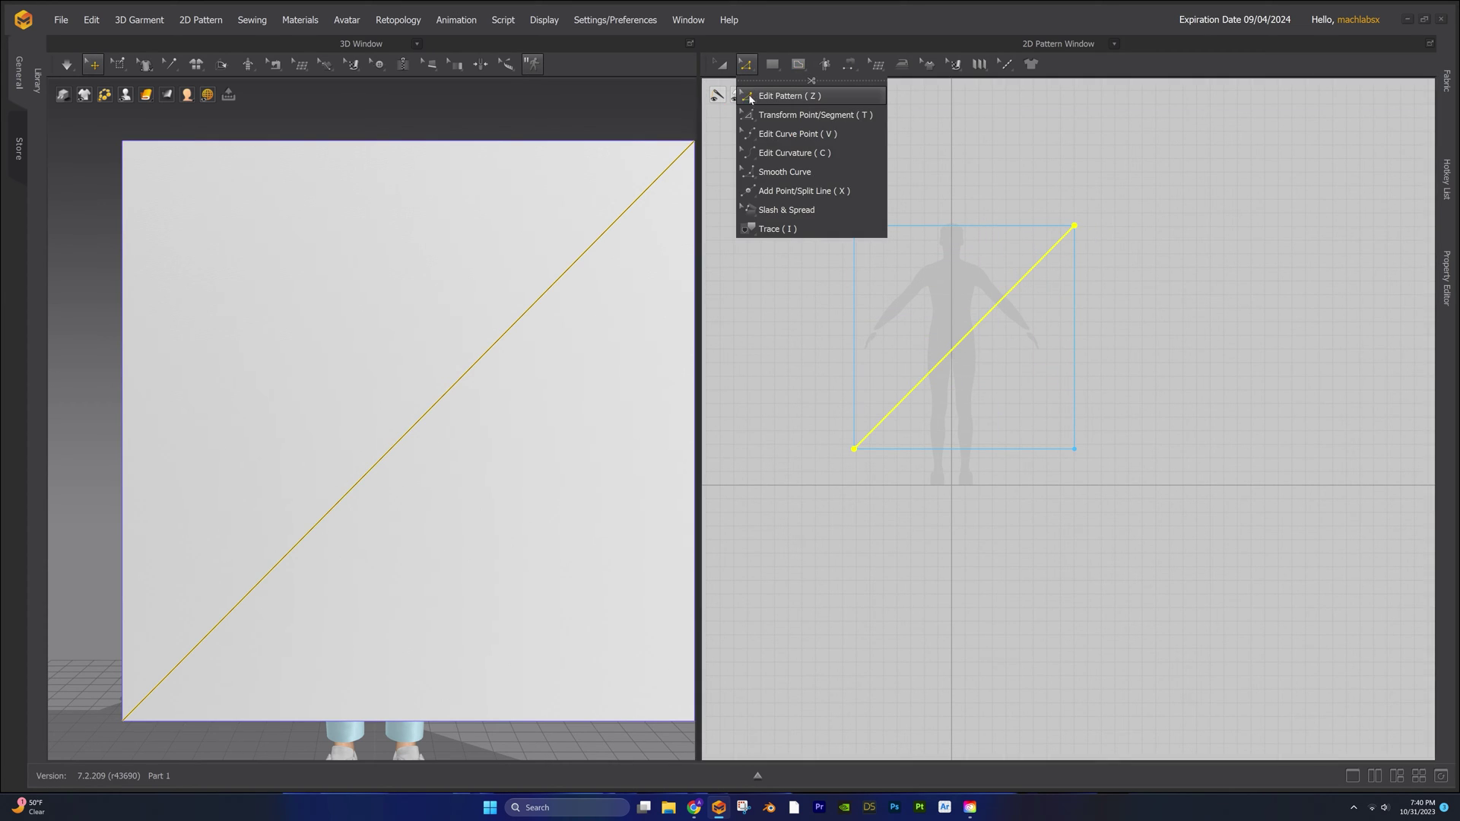
pyautogui.rightClick(956, 350)
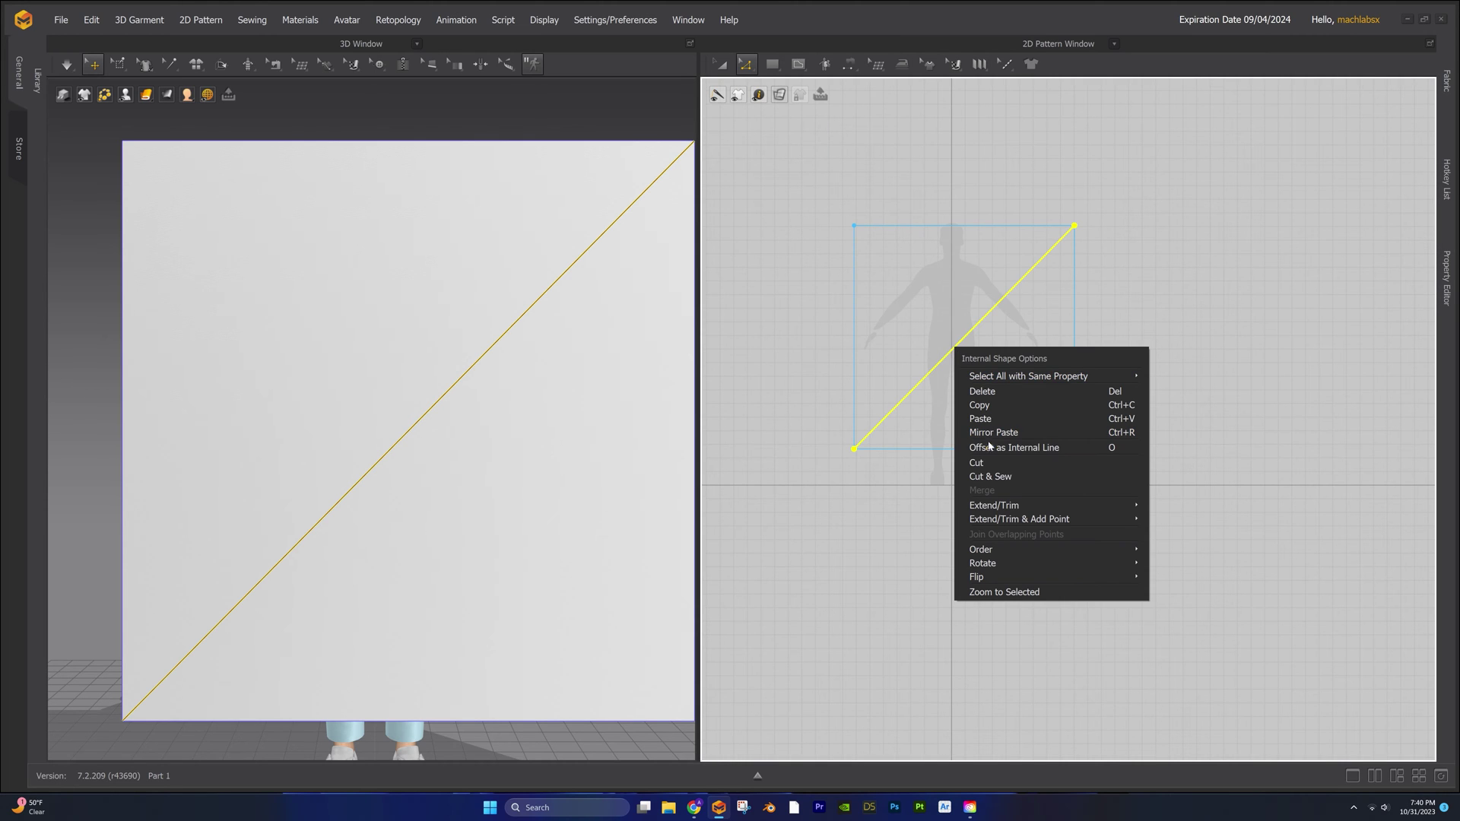
pyautogui.click(990, 462)
# - Delete the upper-left triangle pattern
pyautogui.click(722, 64)
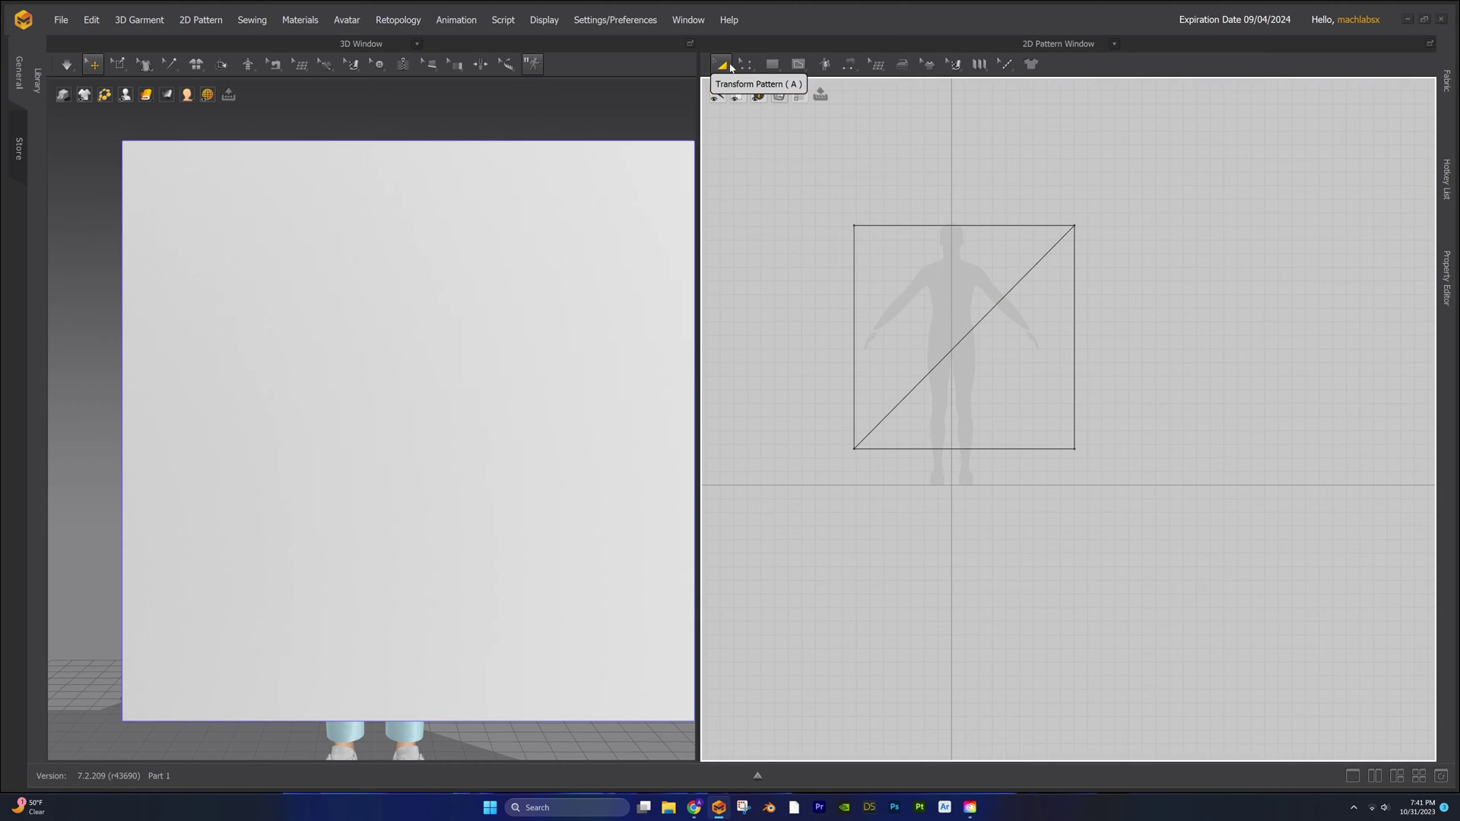
pyautogui.click(880, 258)
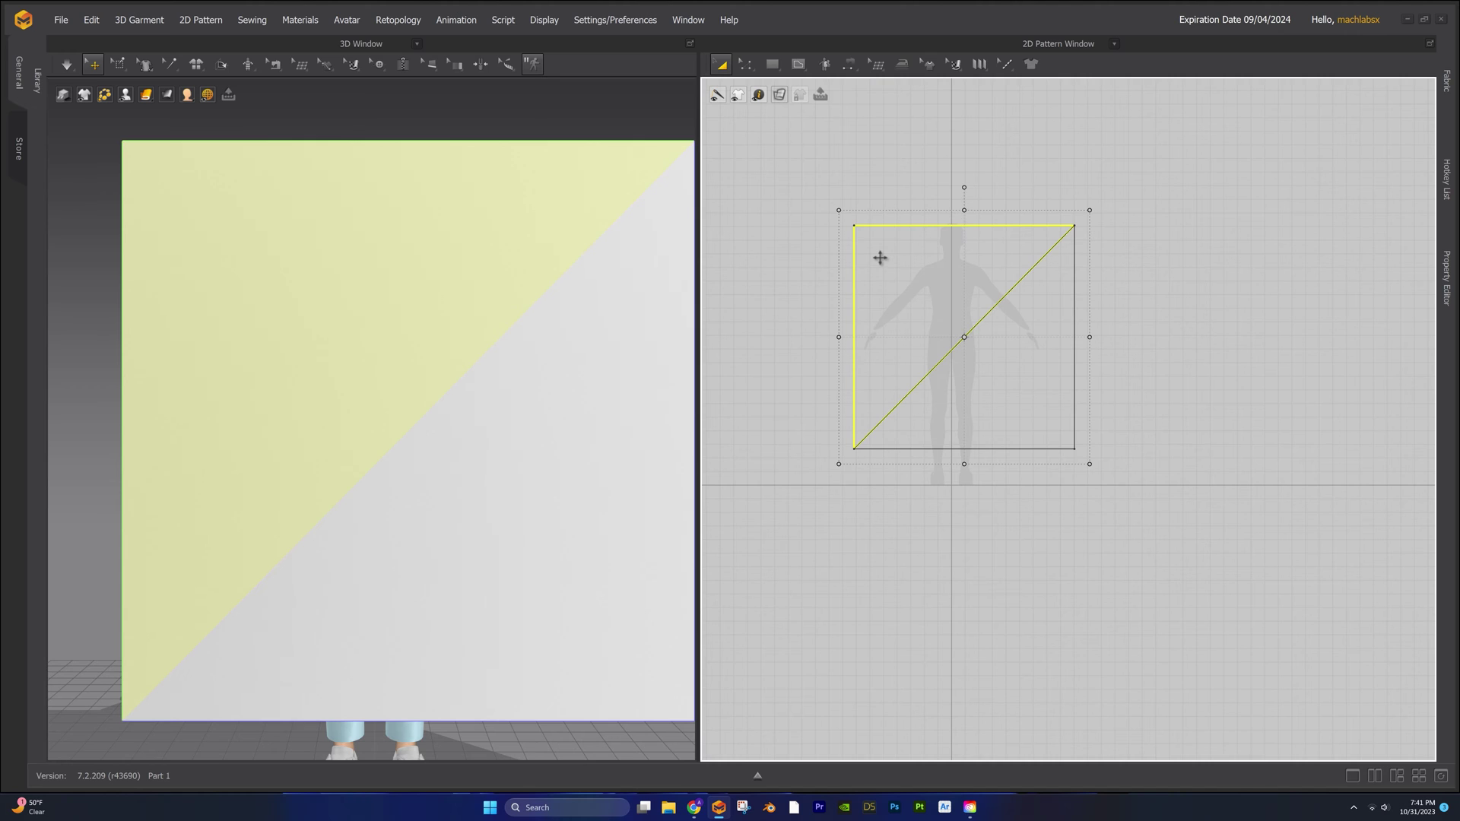
pyautogui.press('Delete')
# - Rotate the remaining triangle in the 2D pattern view so its long edge is horizontal on top, and move it over the avatar's torso
pyautogui.click(993, 329)
pyautogui.scroll(-3, 578, 401)
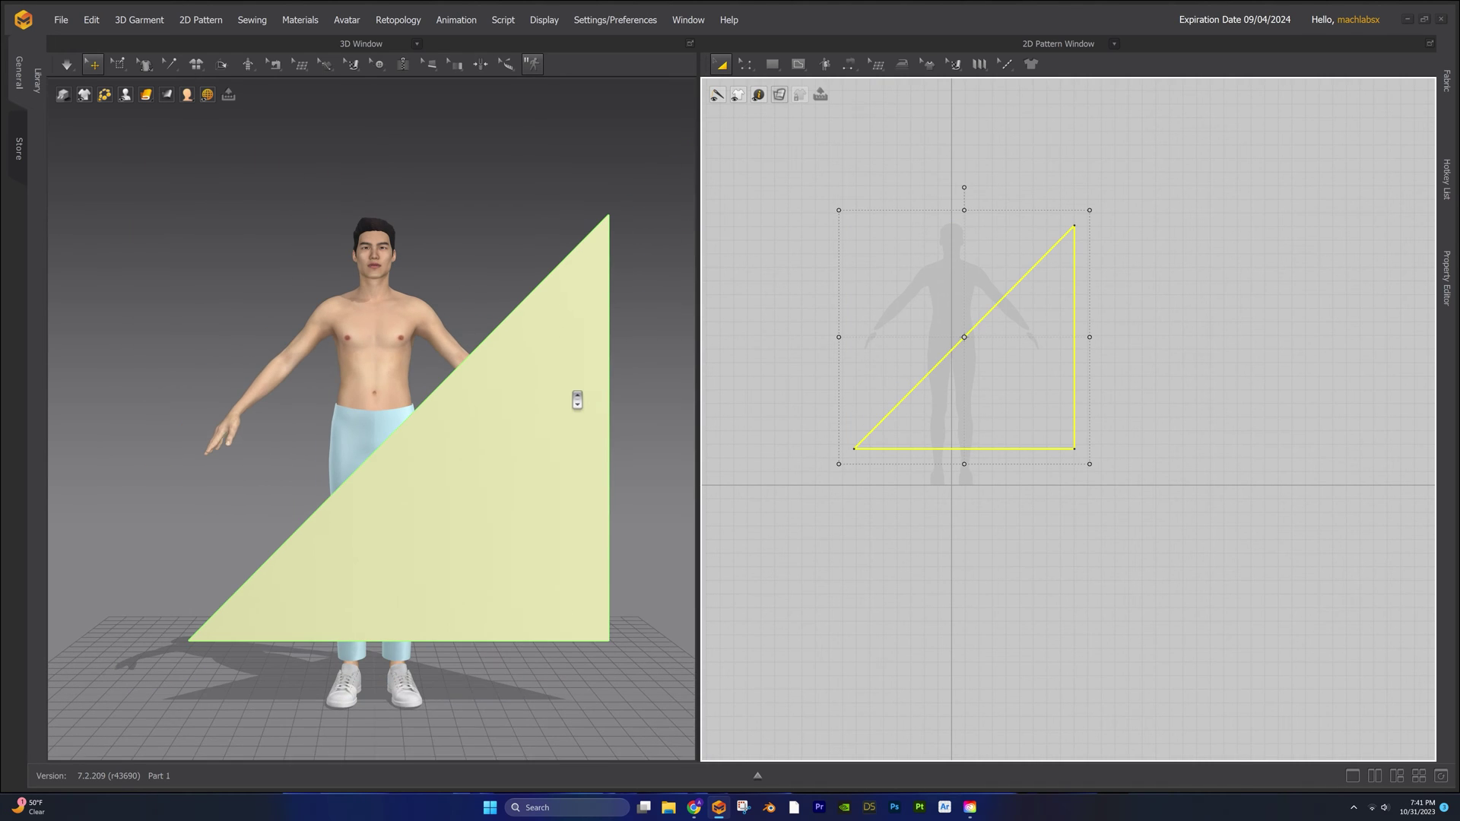
pyautogui.scroll(-1, 577, 401)
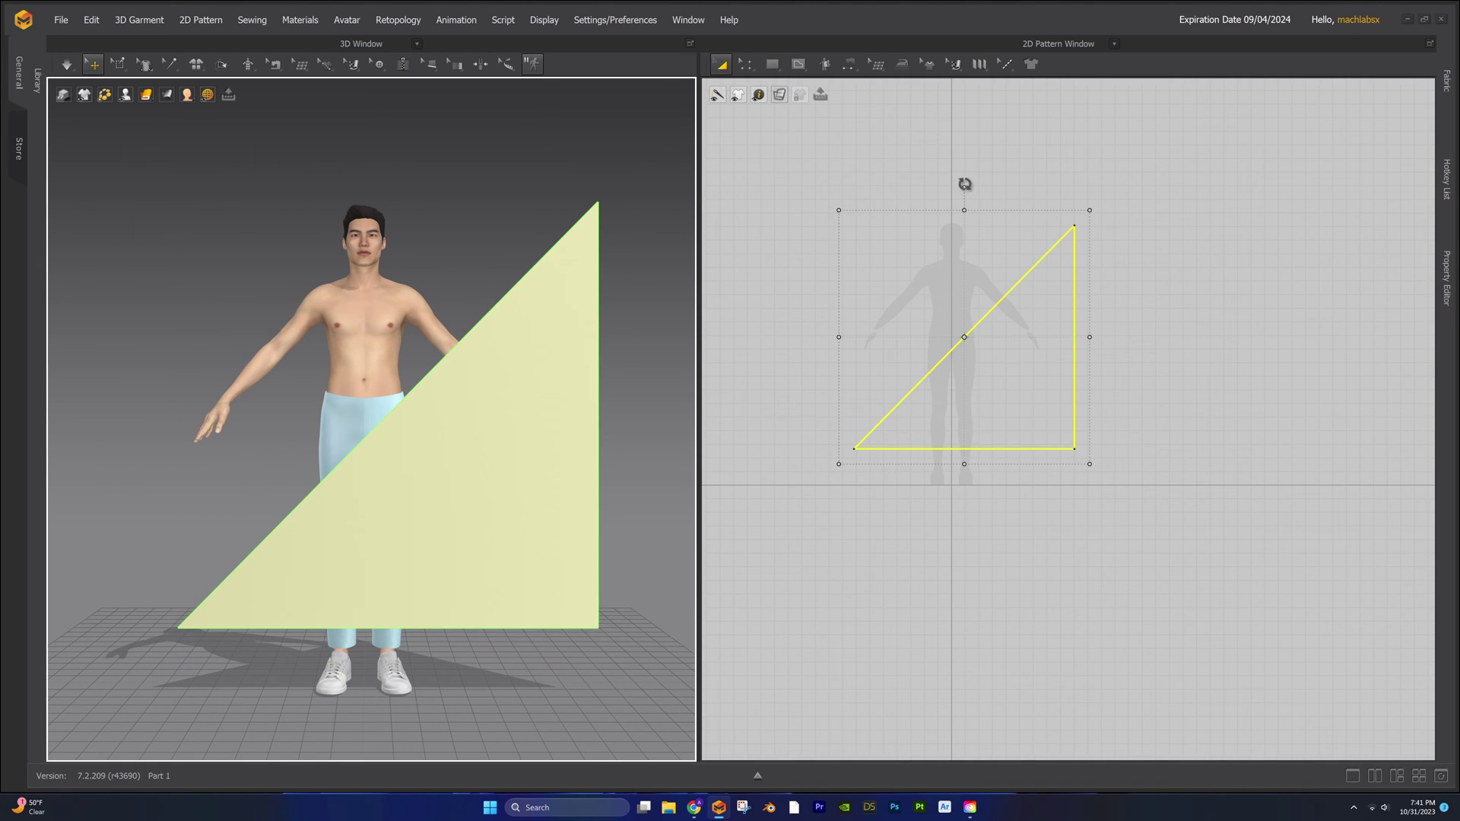
pyautogui.moveTo(965, 188); pyautogui.dragTo(1027, 277)
pyautogui.moveTo(981, 387); pyautogui.dragTo(978, 321)
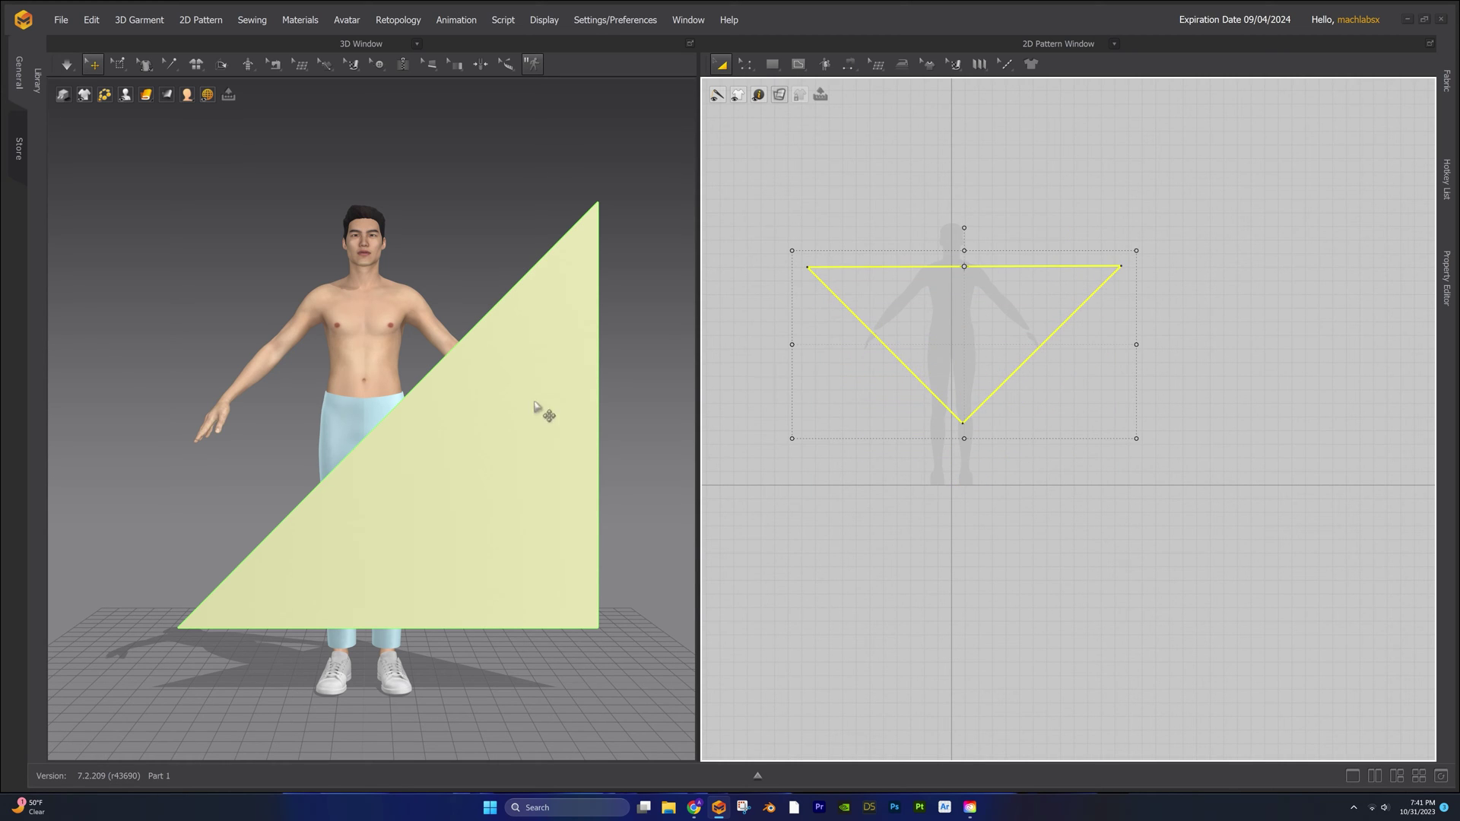
# - Place the triangle in 3D in front of the avatar's torso, with its long edge near the shoulders and its tip pointing down
pyautogui.click(472, 446)
pyautogui.moveTo(494, 436); pyautogui.dragTo(456, 432)
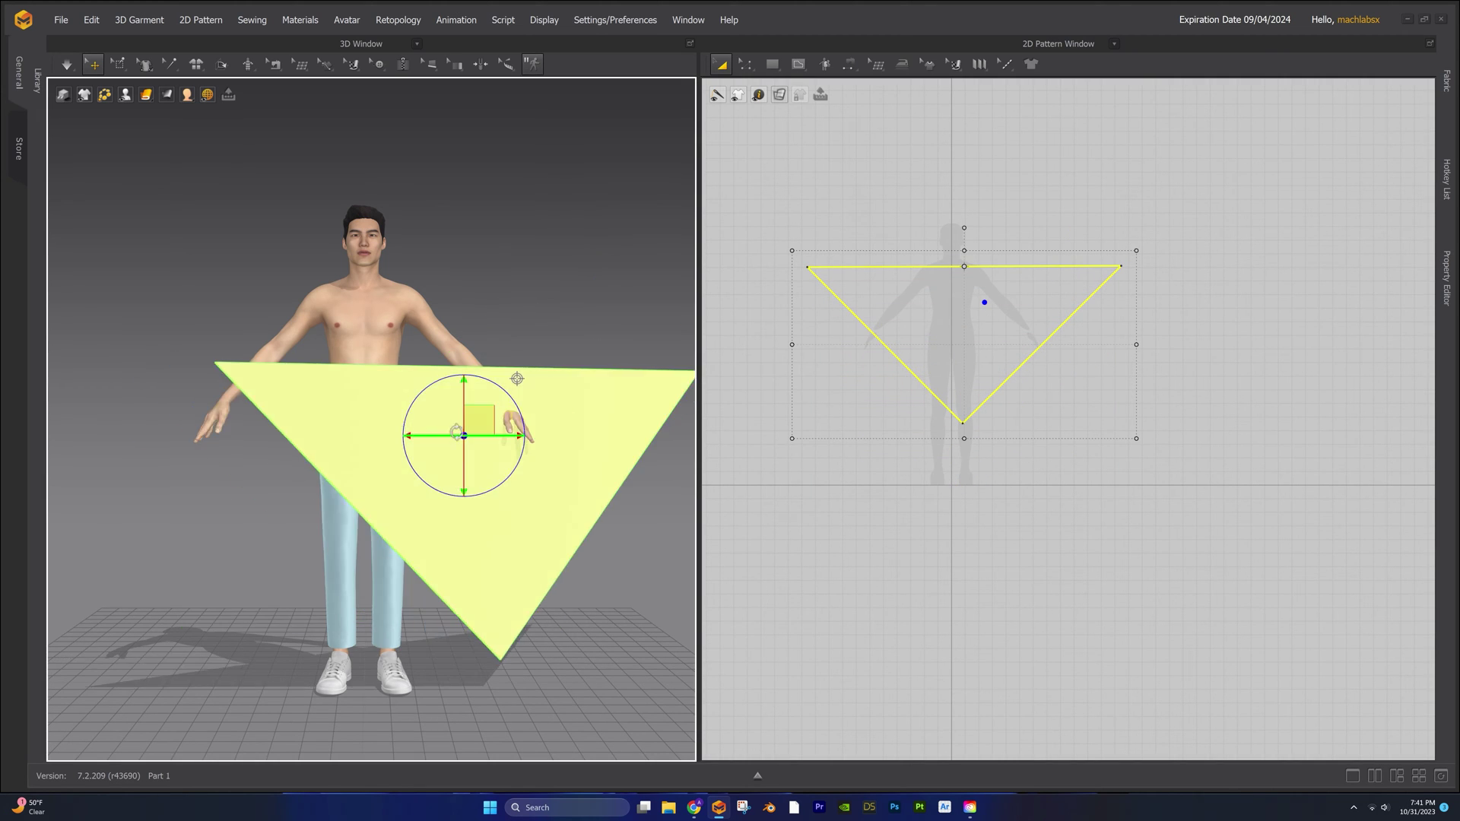
pyautogui.hotkey('ctrl', 'z')
pyautogui.moveTo(307, 465); pyautogui.dragTo(354, 479, button='right')
pyautogui.moveTo(451, 387); pyautogui.dragTo(414, 268)
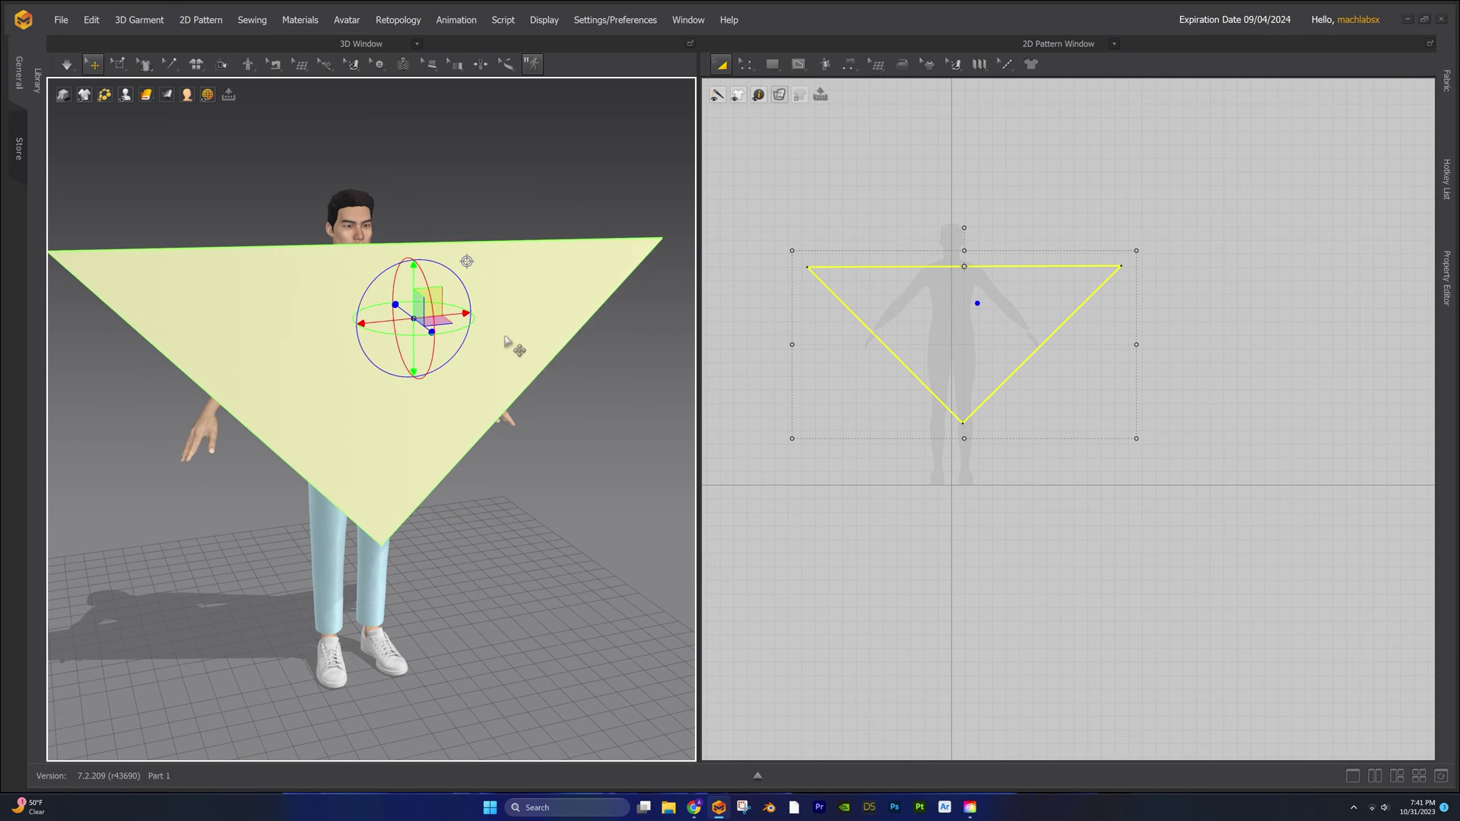
pyautogui.moveTo(512, 339); pyautogui.dragTo(465, 327, button='right')
pyautogui.scroll(2, 773, 292)
# - Show the pattern segment lengths and scale the triangle down until its long edge is about 1871 mm
pyautogui.hotkey('shift', 'z')
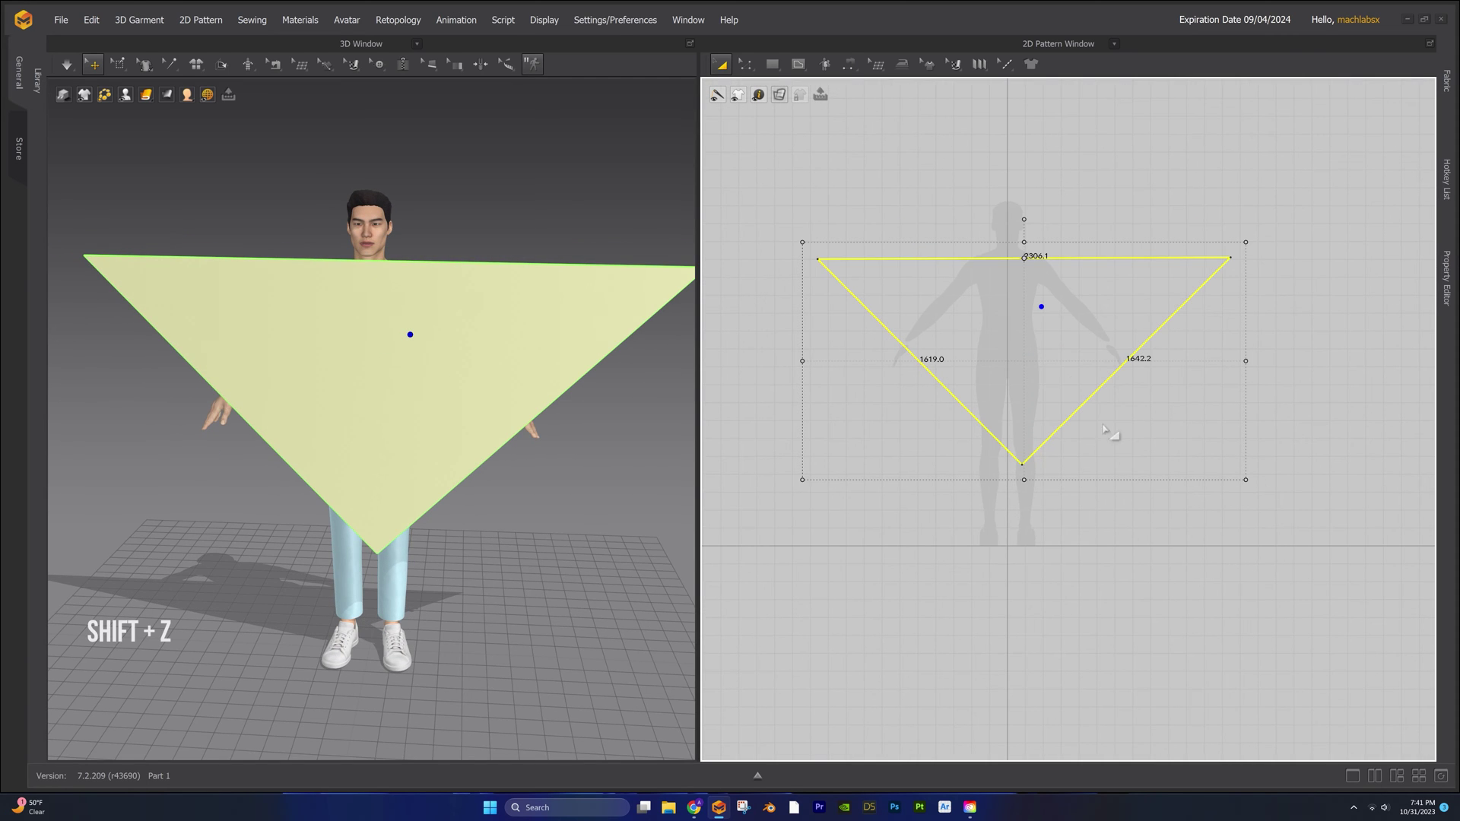
pyautogui.click(1146, 229)
pyautogui.click(1073, 299)
pyautogui.moveTo(1246, 242); pyautogui.dragTo(1199, 265)
pyautogui.click(1229, 274)
# - Raise the scaled triangle to neck height in 3D, center it on the avatar, and deselect it
pyautogui.moveTo(532, 365); pyautogui.dragTo(523, 358, button='right')
pyautogui.click(425, 353)
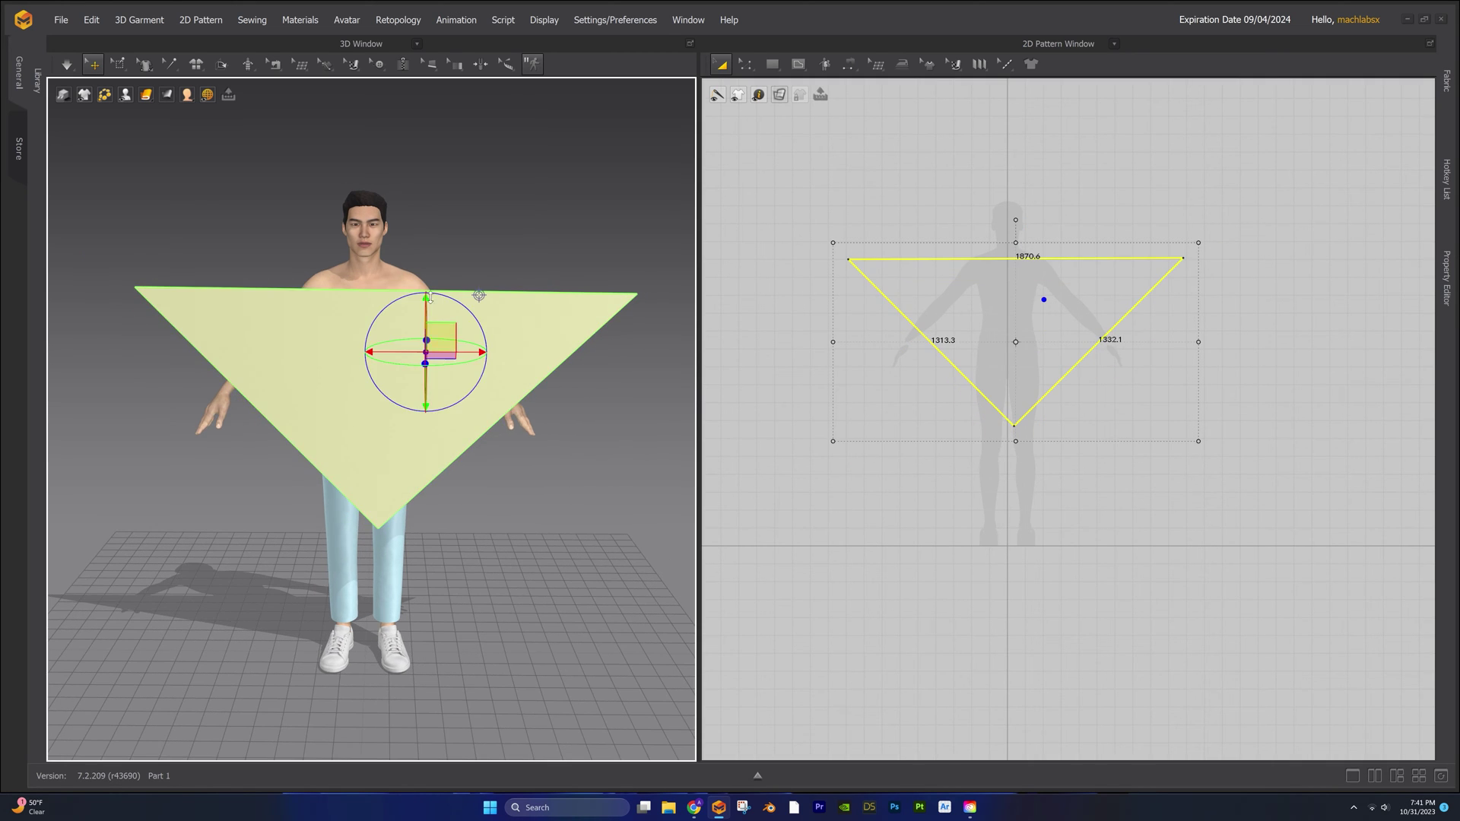
pyautogui.moveTo(440, 337); pyautogui.dragTo(427, 311)
pyautogui.click(576, 468)
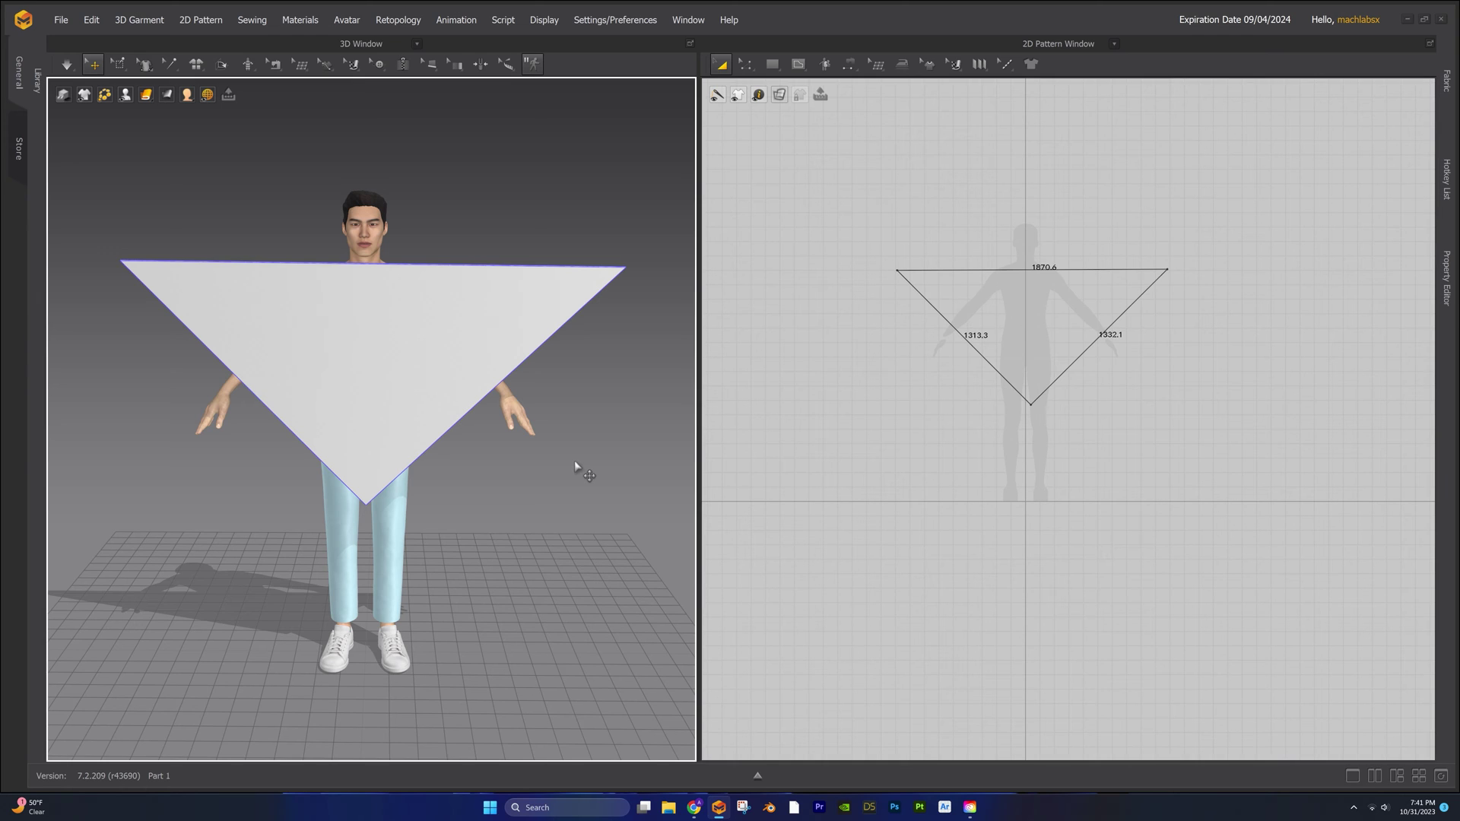
# - Maximize the 3D view and pin the triangle's two upper corners and the middle of its upper edge
pyautogui.hotkey('alt', 'w')
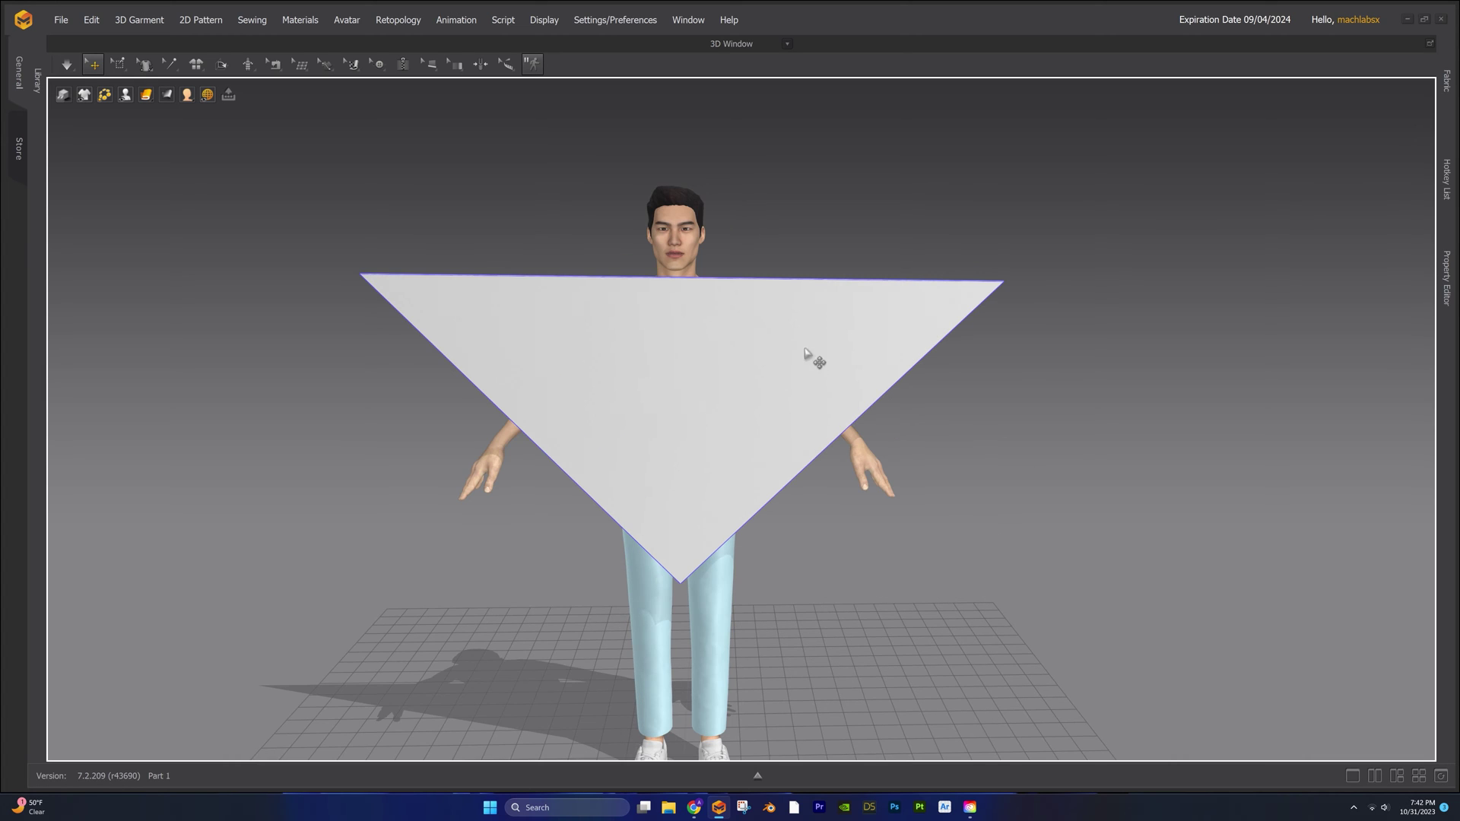
pyautogui.click(120, 67)
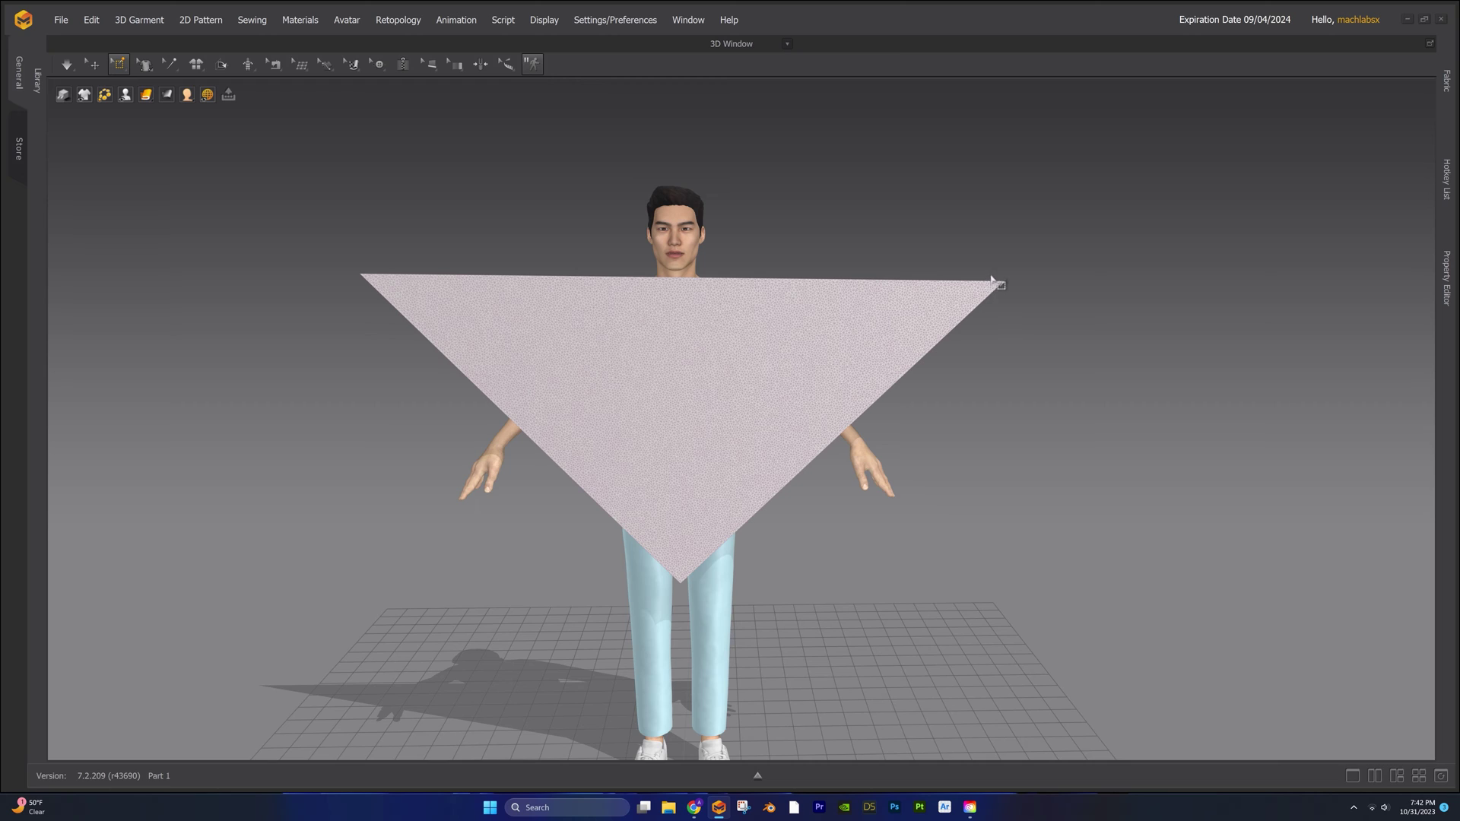
pyautogui.moveTo(992, 278); pyautogui.dragTo(1027, 314)
pyautogui.moveTo(356, 267); pyautogui.dragTo(391, 291)
pyautogui.moveTo(644, 279); pyautogui.dragTo(715, 312)
pyautogui.moveTo(907, 372); pyautogui.dragTo(723, 365, button='right')
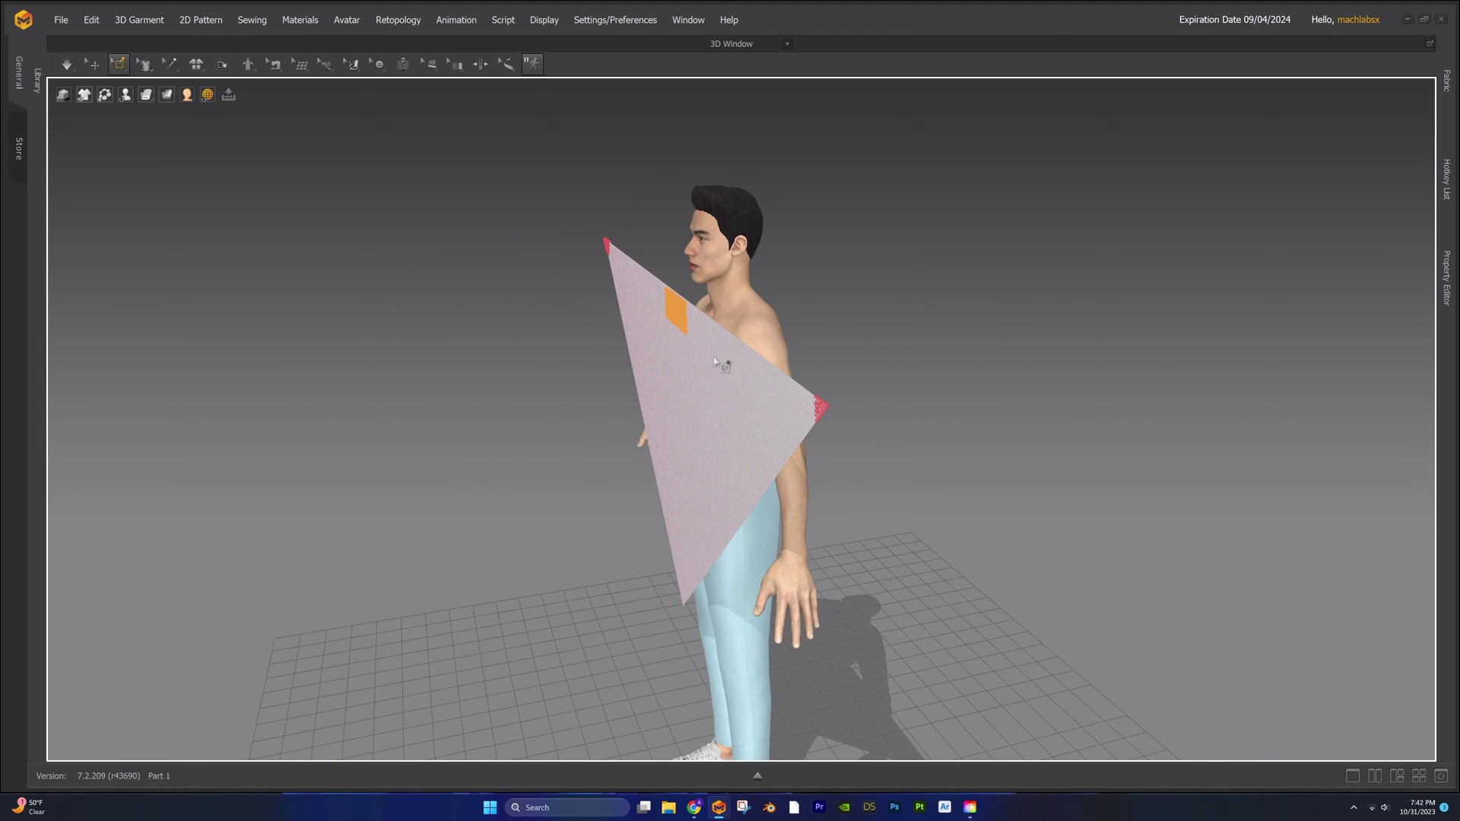
# - Move the pinned triangle backward along its depth axis until it sits close against the avatar's chest
pyautogui.click(92, 63)
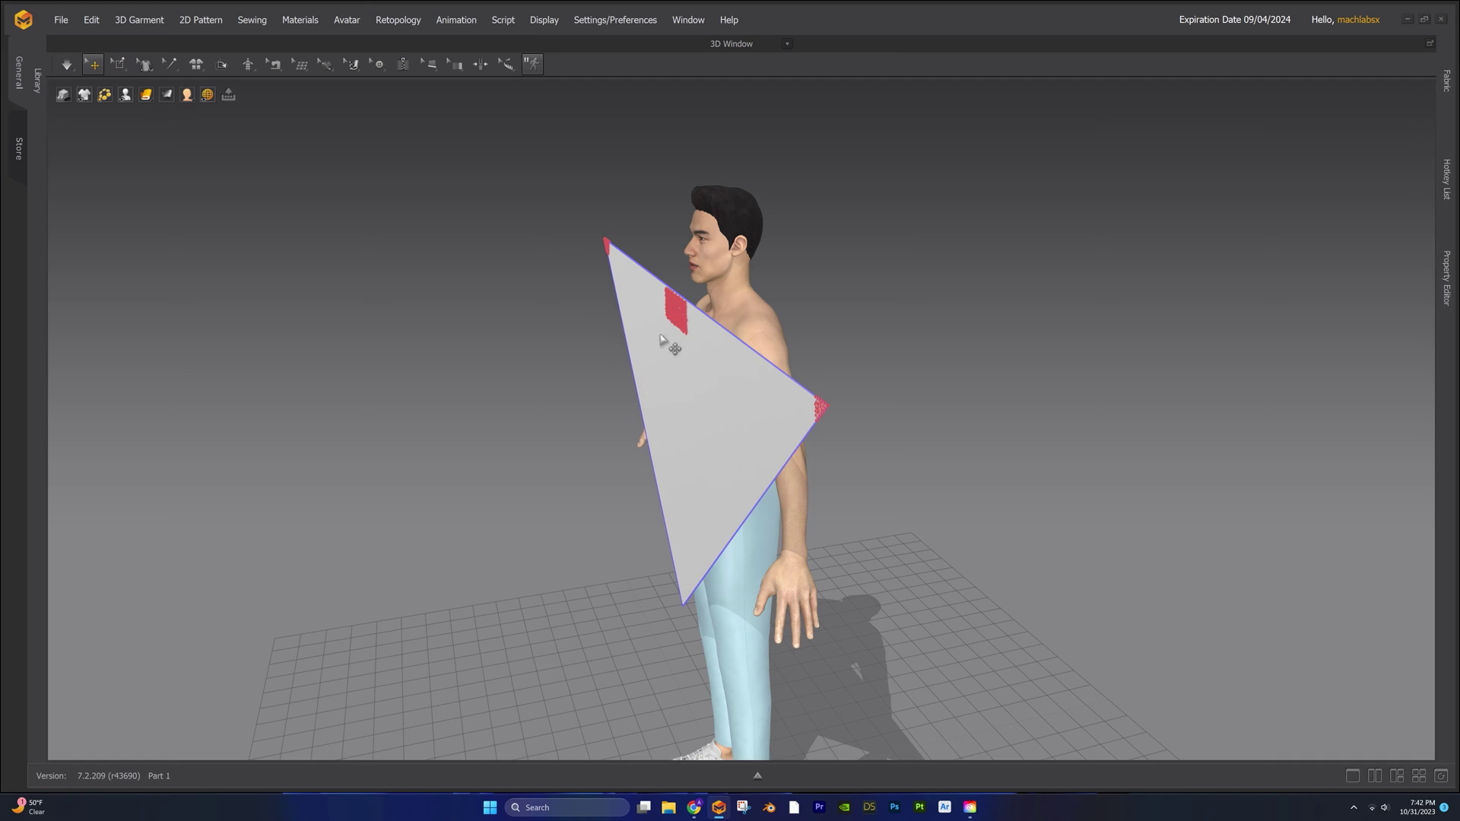
pyautogui.click(680, 363)
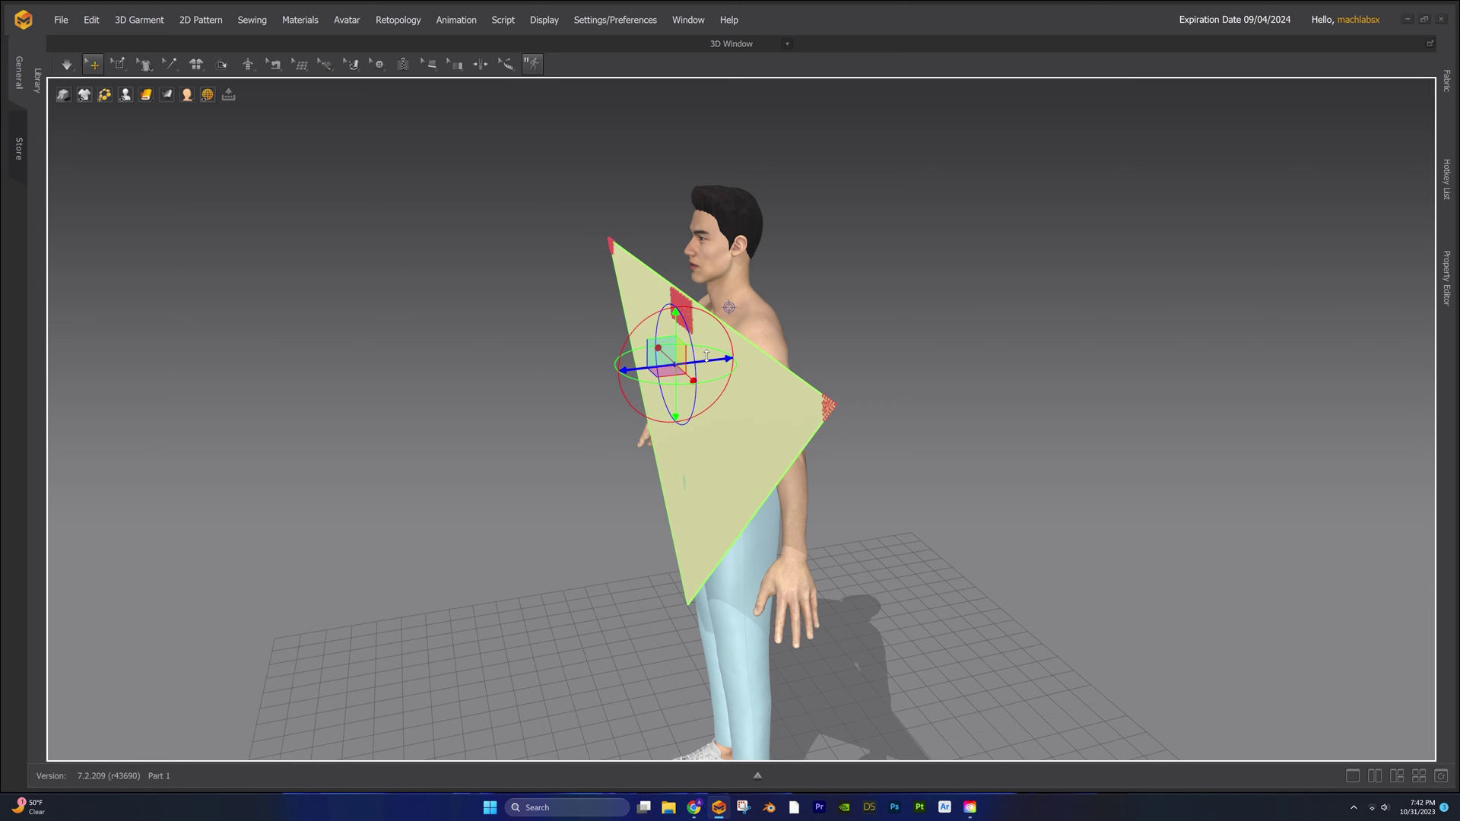
pyautogui.moveTo(706, 356); pyautogui.dragTo(931, 357)
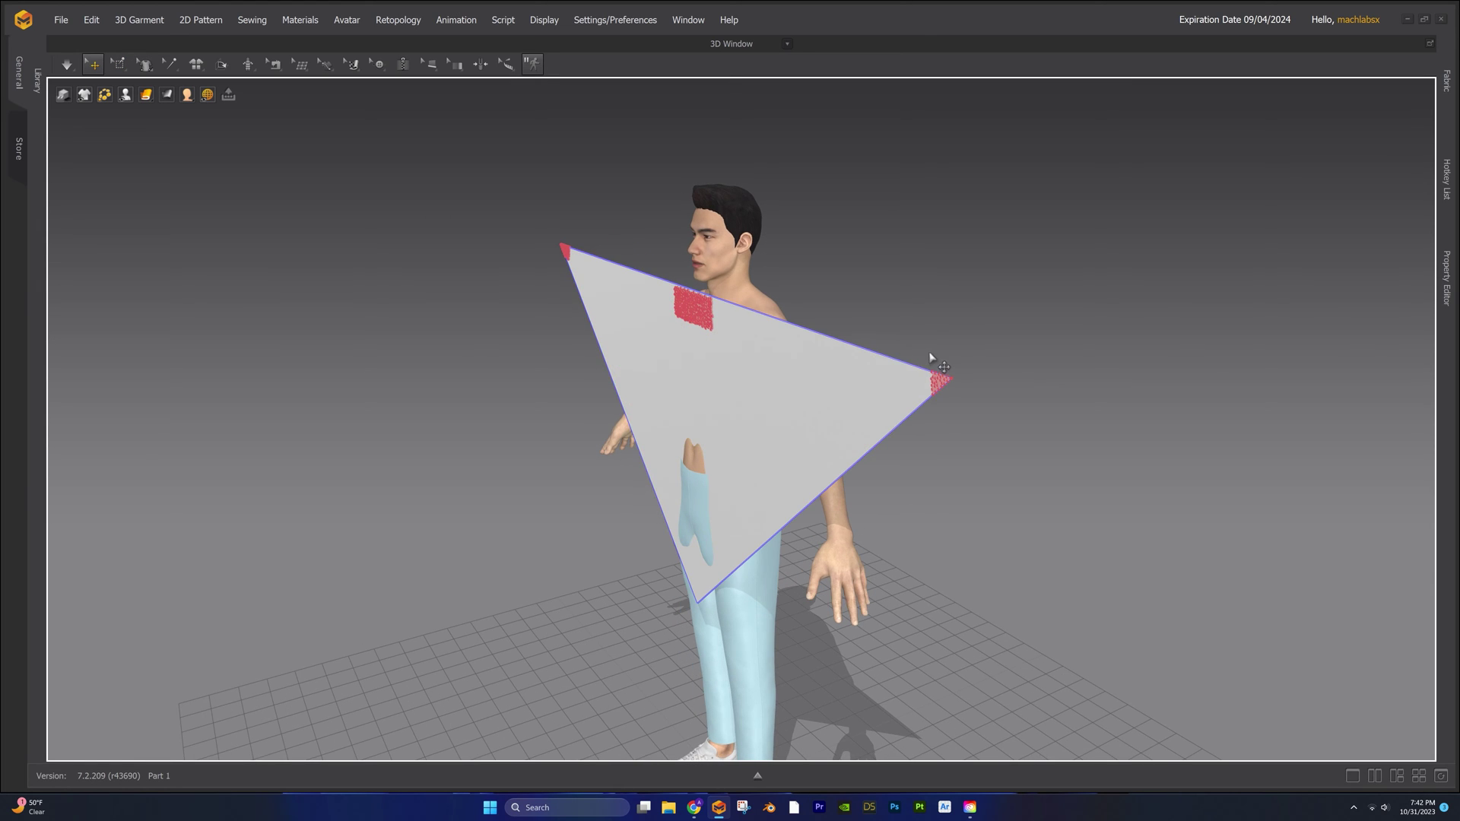
pyautogui.click(117, 64)
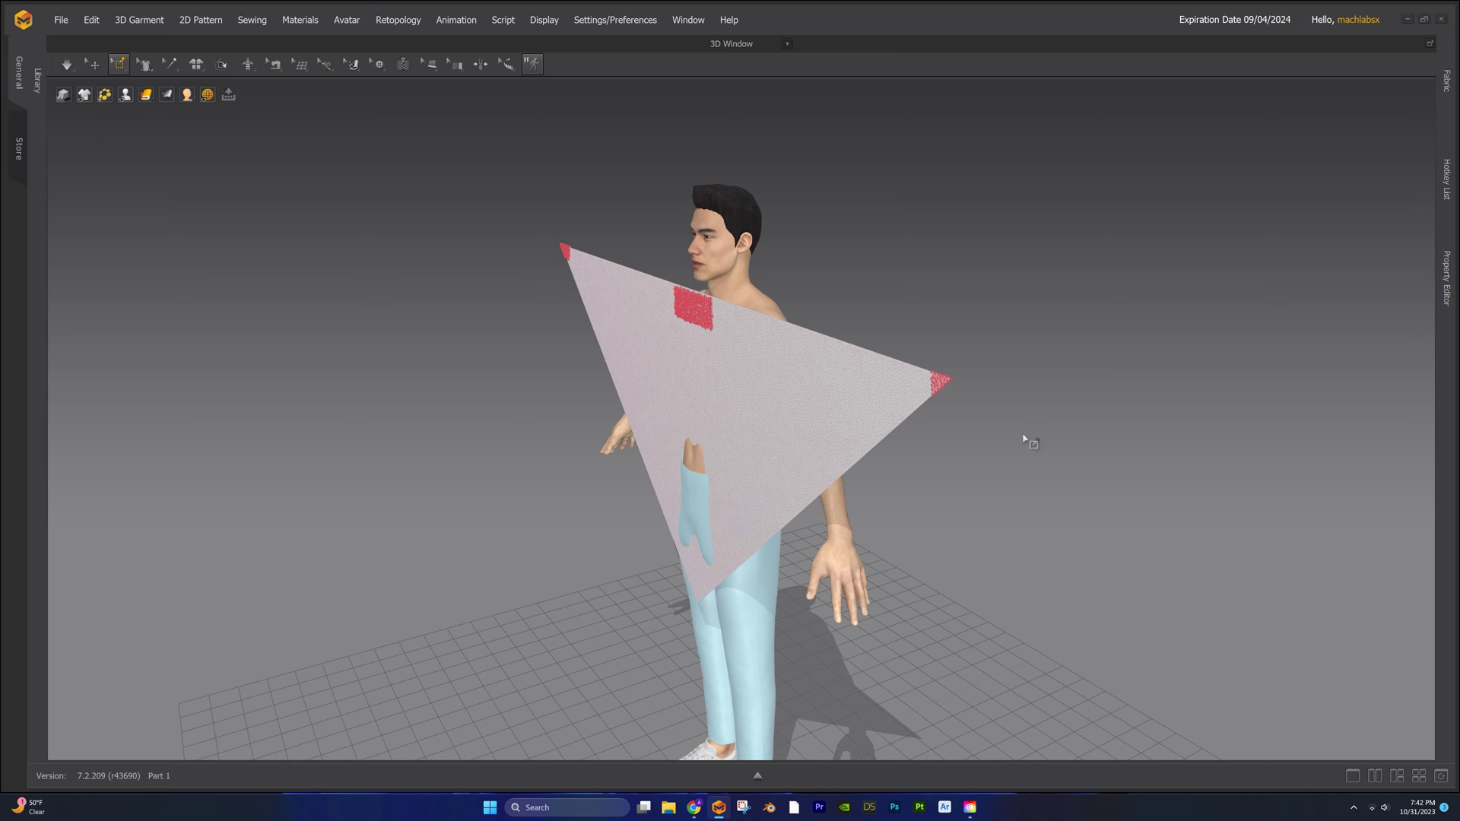
# - Start the simulation and pull the pinned corner on the avatar's left side outward past the arm
pyautogui.press('space')
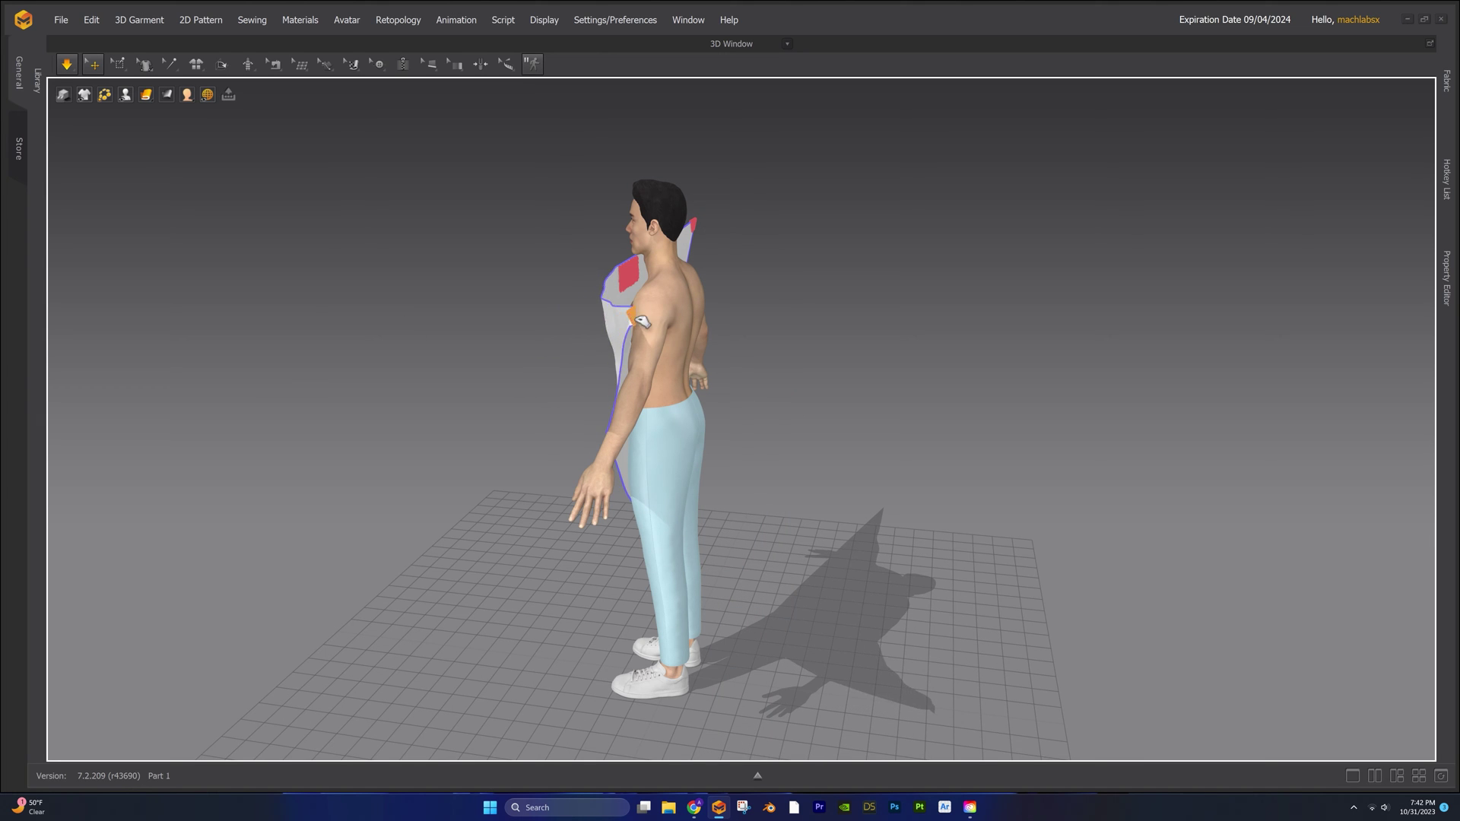
pyautogui.moveTo(769, 319); pyautogui.dragTo(589, 224, button='right')
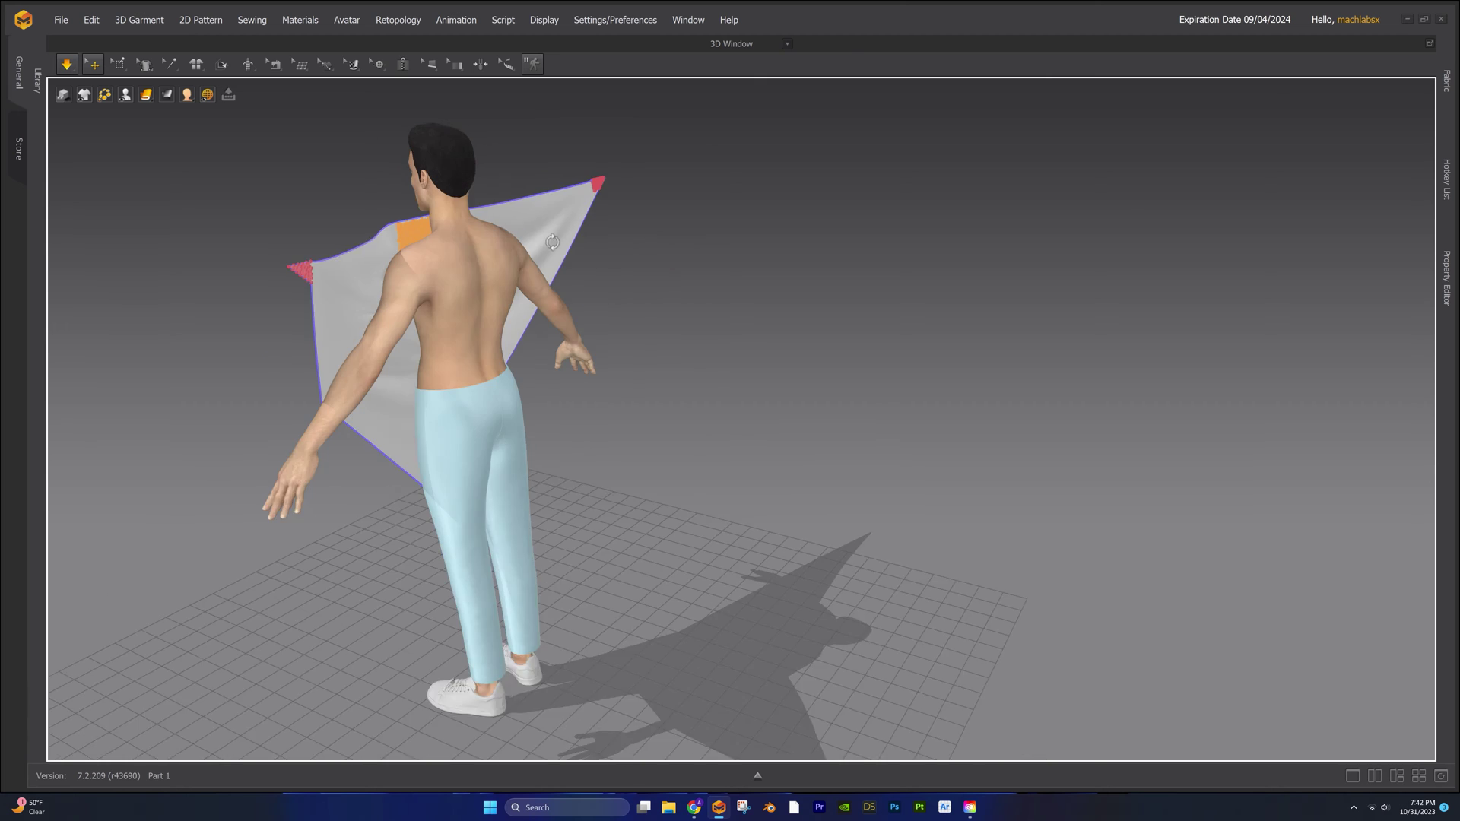
pyautogui.scroll(1, 352, 251)
pyautogui.moveTo(352, 251); pyautogui.dragTo(523, 275)
pyautogui.moveTo(449, 312); pyautogui.dragTo(437, 297)
pyautogui.moveTo(411, 307); pyautogui.dragTo(525, 300)
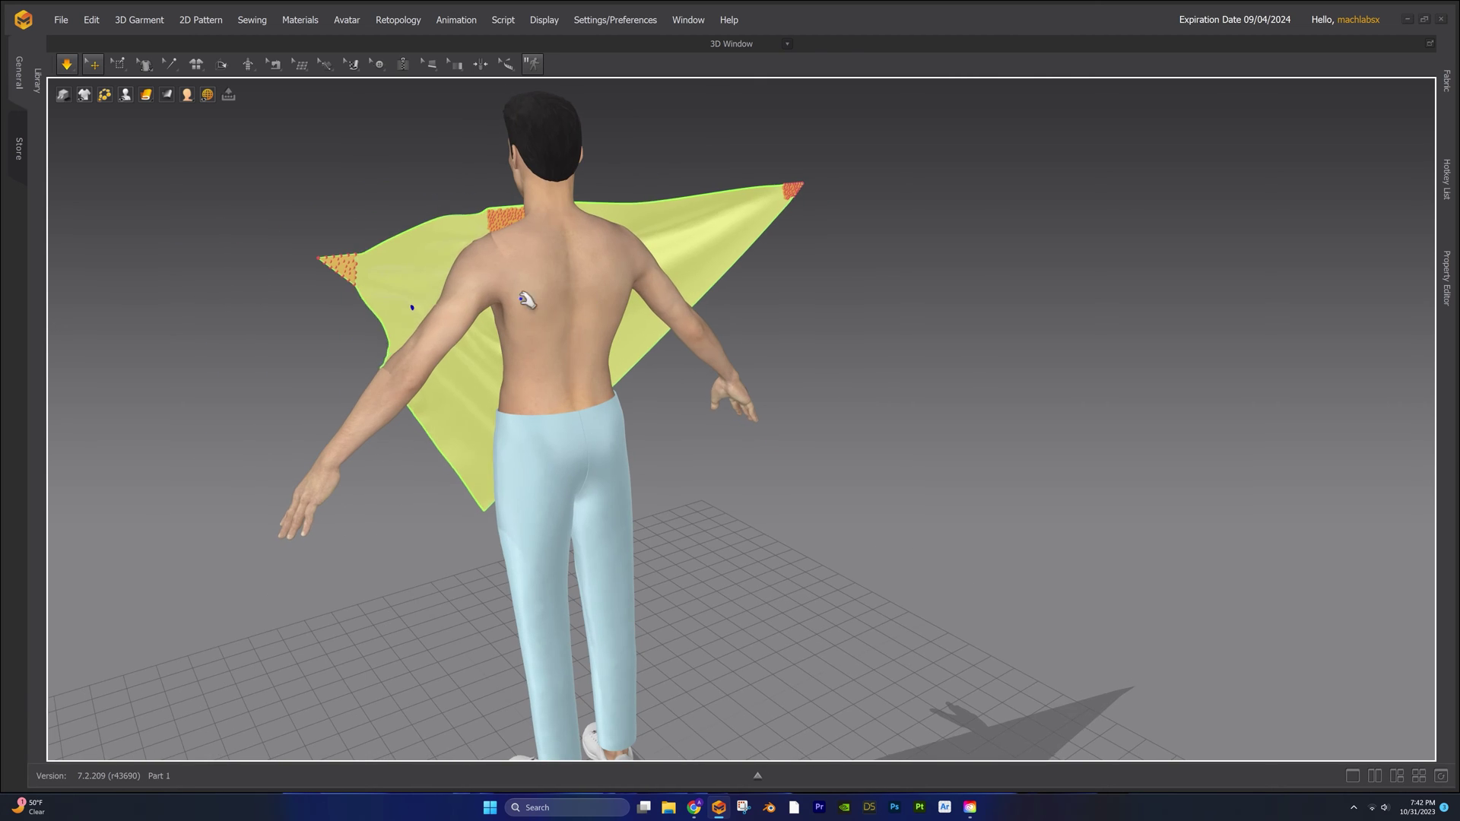
pyautogui.moveTo(342, 267); pyautogui.dragTo(489, 277)
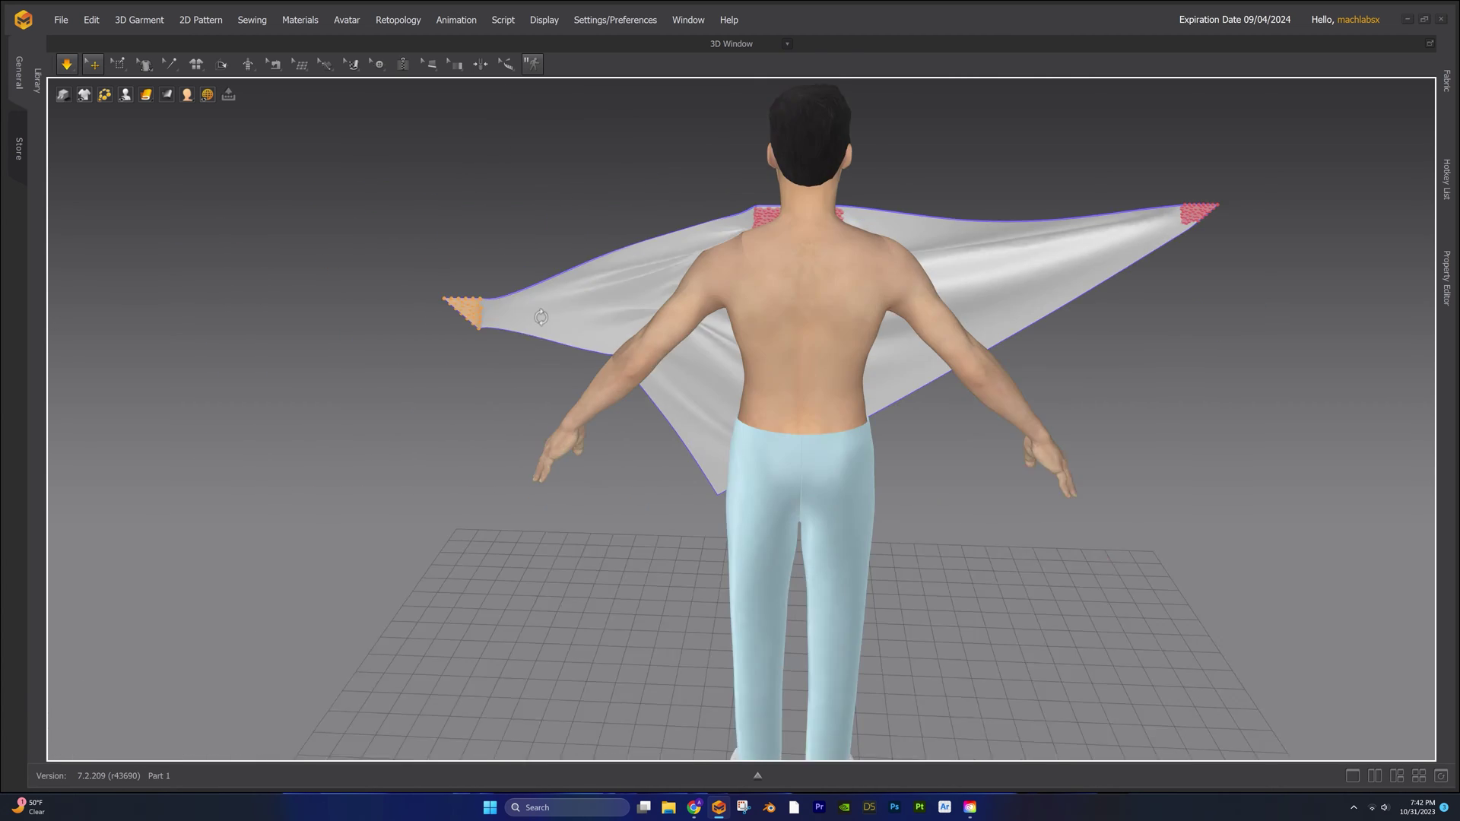
# - Wrap the pinned corner on the avatar's left side over the arm and across the back
pyautogui.scroll(-2, 574, 296)
pyautogui.moveTo(541, 317); pyautogui.dragTo(632, 342, button='right')
pyautogui.scroll(2, 632, 342)
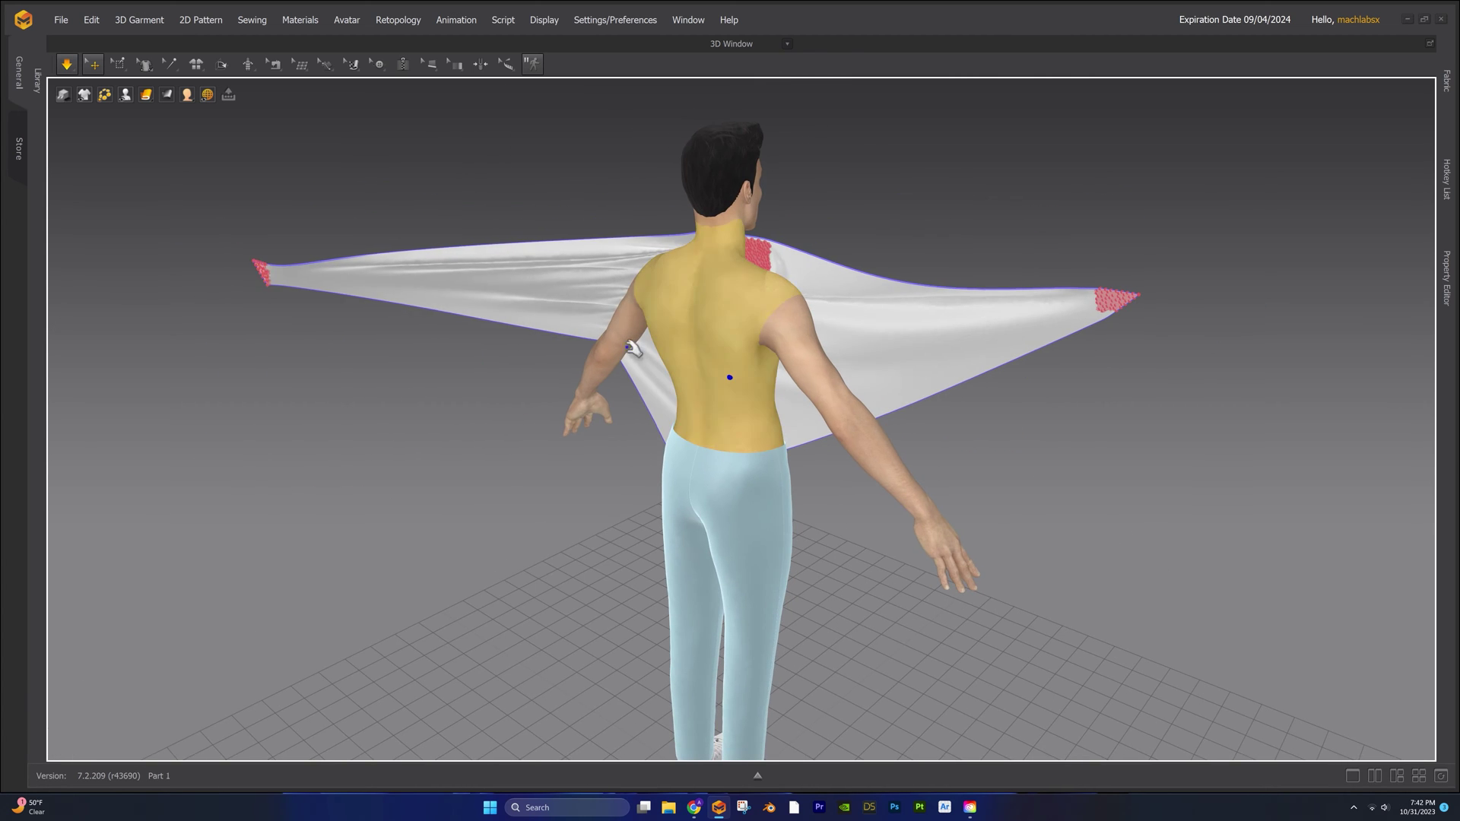
pyautogui.moveTo(264, 276); pyautogui.dragTo(597, 415)
pyautogui.scroll(-3, 597, 414)
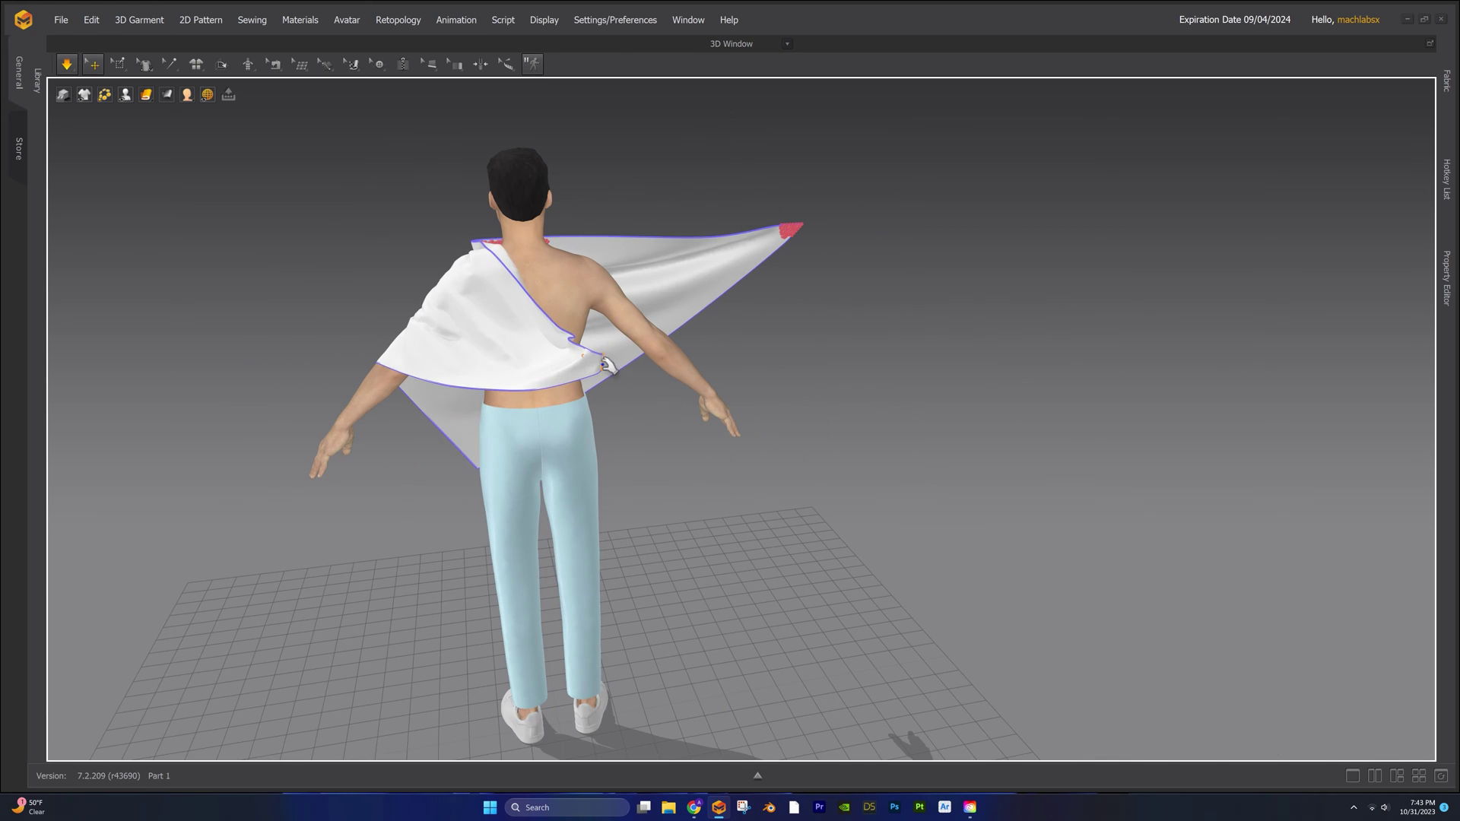
# - Wrap the pinned corner on the avatar's right side around the upper arm and across the back
pyautogui.scroll(3, 578, 373)
pyautogui.moveTo(677, 434); pyautogui.dragTo(749, 453)
pyautogui.moveTo(750, 452); pyautogui.dragTo(715, 395, button='right')
pyautogui.scroll(1, 893, 438)
pyautogui.moveTo(894, 439); pyautogui.dragTo(507, 455)
pyautogui.scroll(-1, 507, 454)
pyautogui.moveTo(507, 455); pyautogui.dragTo(555, 495, button='right')
pyautogui.moveTo(555, 495); pyautogui.dragTo(424, 512)
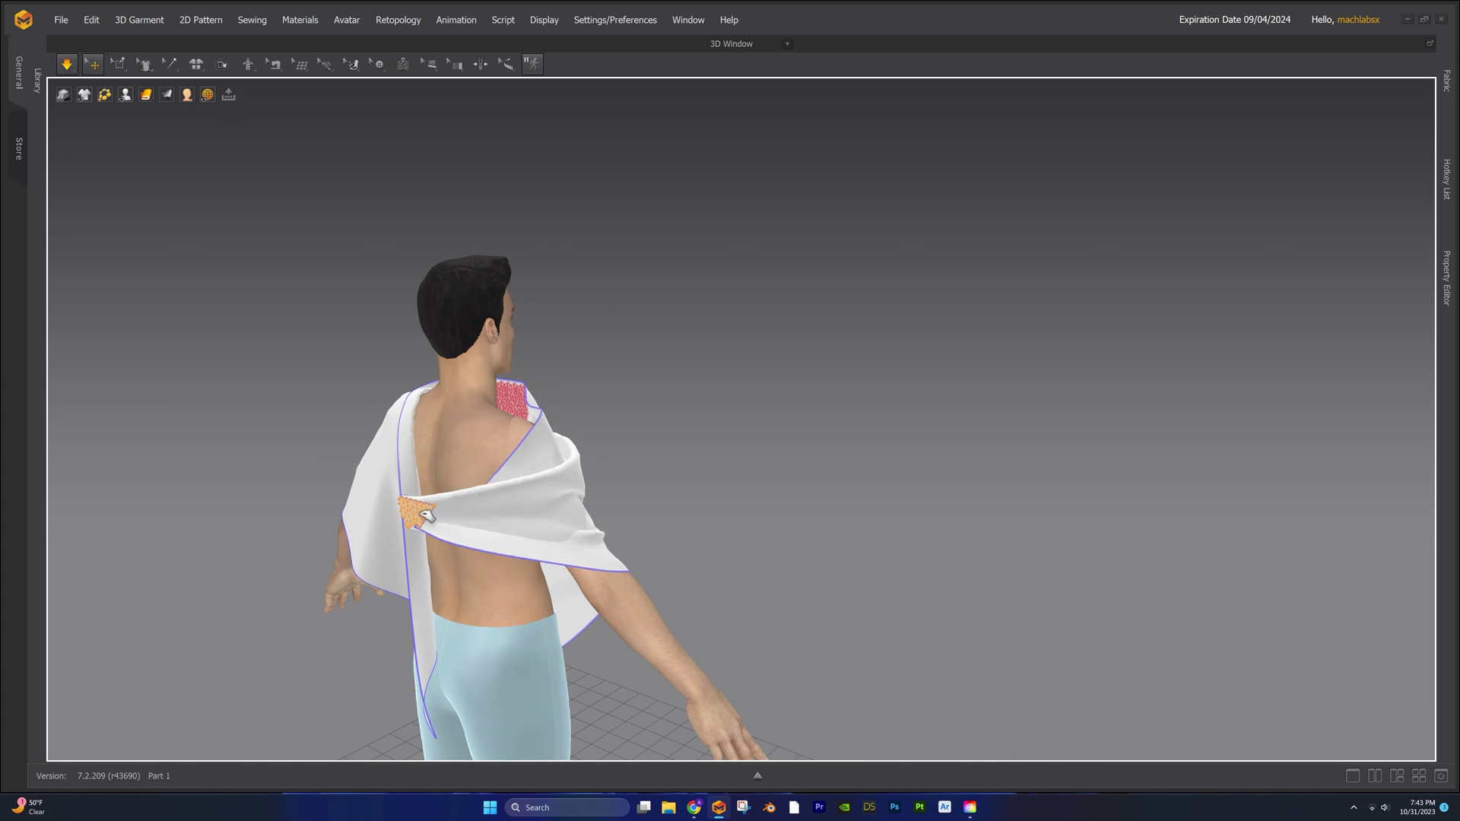
# - Adjust the draped cloth's pinned corner behind the back and its pinned front section at the base of the neck
pyautogui.scroll(-1, 424, 512)
pyautogui.moveTo(424, 512); pyautogui.dragTo(485, 419, button='middle')
pyautogui.moveTo(486, 419)
pyautogui.mouseDown()
pyautogui.moveTo(505, 378)
pyautogui.moveTo(483, 444)
pyautogui.mouseUp()
pyautogui.moveTo(578, 441); pyautogui.dragTo(506, 449, button='right')
pyautogui.scroll(2, 714, 372)
pyautogui.moveTo(791, 365); pyautogui.dragTo(661, 396, button='right')
pyautogui.moveTo(899, 373); pyautogui.dragTo(890, 374)
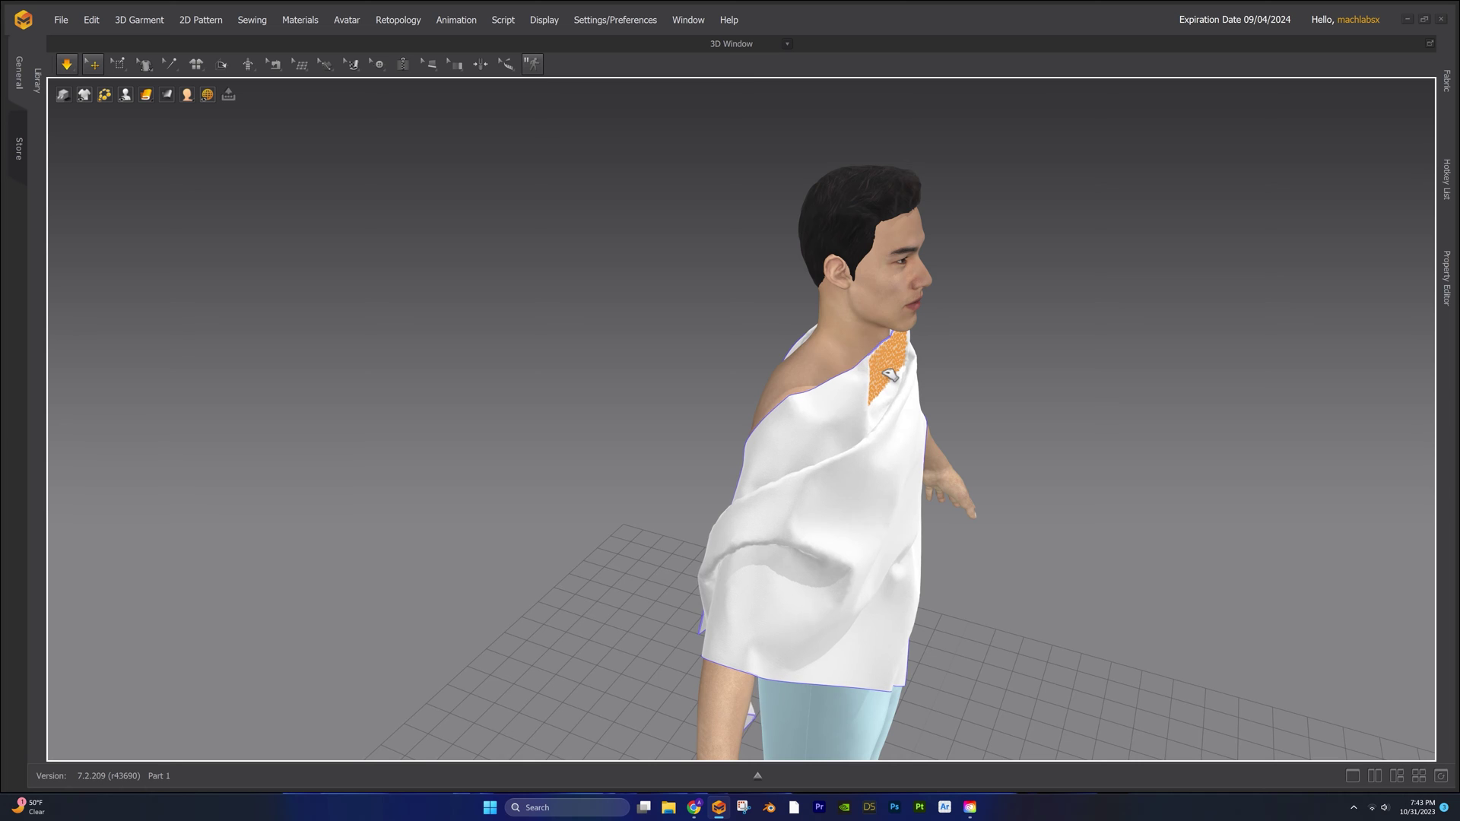
pyautogui.moveTo(907, 466); pyautogui.dragTo(873, 432, button='right')
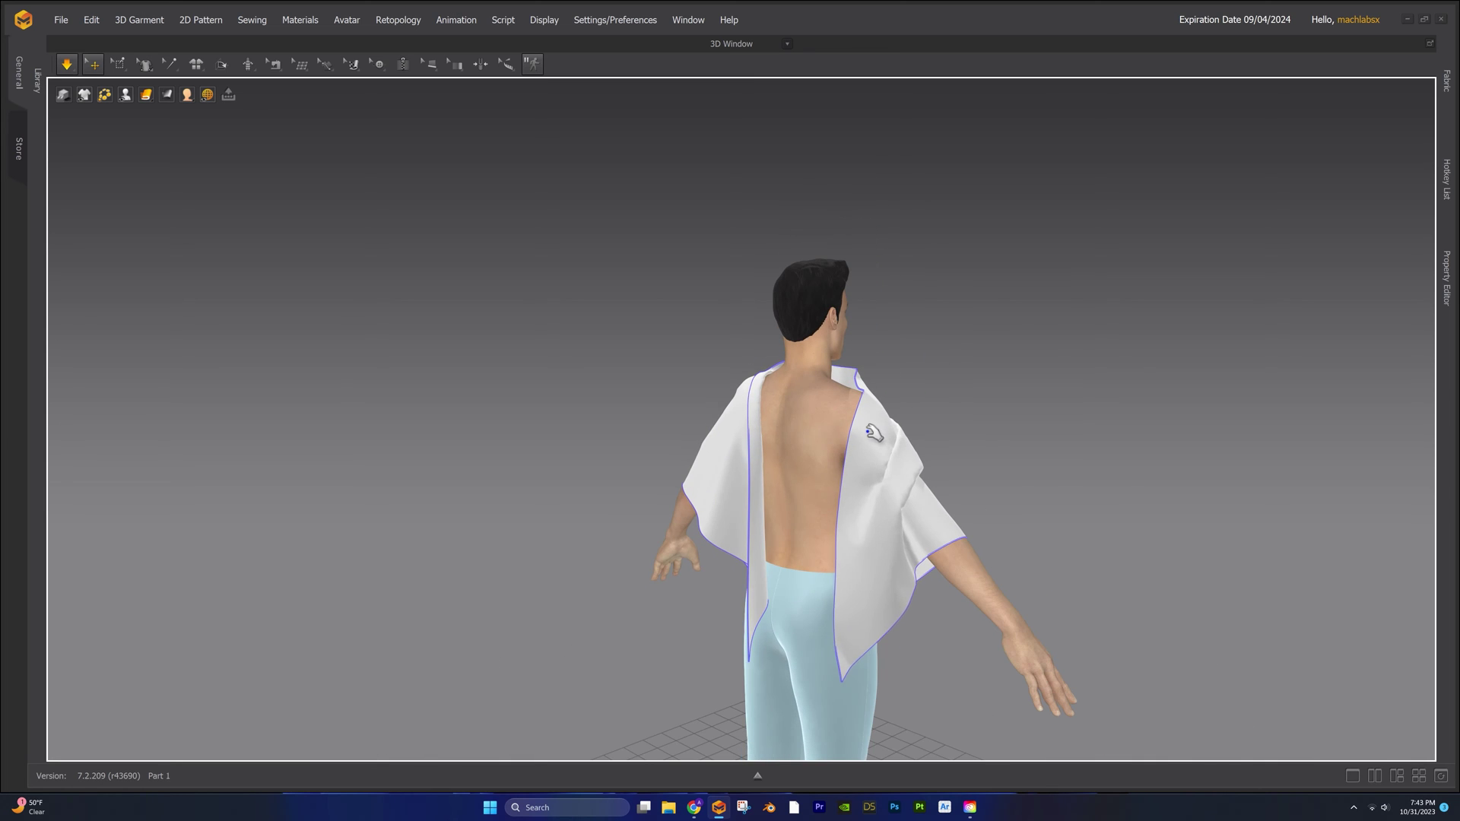
# - Shift the cloth on the avatar's right shoulder and pin both corners hanging behind the back
pyautogui.moveTo(867, 423); pyautogui.dragTo(805, 440)
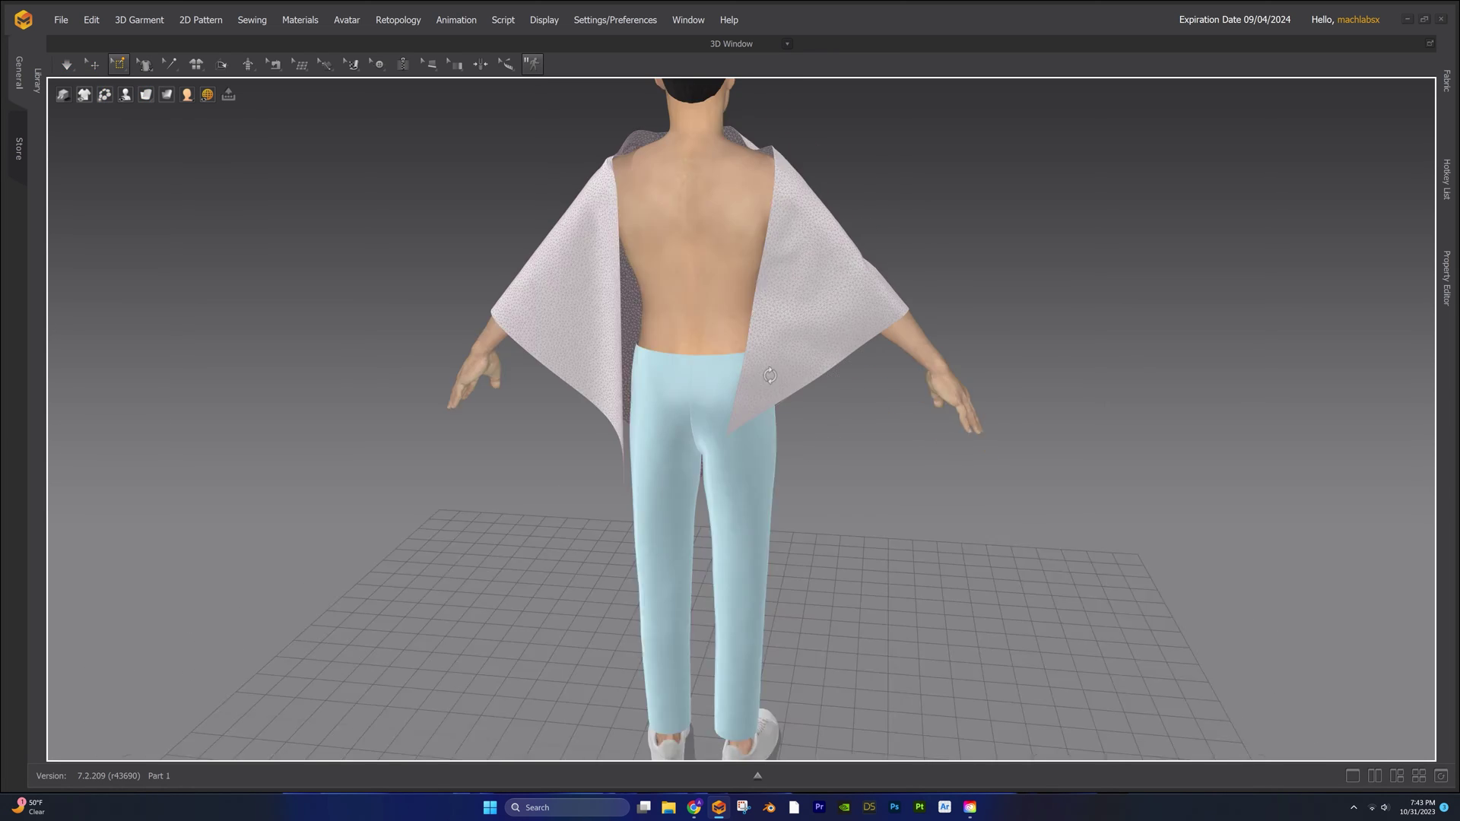
pyautogui.scroll(1, 747, 454)
pyautogui.moveTo(700, 448); pyautogui.dragTo(747, 454, button='right')
pyautogui.scroll(-4, 662, 334)
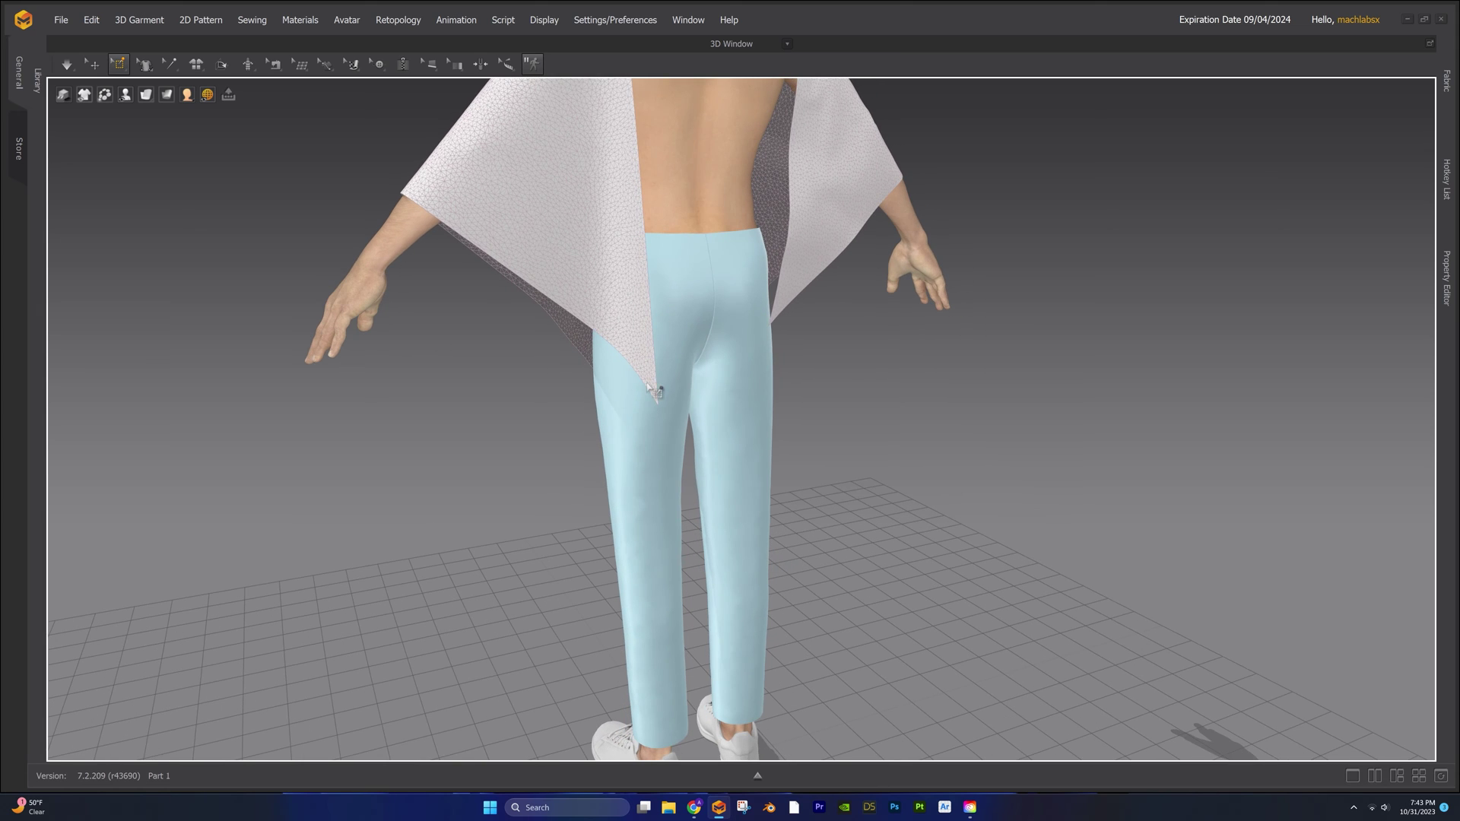
pyautogui.moveTo(667, 411); pyautogui.dragTo(691, 325, button='right')
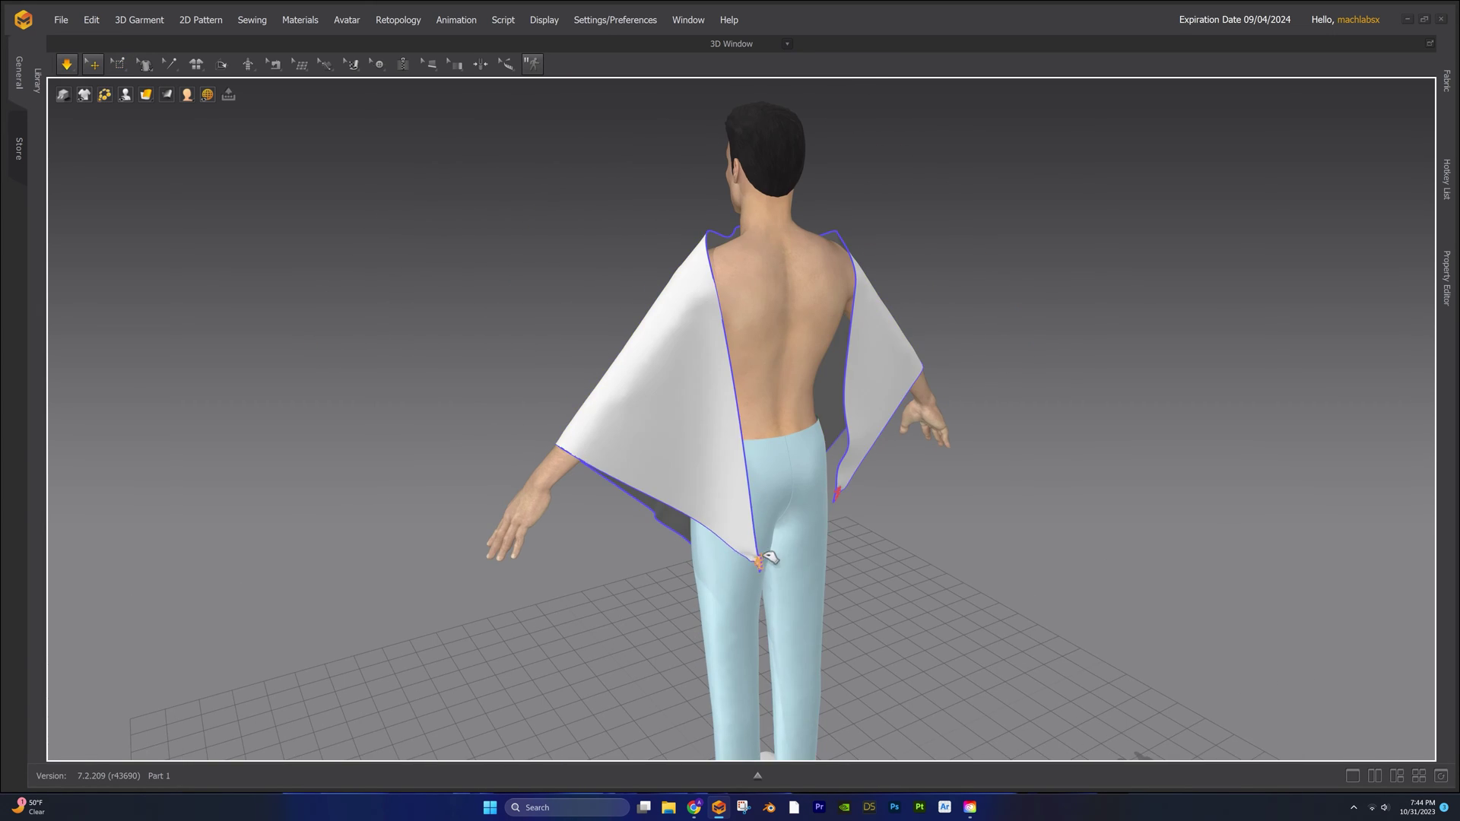
# - Pull the pinned corner on the avatar's left side across the back and up past the right shoulder
pyautogui.moveTo(766, 560); pyautogui.dragTo(918, 473)
pyautogui.moveTo(645, 353); pyautogui.dragTo(677, 317)
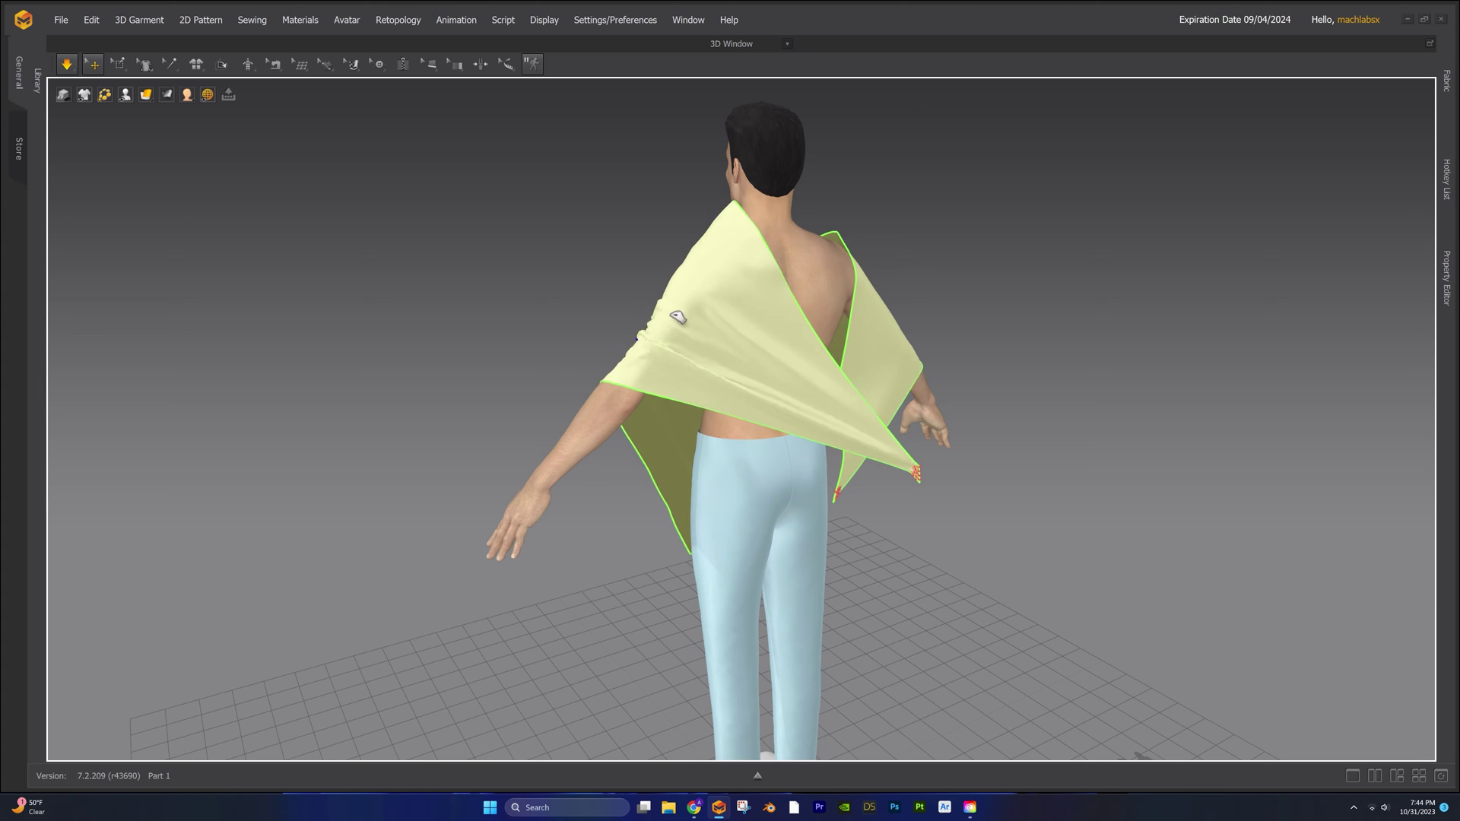
pyautogui.moveTo(917, 474); pyautogui.dragTo(1018, 303)
pyautogui.moveTo(1027, 304); pyautogui.dragTo(989, 297, button='right')
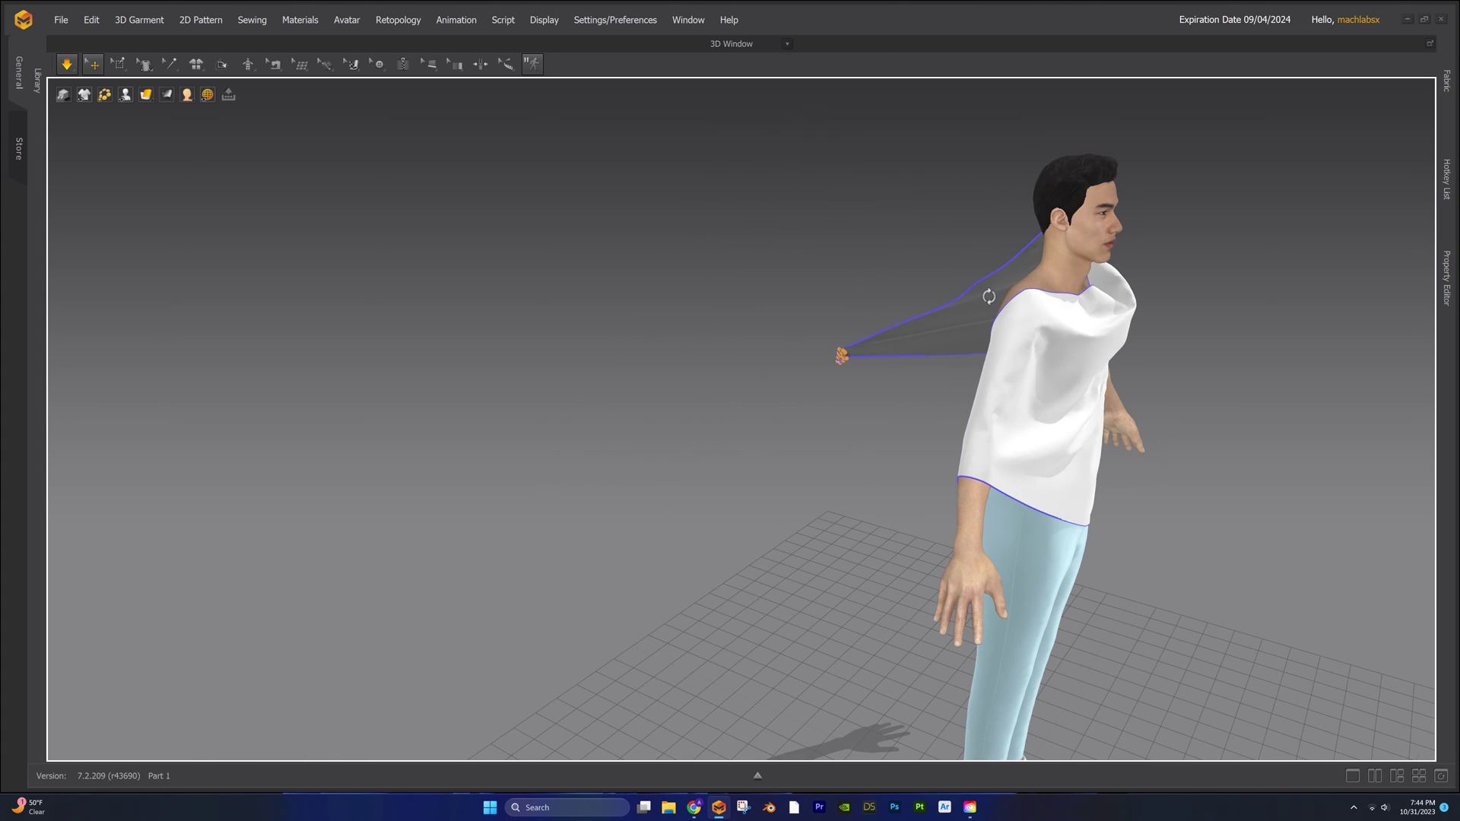
# - Bring the pulled corner around the avatar's right shoulder to the front of the upper chest
pyautogui.moveTo(949, 361); pyautogui.dragTo(891, 355)
pyautogui.moveTo(891, 355); pyautogui.dragTo(685, 484, button='right')
pyautogui.moveTo(685, 484); pyautogui.dragTo(884, 440)
pyautogui.moveTo(883, 440); pyautogui.dragTo(637, 403, button='right')
pyautogui.moveTo(637, 403); pyautogui.dragTo(1010, 352)
pyautogui.moveTo(1010, 351); pyautogui.dragTo(706, 423, button='right')
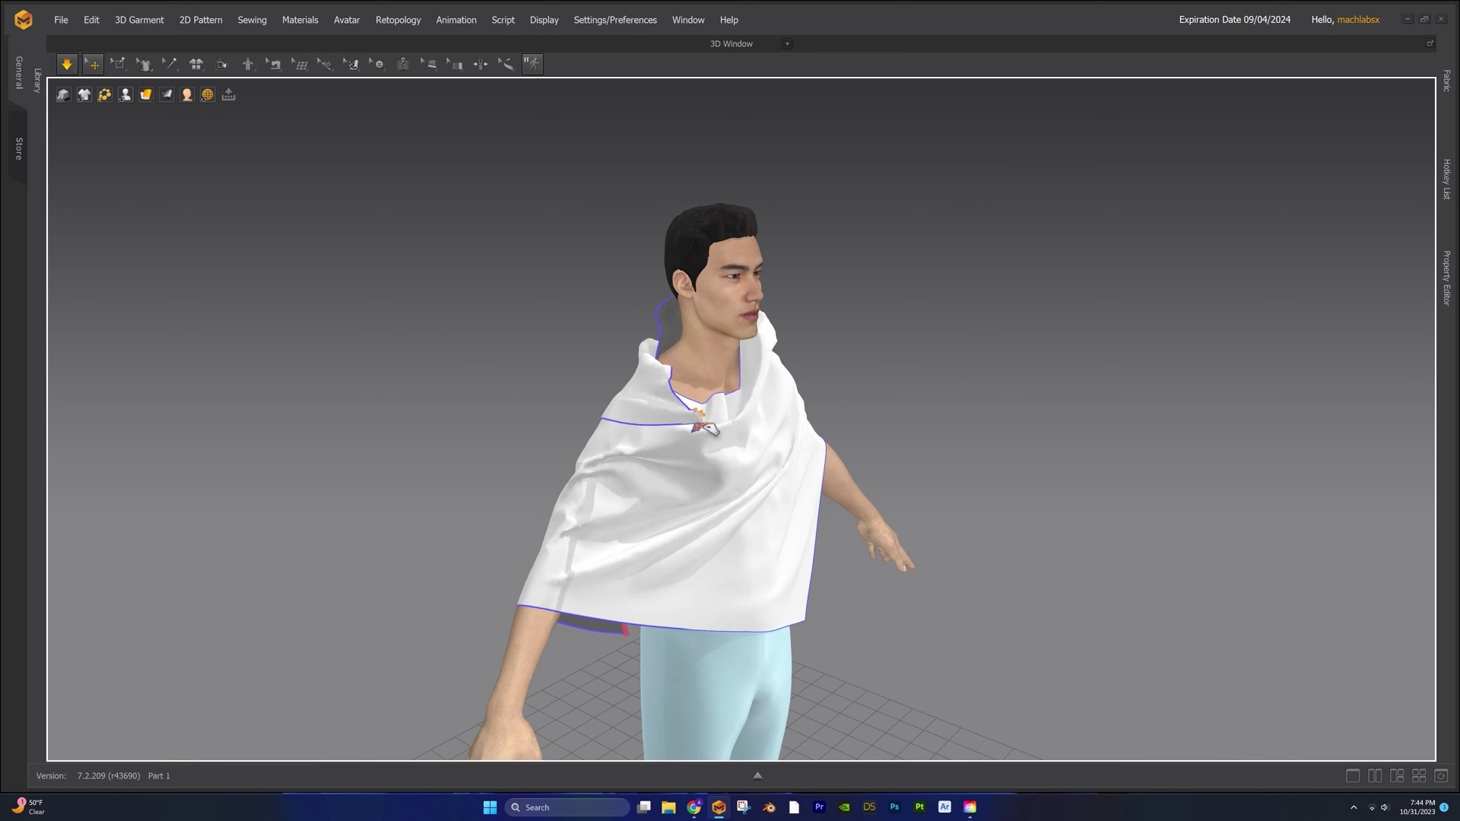
# - Pull the wrapped fabric up around the back of the neck and settle its corner at the front of the throat
pyautogui.moveTo(706, 423); pyautogui.dragTo(829, 401)
pyautogui.moveTo(829, 401); pyautogui.dragTo(750, 417, button='right')
pyautogui.click(515, 427)
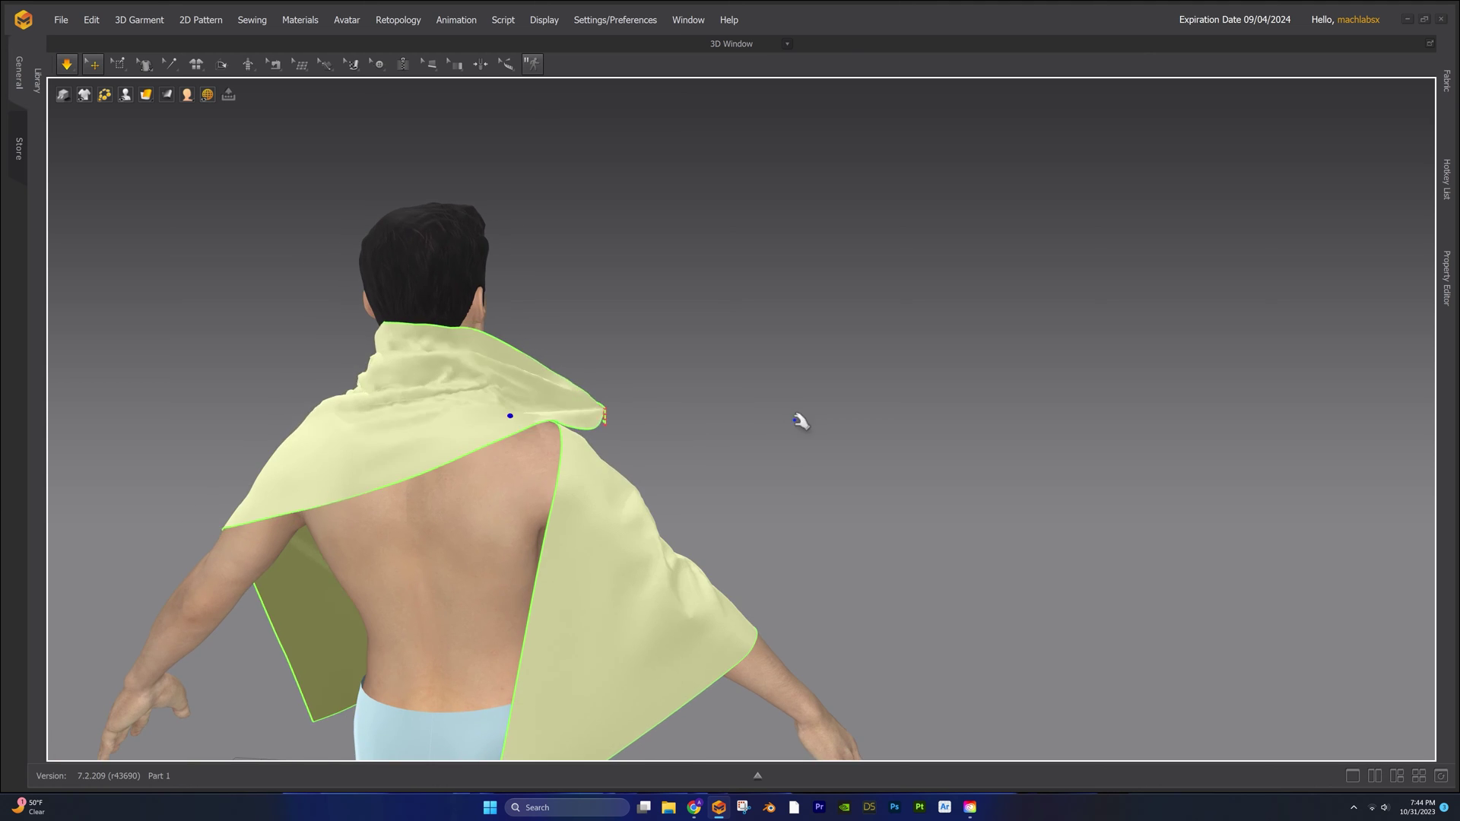
pyautogui.press('2')
pyautogui.moveTo(446, 418); pyautogui.dragTo(426, 418, button='right')
pyautogui.moveTo(384, 437); pyautogui.dragTo(426, 415)
pyautogui.moveTo(426, 414); pyautogui.dragTo(482, 426, button='right')
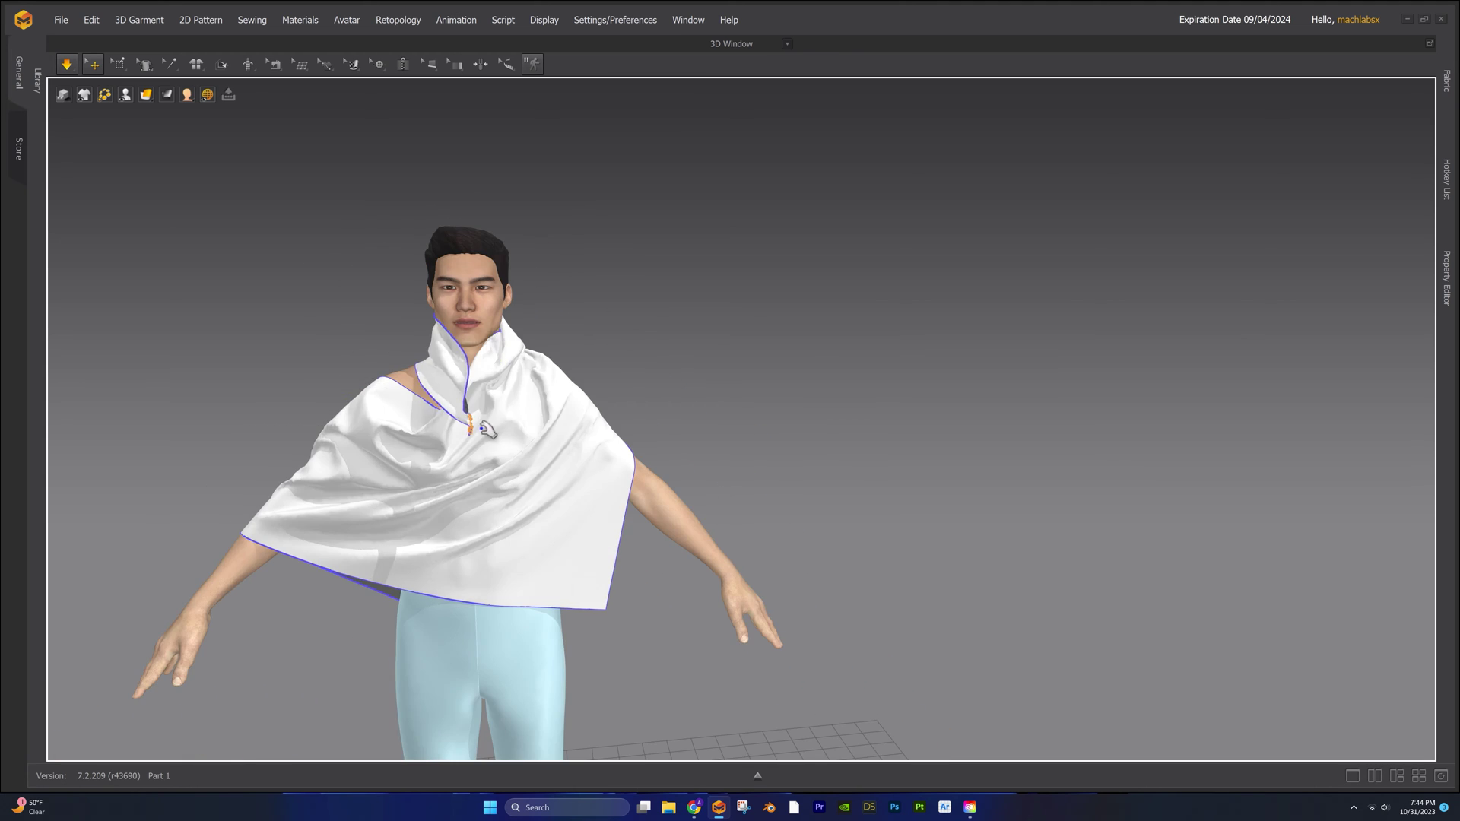
# - Wrap the corner at the throat over the avatar's left shoulder and out behind the neck
pyautogui.moveTo(482, 427); pyautogui.dragTo(554, 378)
pyautogui.moveTo(685, 373); pyautogui.dragTo(533, 372, button='right')
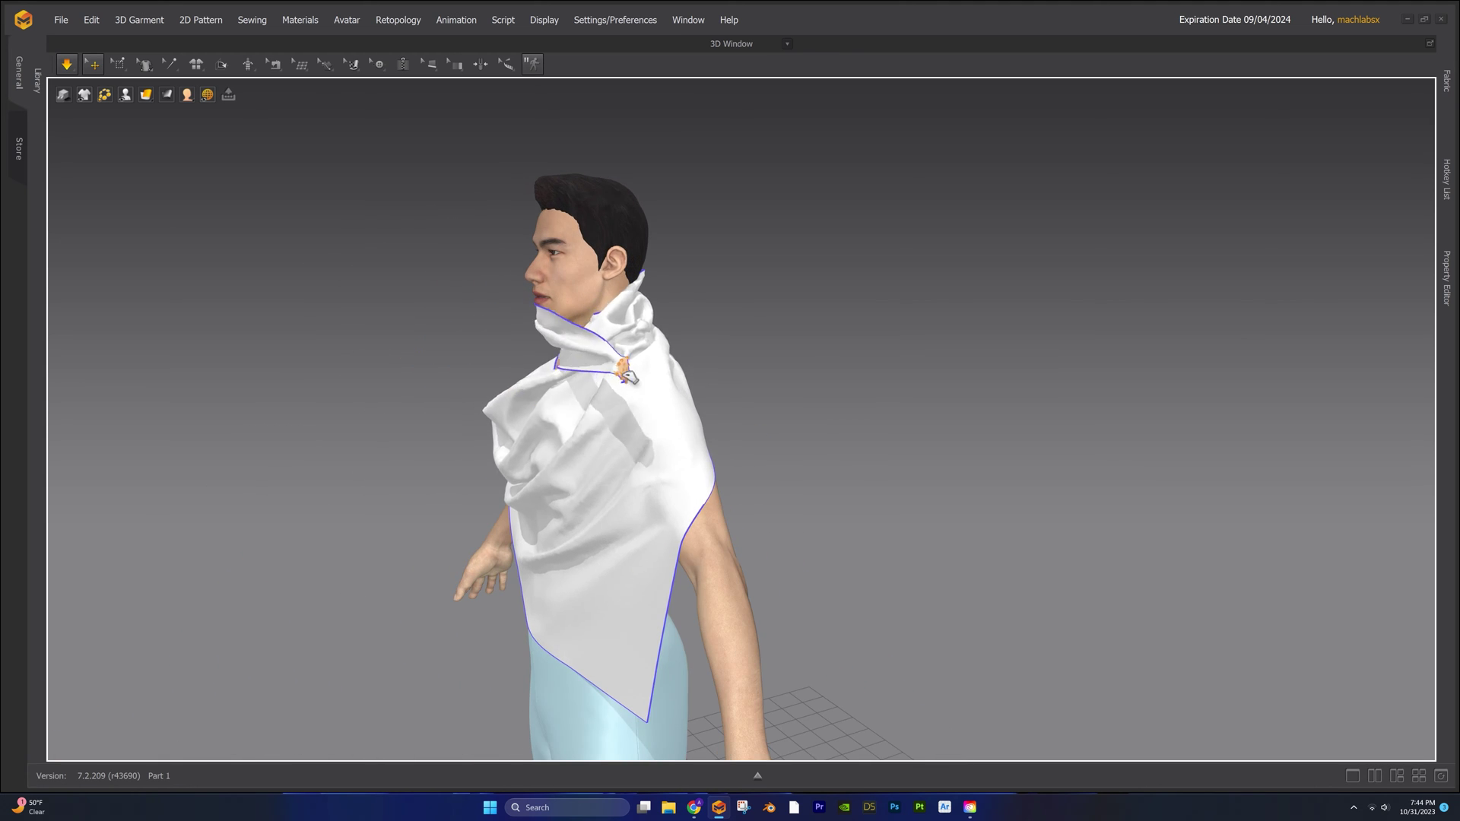
pyautogui.press('2')
pyautogui.click(244, 368)
pyautogui.moveTo(229, 375); pyautogui.dragTo(321, 356, button='right')
pyautogui.moveTo(321, 356); pyautogui.dragTo(445, 332)
pyautogui.moveTo(670, 342); pyautogui.dragTo(320, 341, button='right')
pyautogui.moveTo(395, 372); pyautogui.dragTo(512, 352, button='right')
pyautogui.scroll(3, 479, 352)
pyautogui.moveTo(480, 353); pyautogui.dragTo(678, 430, button='middle')
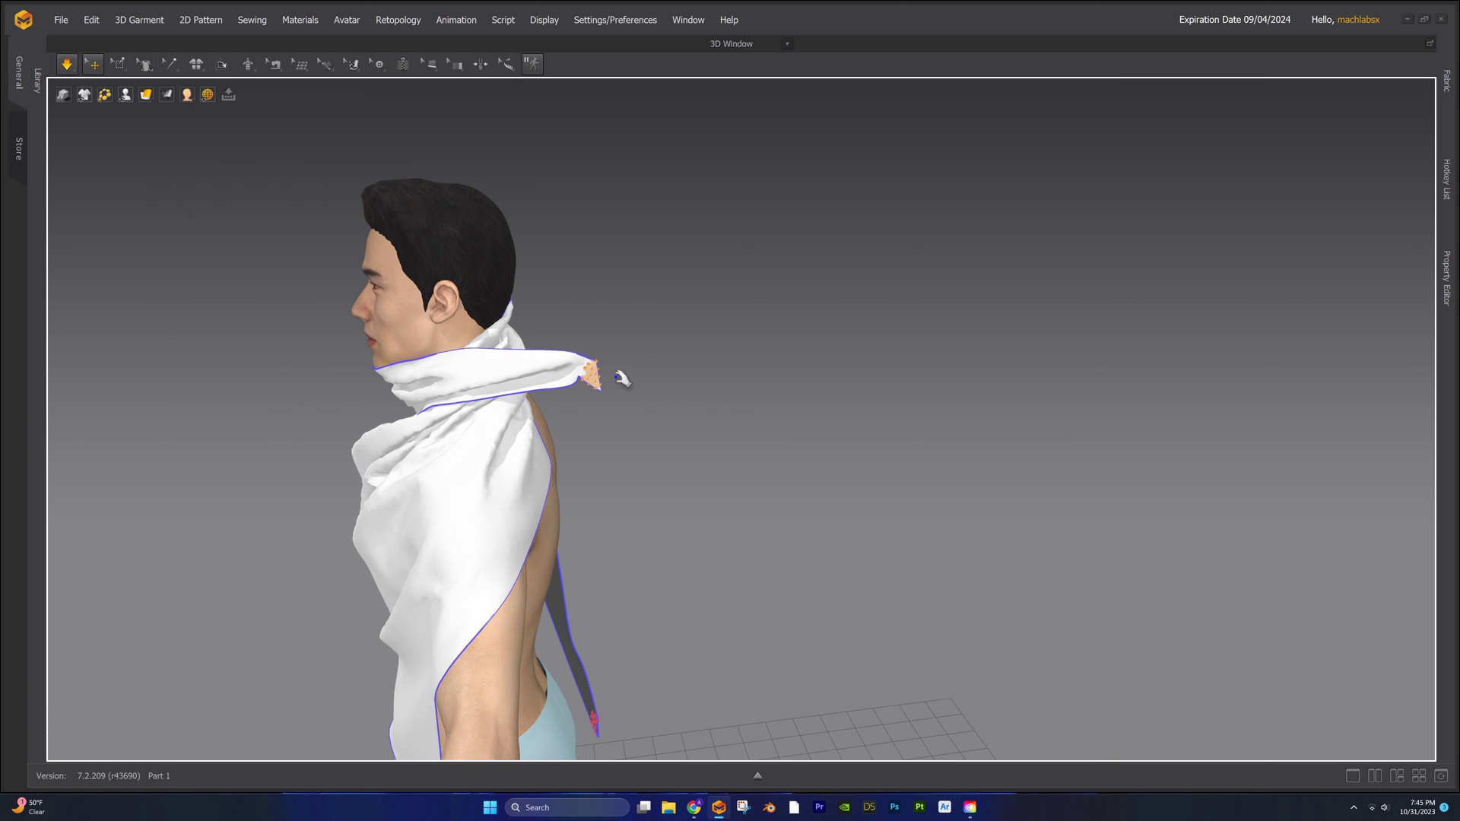
# - Adjust the fabric wrapped around the front and right side of the neck
pyautogui.moveTo(616, 378); pyautogui.dragTo(714, 427, button='middle')
pyautogui.scroll(4, 714, 426)
pyautogui.moveTo(358, 464); pyautogui.dragTo(525, 495, button='right')
pyautogui.scroll(-3, 525, 496)
pyautogui.click(760, 526)
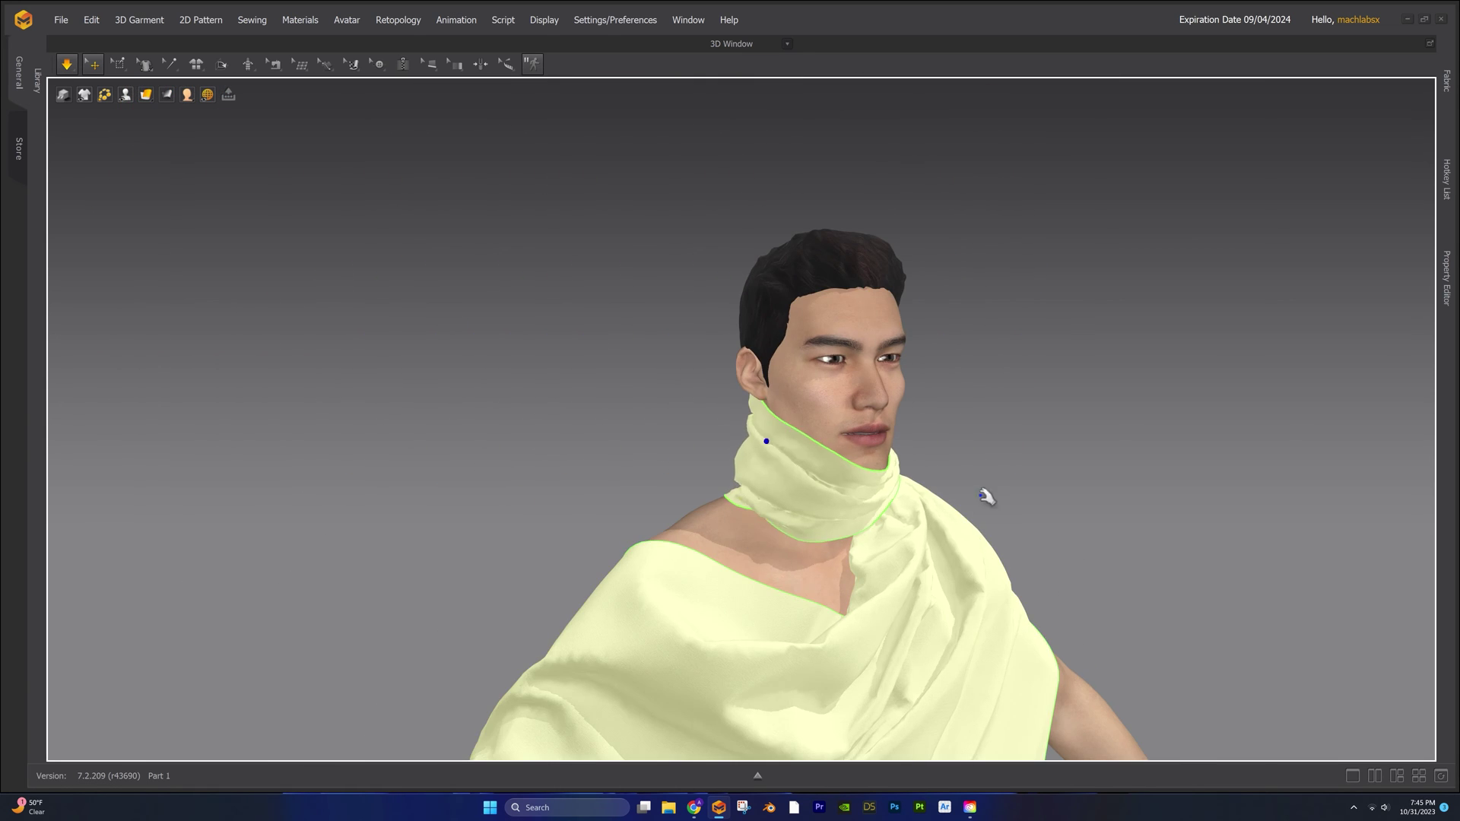
# - Replace the pins on the neck wrap with a pin at the tip of the corner behind the avatar's left side
pyautogui.moveTo(981, 496); pyautogui.dragTo(786, 443, button='right')
pyautogui.scroll(3, 877, 501)
pyautogui.scroll(2, 786, 444)
pyautogui.moveTo(873, 432); pyautogui.dragTo(788, 408, button='right')
pyautogui.press('w')
pyautogui.click(747, 413)
pyautogui.press('Delete')
pyautogui.press('space')
pyautogui.press('space')
pyautogui.scroll(2, 684, 409)
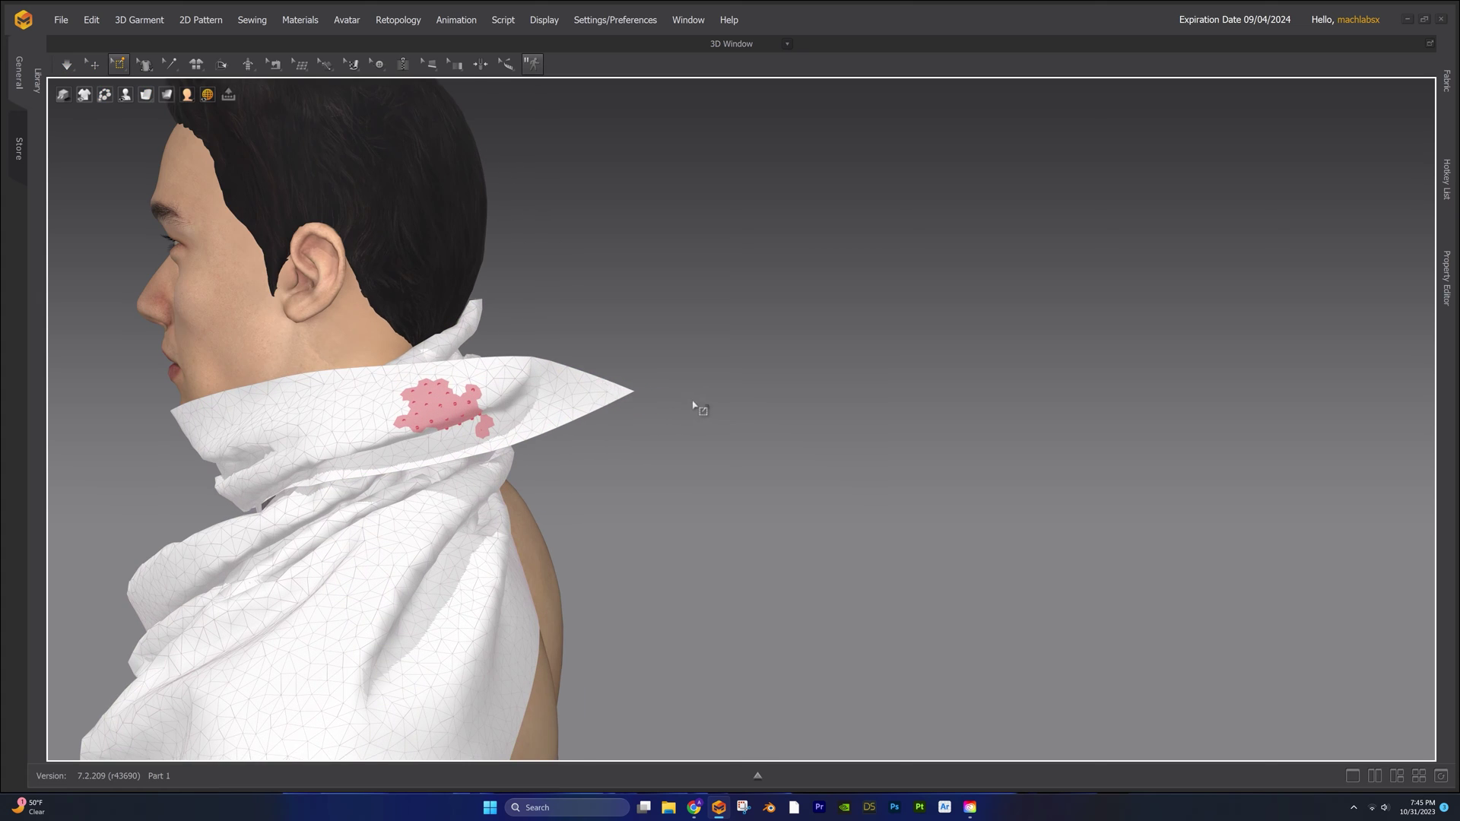
pyautogui.scroll(-4, 765, 426)
pyautogui.moveTo(766, 426); pyautogui.dragTo(764, 456, button='right')
pyautogui.click(720, 437)
pyautogui.press('space')
pyautogui.scroll(-1, 841, 464)
pyautogui.scroll(-3, 765, 456)
pyautogui.press('space')
# - Pull the second pinned corner across the back and over the avatar's left shoulder to the front of the chest
pyautogui.moveTo(777, 745); pyautogui.dragTo(743, 601, button='middle')
pyautogui.moveTo(685, 449)
pyautogui.mouseDown(button='right')
pyautogui.moveTo(756, 414)
pyautogui.moveTo(683, 453)
pyautogui.moveTo(586, 433)
pyautogui.moveTo(669, 433)
pyautogui.mouseUp(button='right')
pyautogui.click(756, 413)
pyautogui.scroll(2, 586, 433)
pyautogui.scroll(-2, 608, 434)
pyautogui.moveTo(449, 486); pyautogui.dragTo(464, 447)
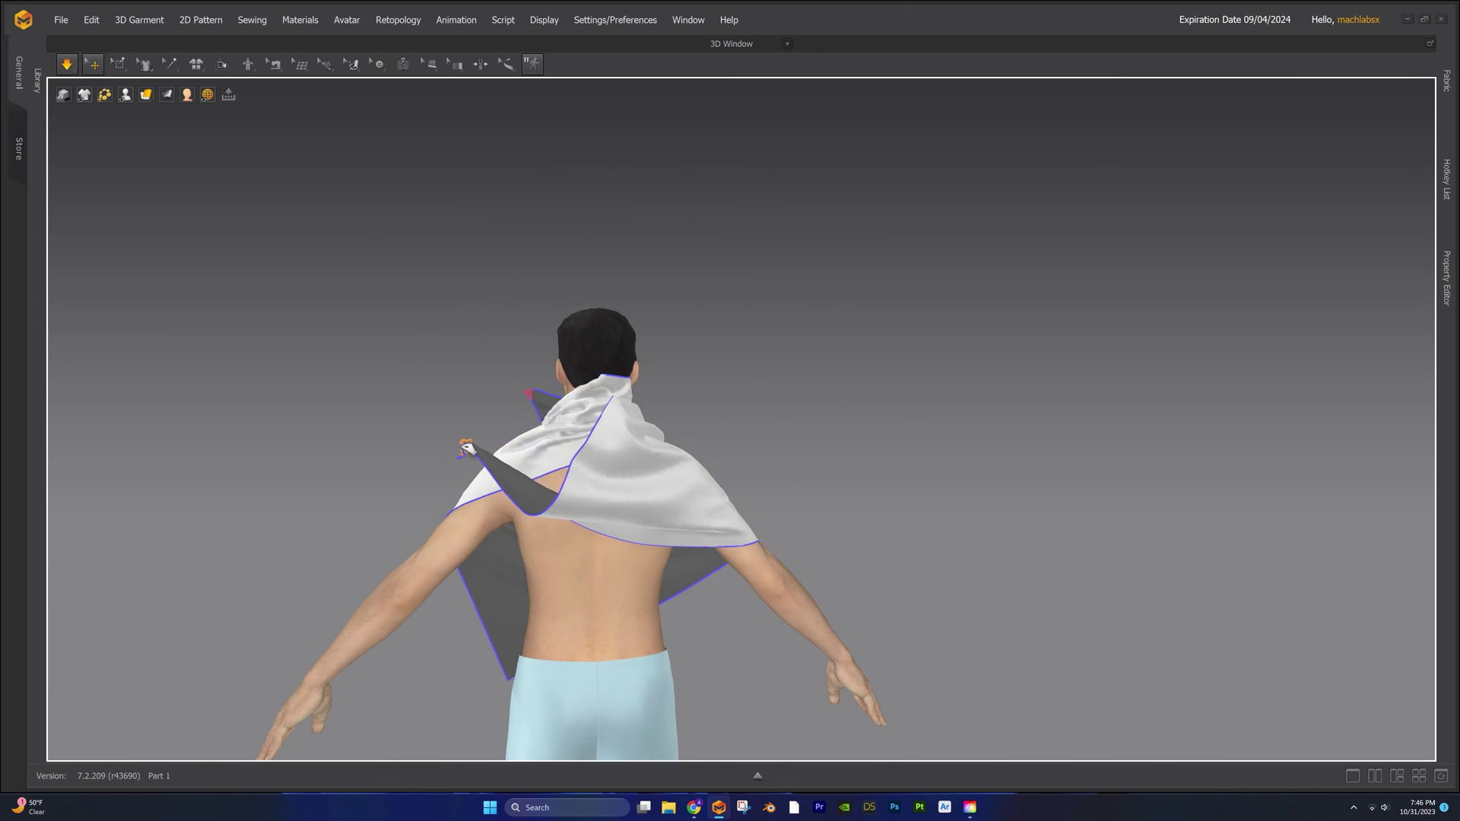
pyautogui.moveTo(517, 334); pyautogui.dragTo(555, 327, button='right')
pyautogui.moveTo(536, 399); pyautogui.dragTo(553, 399)
pyautogui.moveTo(553, 398); pyautogui.dragTo(900, 424, button='right')
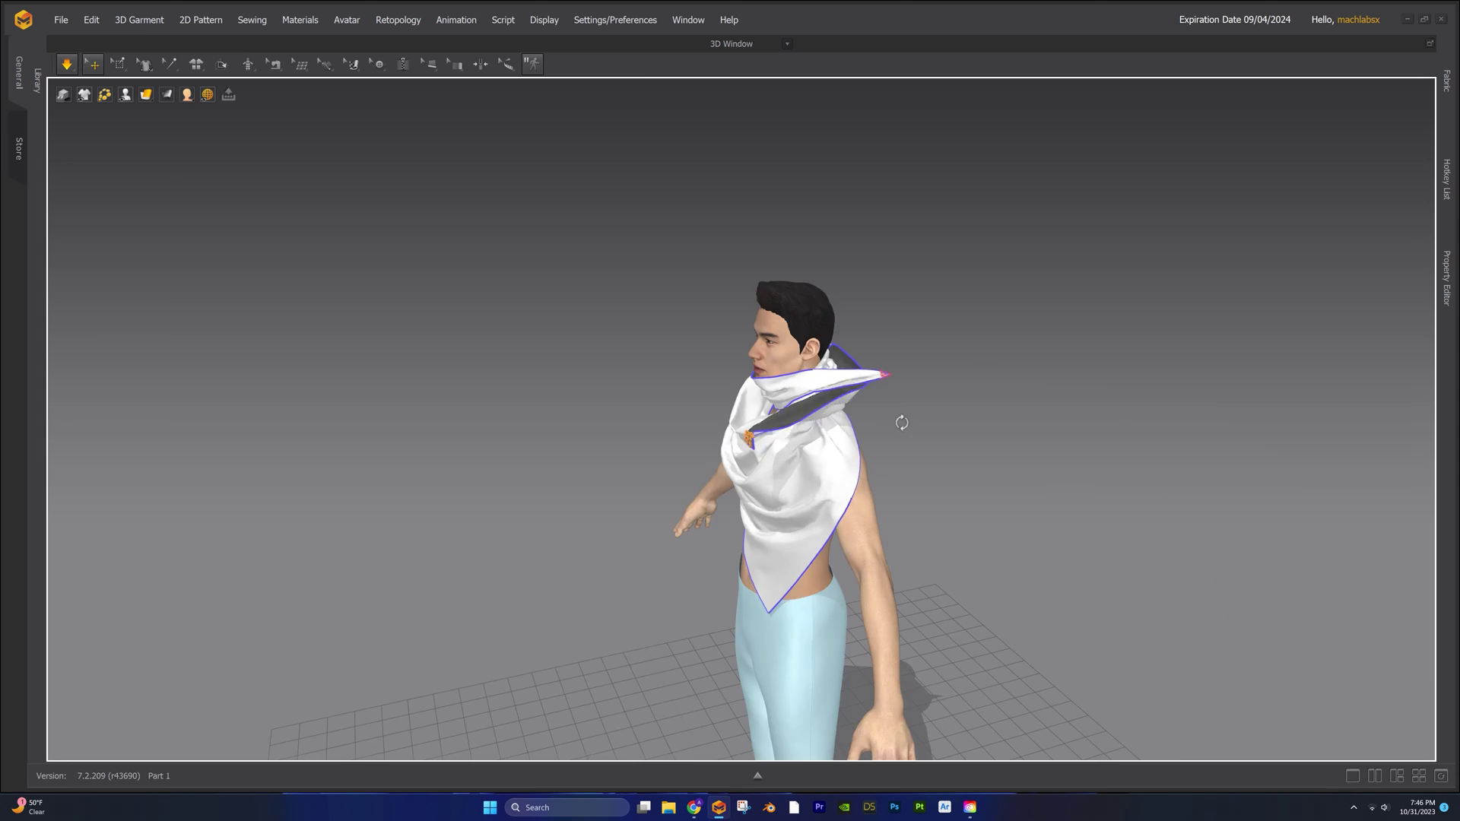
# - Wrap the second corner across the front of the neck to the avatar's right side, pausing the simulation between moves
pyautogui.scroll(3, 900, 423)
pyautogui.moveTo(951, 494); pyautogui.dragTo(905, 486, button='right')
pyautogui.scroll(-1, 916, 502)
pyautogui.press('space')
pyautogui.moveTo(963, 486); pyautogui.dragTo(923, 501)
pyautogui.press('space')
pyautogui.scroll(-3, 822, 447)
pyautogui.moveTo(924, 502); pyautogui.dragTo(1001, 410, button='right')
pyautogui.scroll(4, 1011, 447)
pyautogui.press('space')
pyautogui.moveTo(972, 393); pyautogui.dragTo(928, 417)
pyautogui.press('space')
pyautogui.moveTo(942, 441); pyautogui.dragTo(1011, 487, button='right')
# - Adjust the front neck folds and wrap the second corner around the right side toward the back of the neck
pyautogui.click(920, 587)
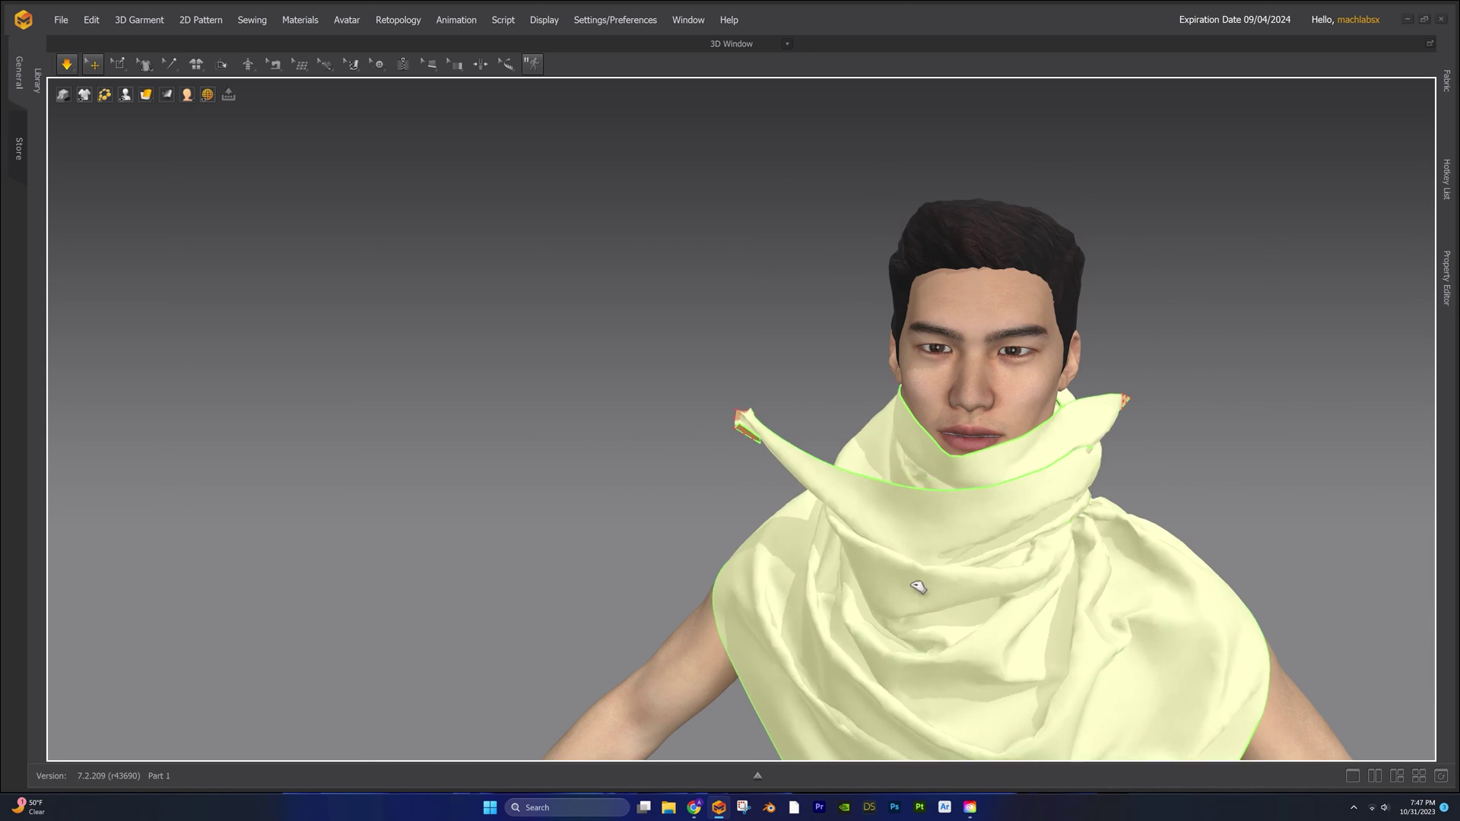
pyautogui.moveTo(920, 586); pyautogui.dragTo(1103, 532, button='right')
pyautogui.scroll(-2, 919, 532)
pyautogui.click(782, 463)
pyautogui.moveTo(782, 463); pyautogui.dragTo(844, 437, button='right')
pyautogui.scroll(2, 782, 426)
pyautogui.moveTo(764, 396)
pyautogui.mouseDown(button='right')
pyautogui.moveTo(609, 489)
pyautogui.moveTo(629, 596)
pyautogui.moveTo(714, 399)
pyautogui.moveTo(643, 463)
pyautogui.moveTo(479, 489)
pyautogui.moveTo(805, 462)
pyautogui.moveTo(773, 414)
pyautogui.mouseUp(button='right')
pyautogui.click(609, 489)
pyautogui.scroll(-3, 629, 597)
pyautogui.scroll(2, 643, 463)
pyautogui.click(642, 462)
pyautogui.scroll(3, 773, 413)
pyautogui.moveTo(773, 414); pyautogui.dragTo(913, 426)
pyautogui.scroll(-2, 831, 411)
# - Remove the remaining pins from the wrapped corners with the simulation stopped and check the scarf from behind
pyautogui.press('w')
pyautogui.moveTo(913, 426); pyautogui.dragTo(704, 419, button='right')
pyautogui.scroll(-3, 837, 414)
pyautogui.moveTo(473, 424); pyautogui.dragTo(663, 412, button='right')
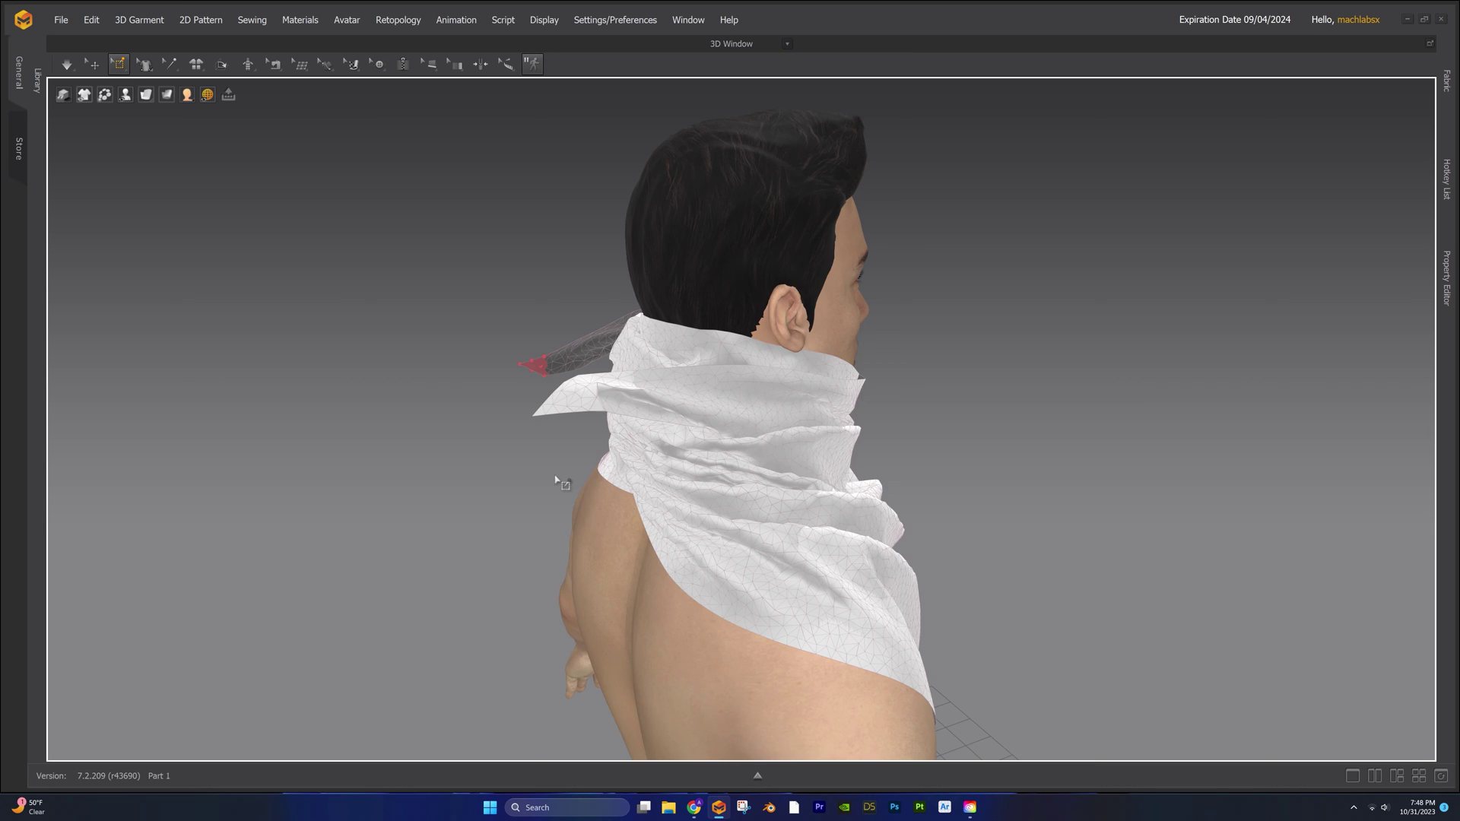
pyautogui.moveTo(556, 477); pyautogui.dragTo(365, 471, button='right')
pyautogui.scroll(2, 541, 484)
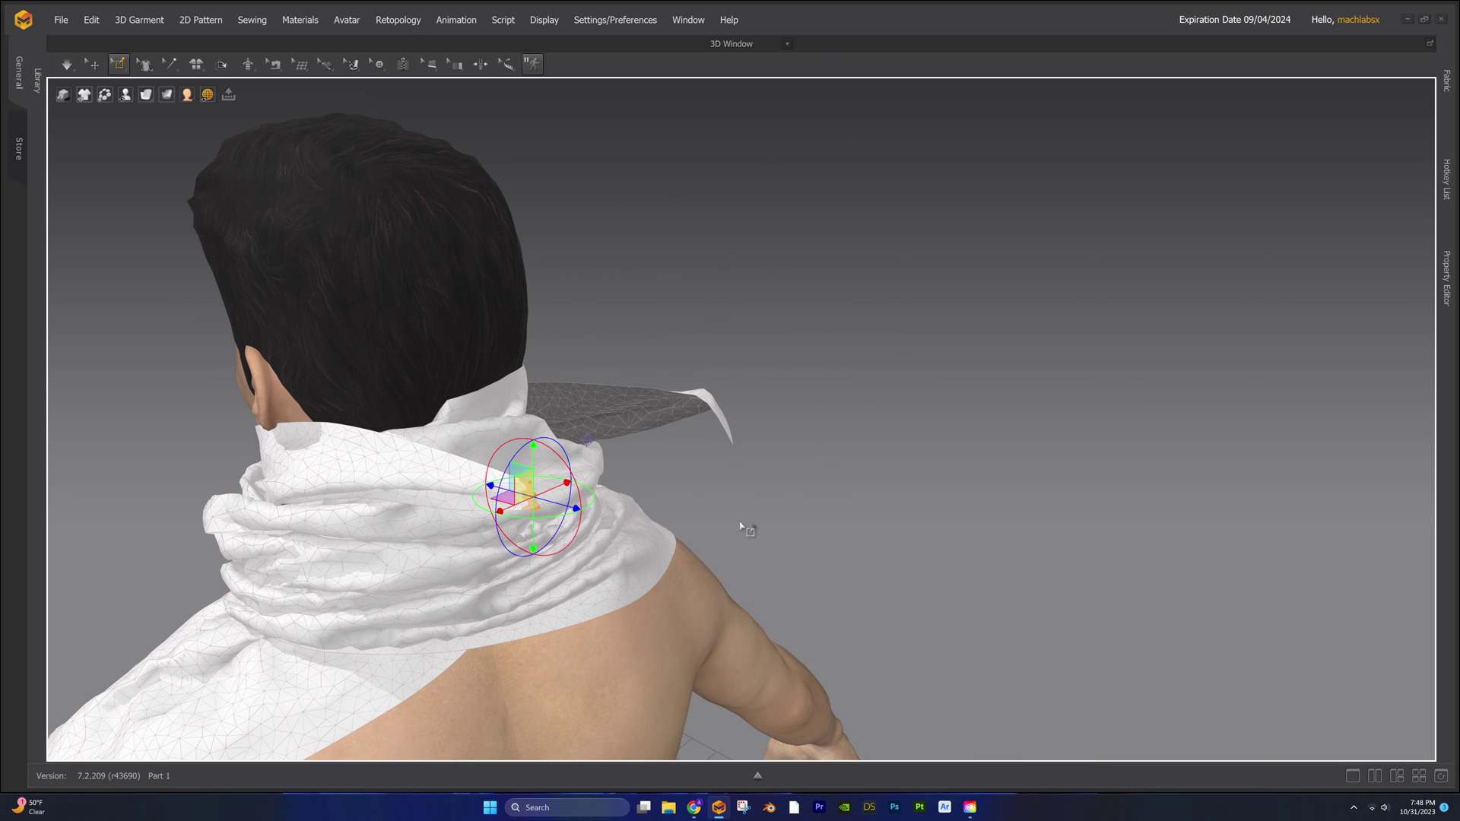
pyautogui.scroll(-3, 714, 512)
pyautogui.moveTo(714, 491); pyautogui.dragTo(784, 476, button='right')
pyautogui.moveTo(784, 476); pyautogui.dragTo(689, 397, button='middle')
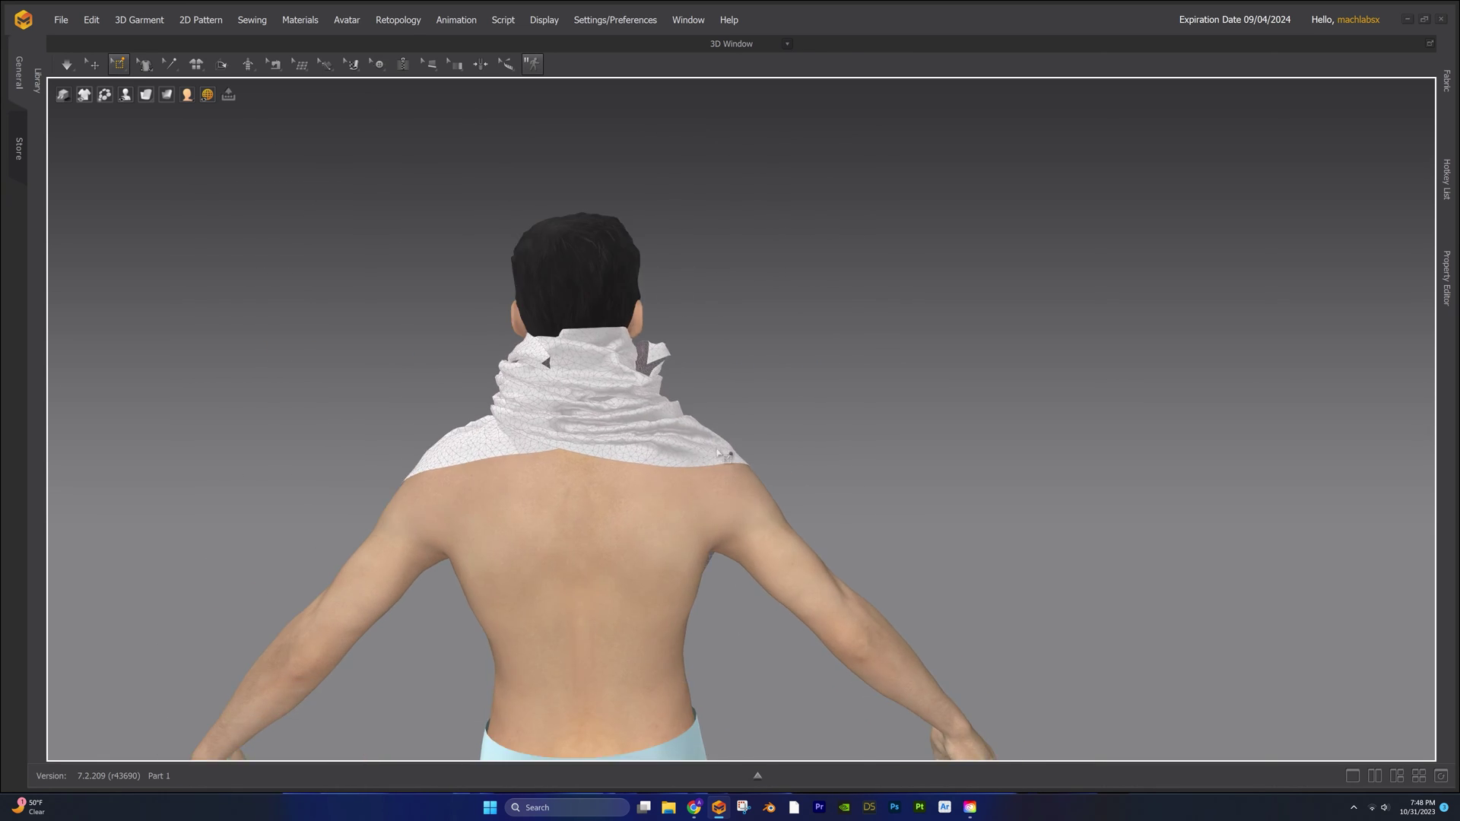
# - Show the 2D pattern view and enlarge it to fill the workspace, with Transform Pattern active and nothing selected
pyautogui.hotkey('alt', 'w')
pyautogui.moveTo(297, 537); pyautogui.dragTo(496, 506, button='middle')
pyautogui.scroll(1, 509, 489)
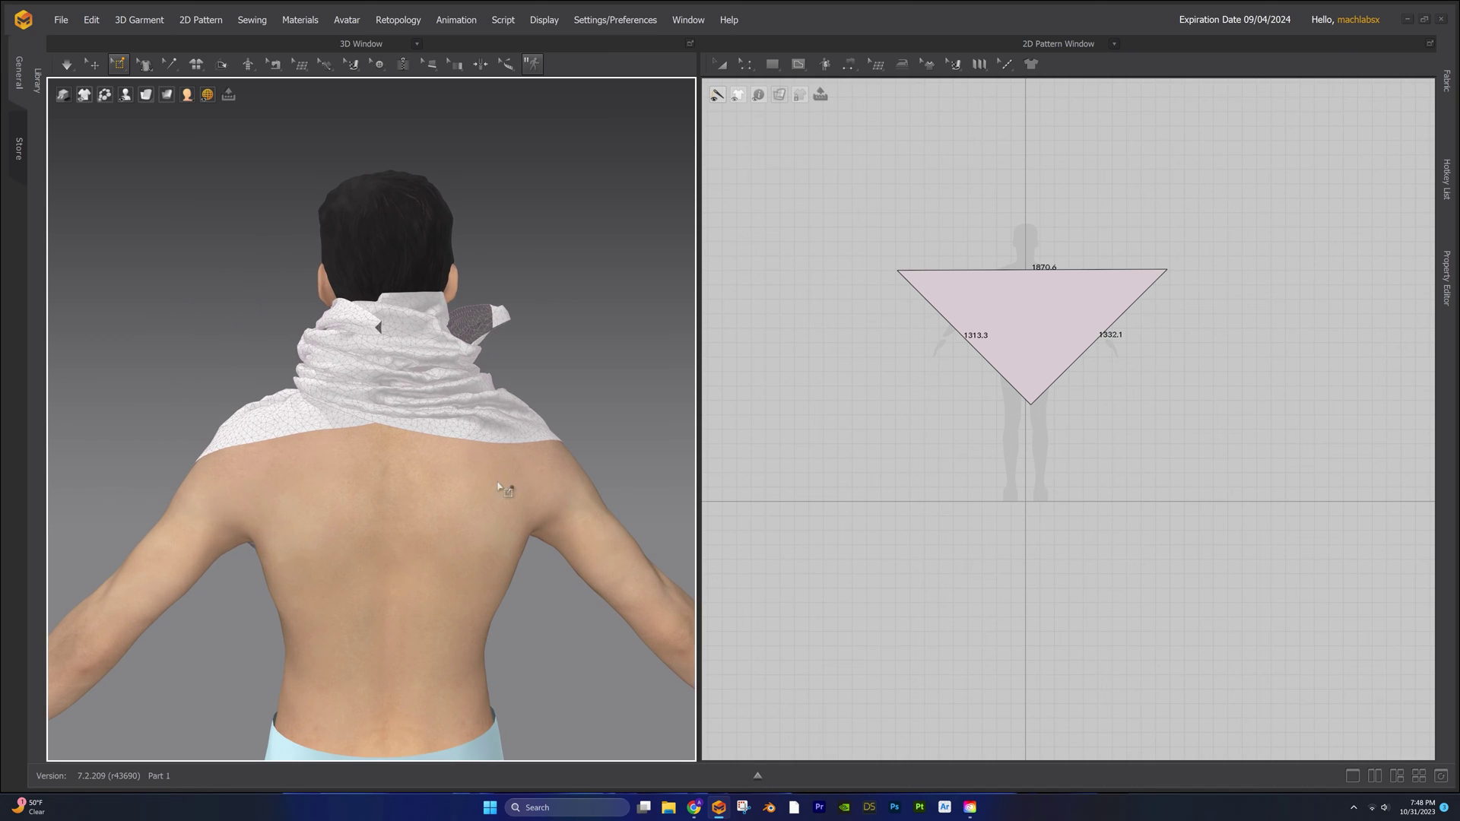
pyautogui.moveTo(537, 424); pyautogui.dragTo(483, 445, button='middle')
pyautogui.click(721, 64)
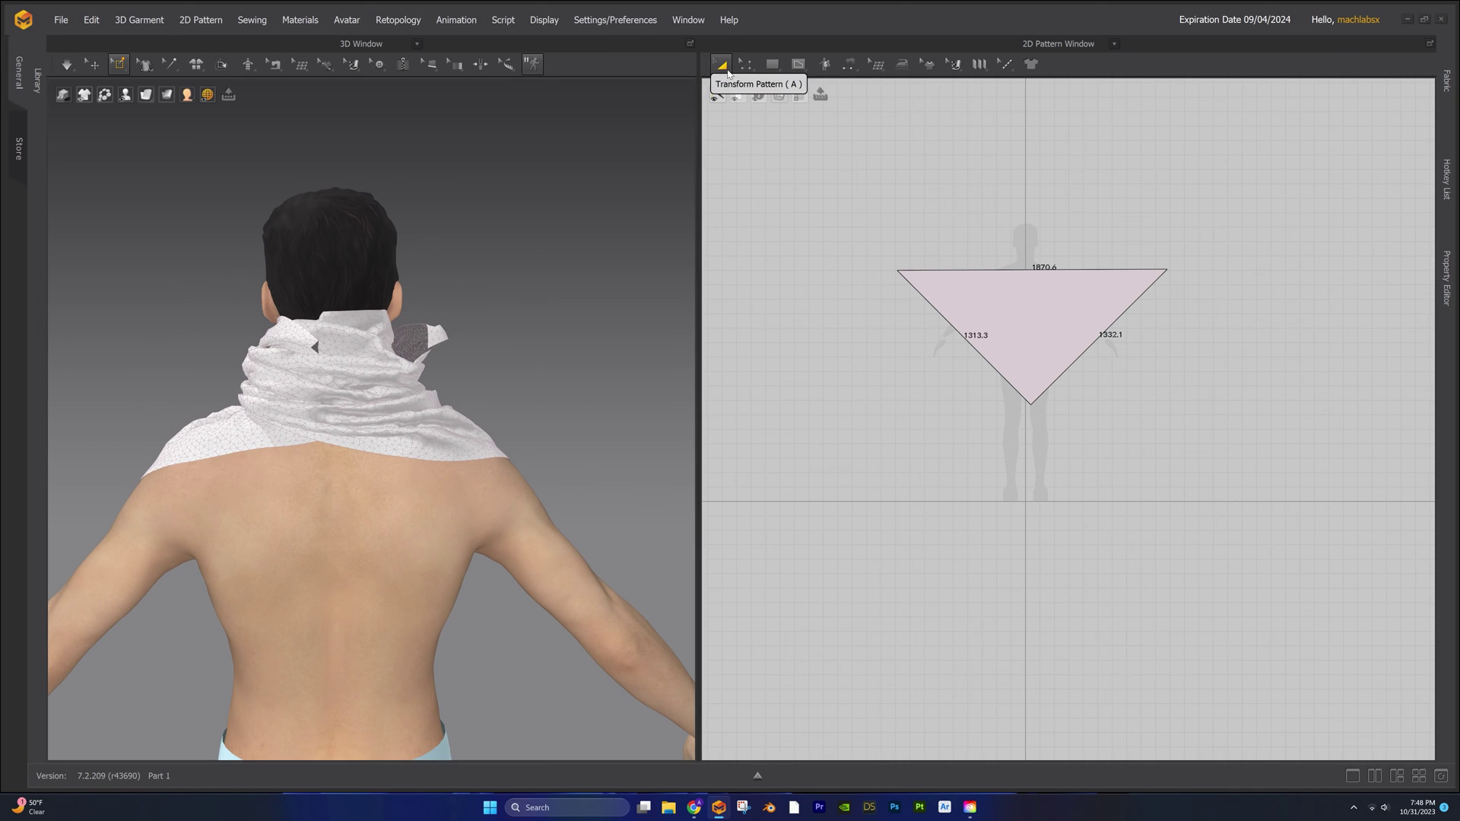
pyautogui.click(848, 202)
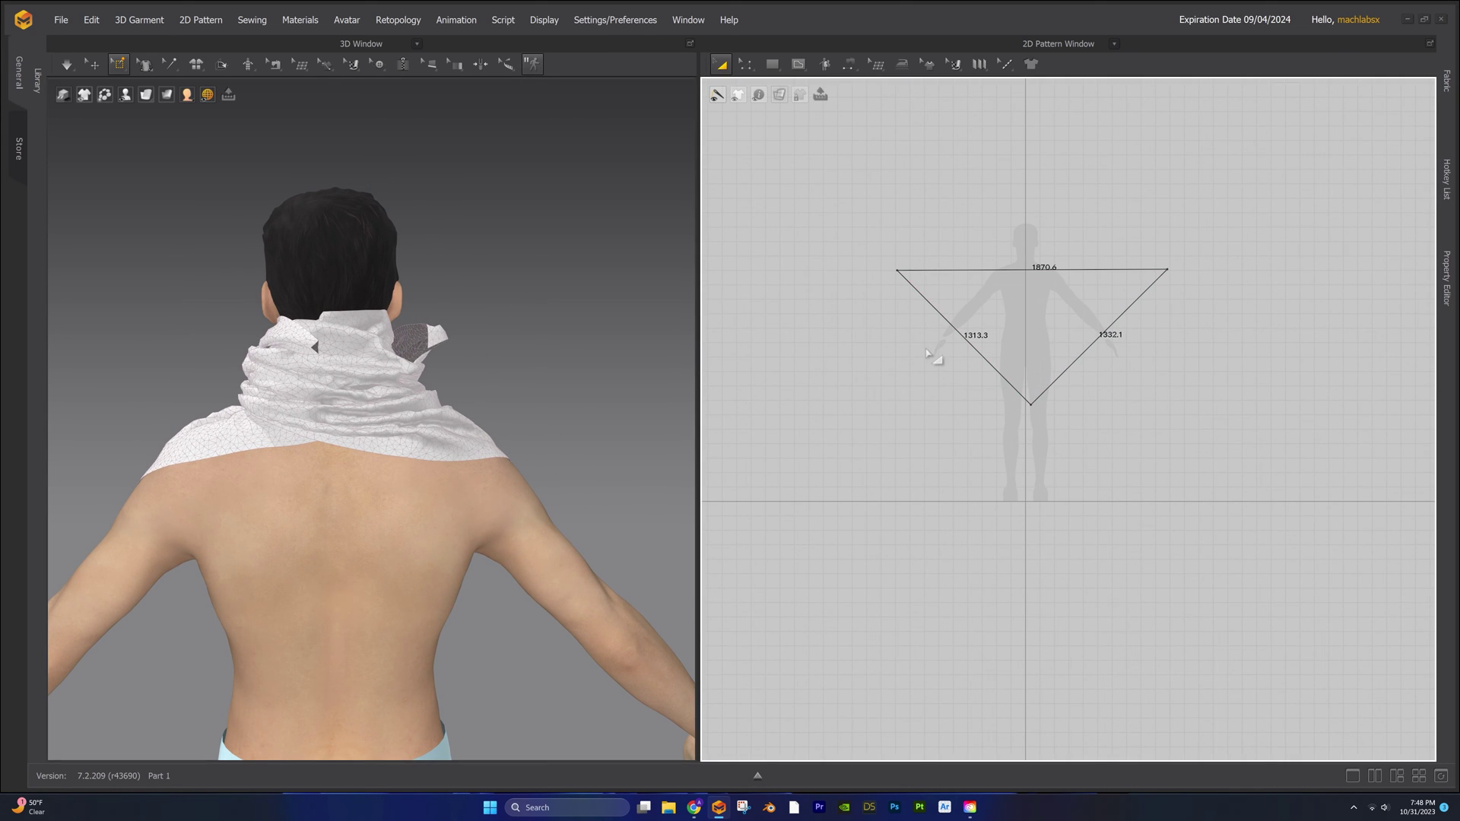
pyautogui.hotkey('alt', 'w')
# - Split the top edge and the slanted edge 50 mm from the triangle's upper-left corner
pyautogui.click(101, 69)
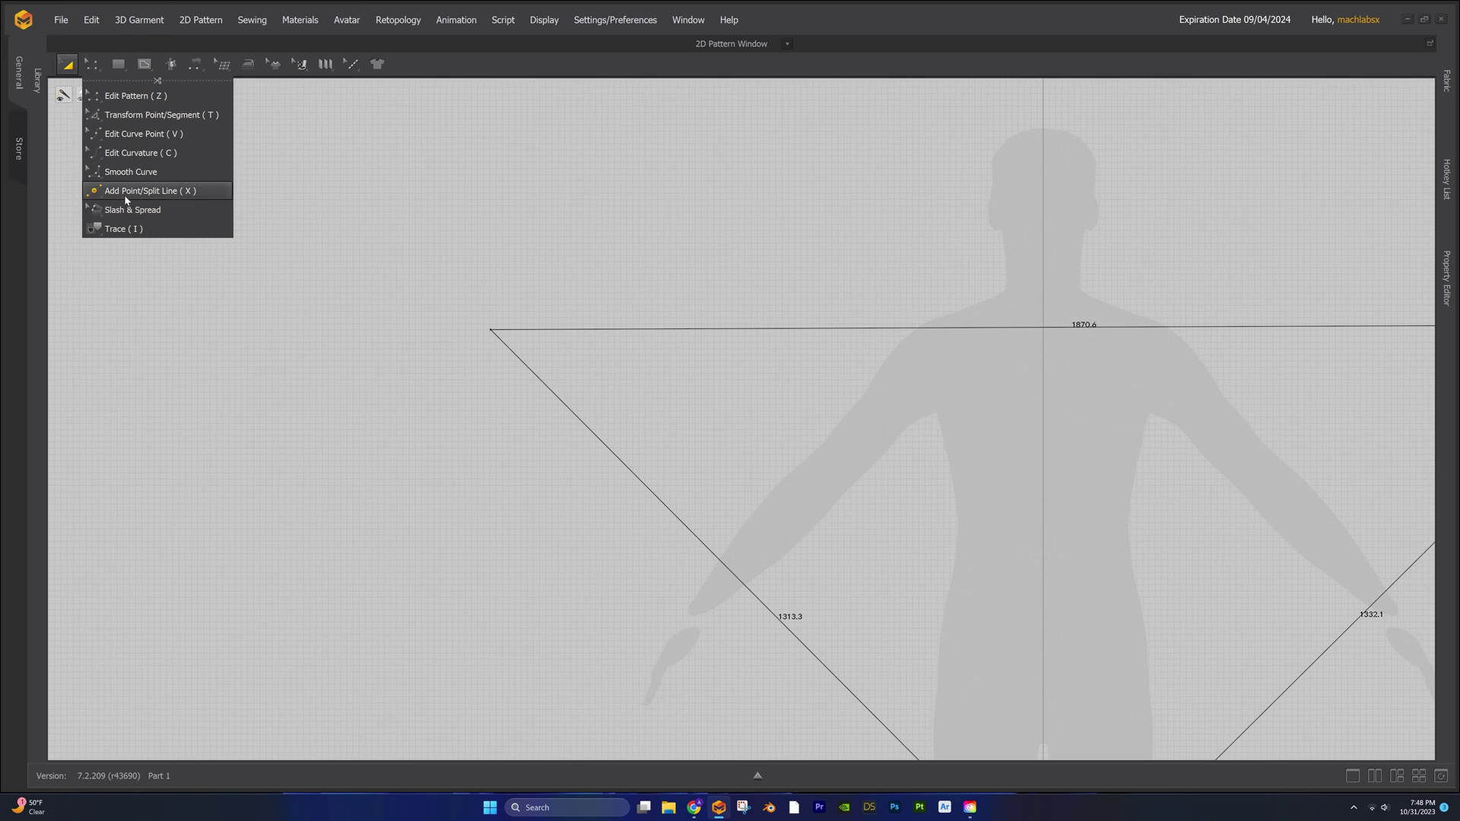
pyautogui.click(125, 194)
pyautogui.scroll(3, 715, 434)
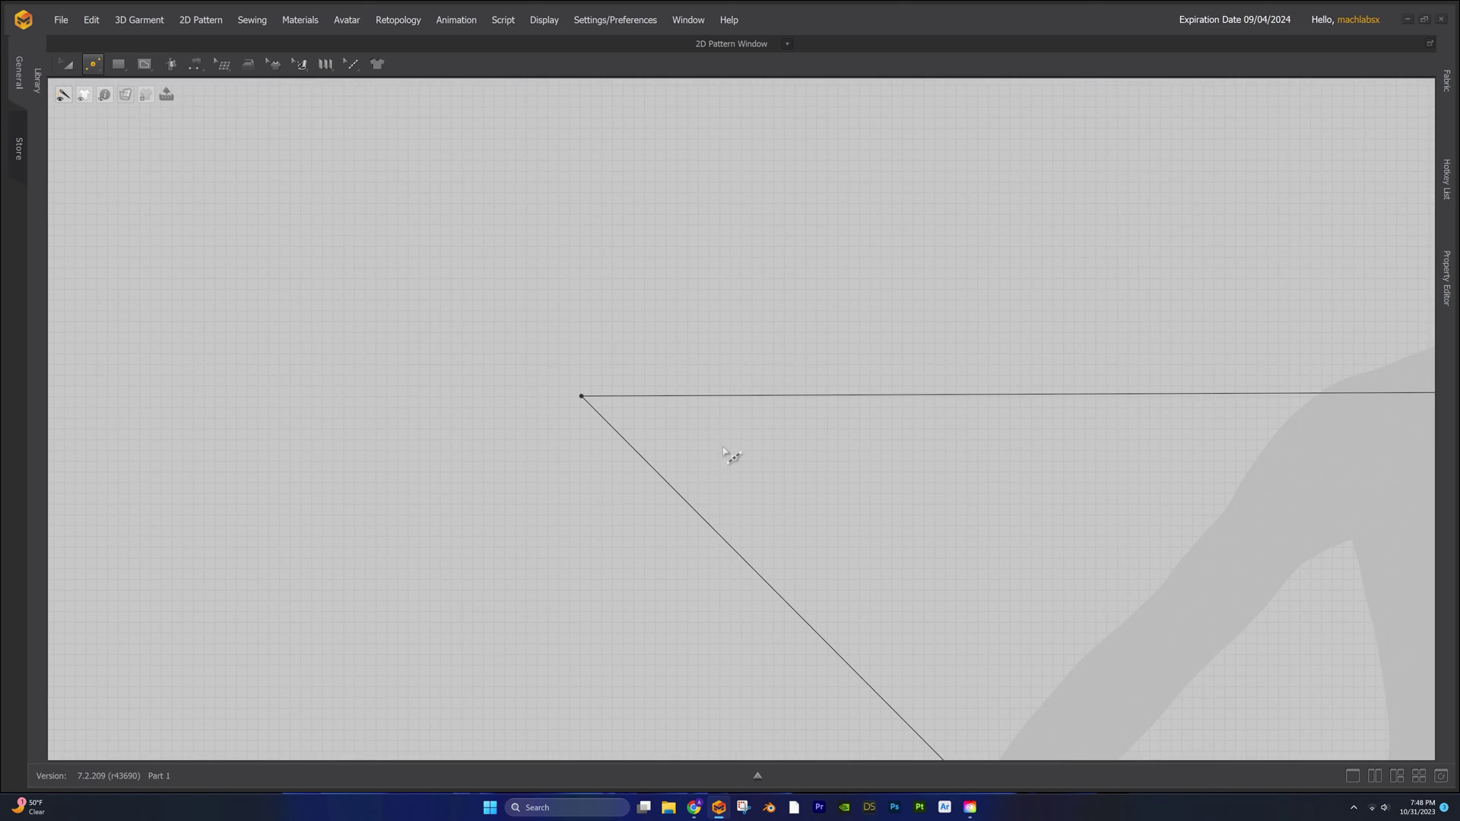
pyautogui.rightClick(717, 403)
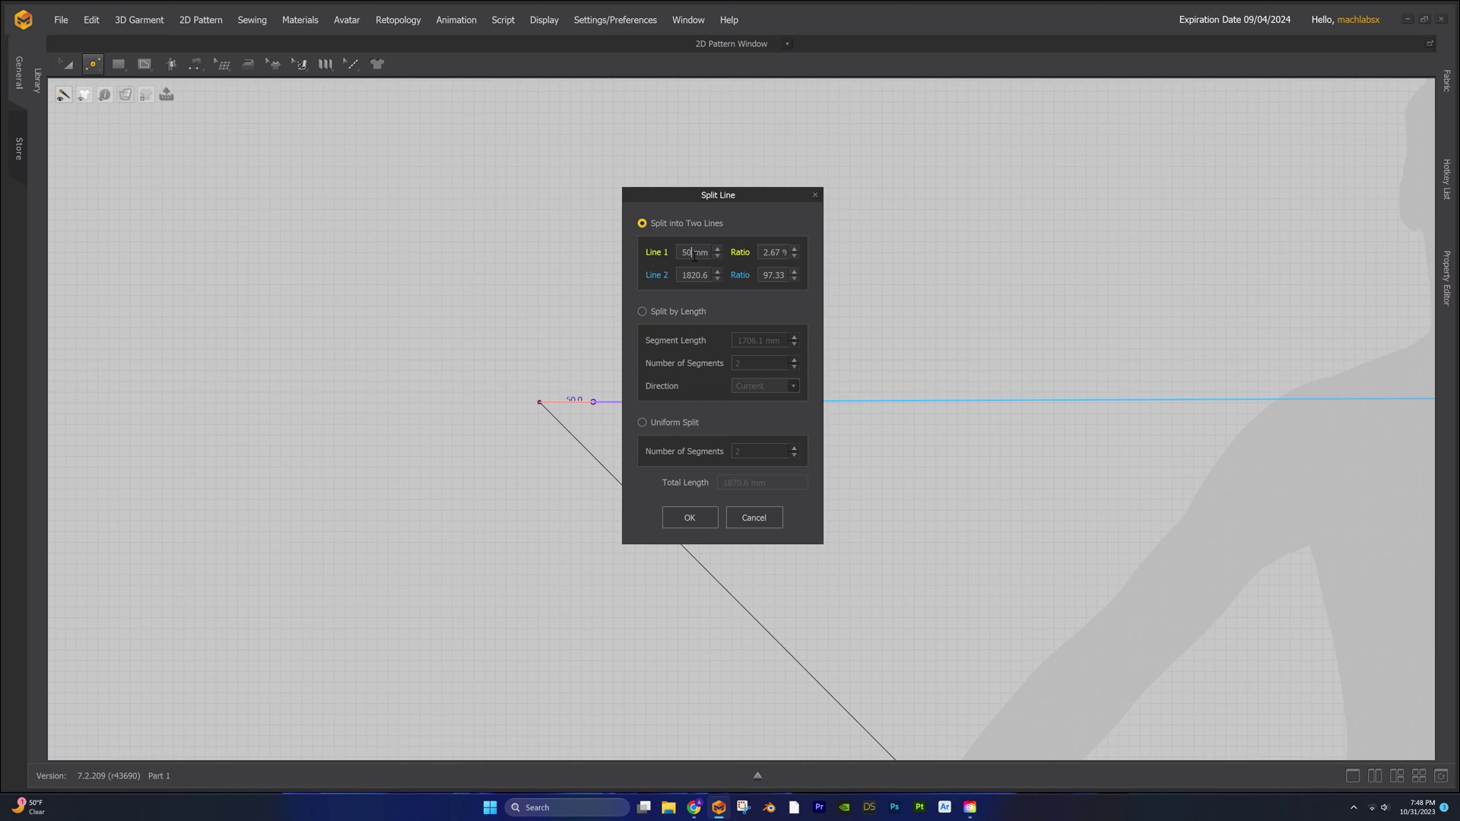
pyautogui.press('Return')
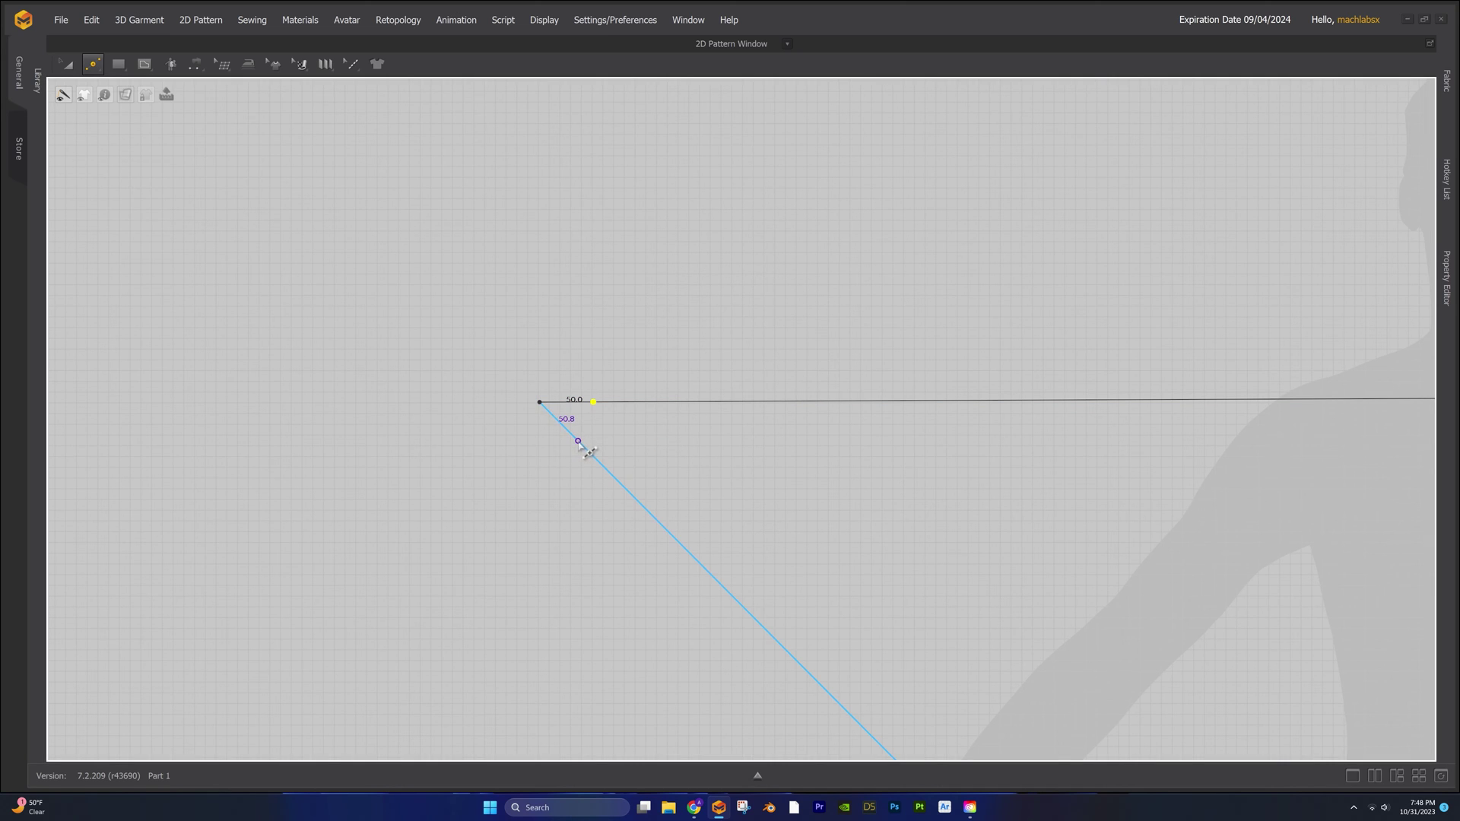
pyautogui.rightClick(579, 444)
pyautogui.write('50')
pyautogui.press('Return')
# - Delete the triangle's upper-left tip point with Edit Pattern to blunt the corner
pyautogui.click(92, 64)
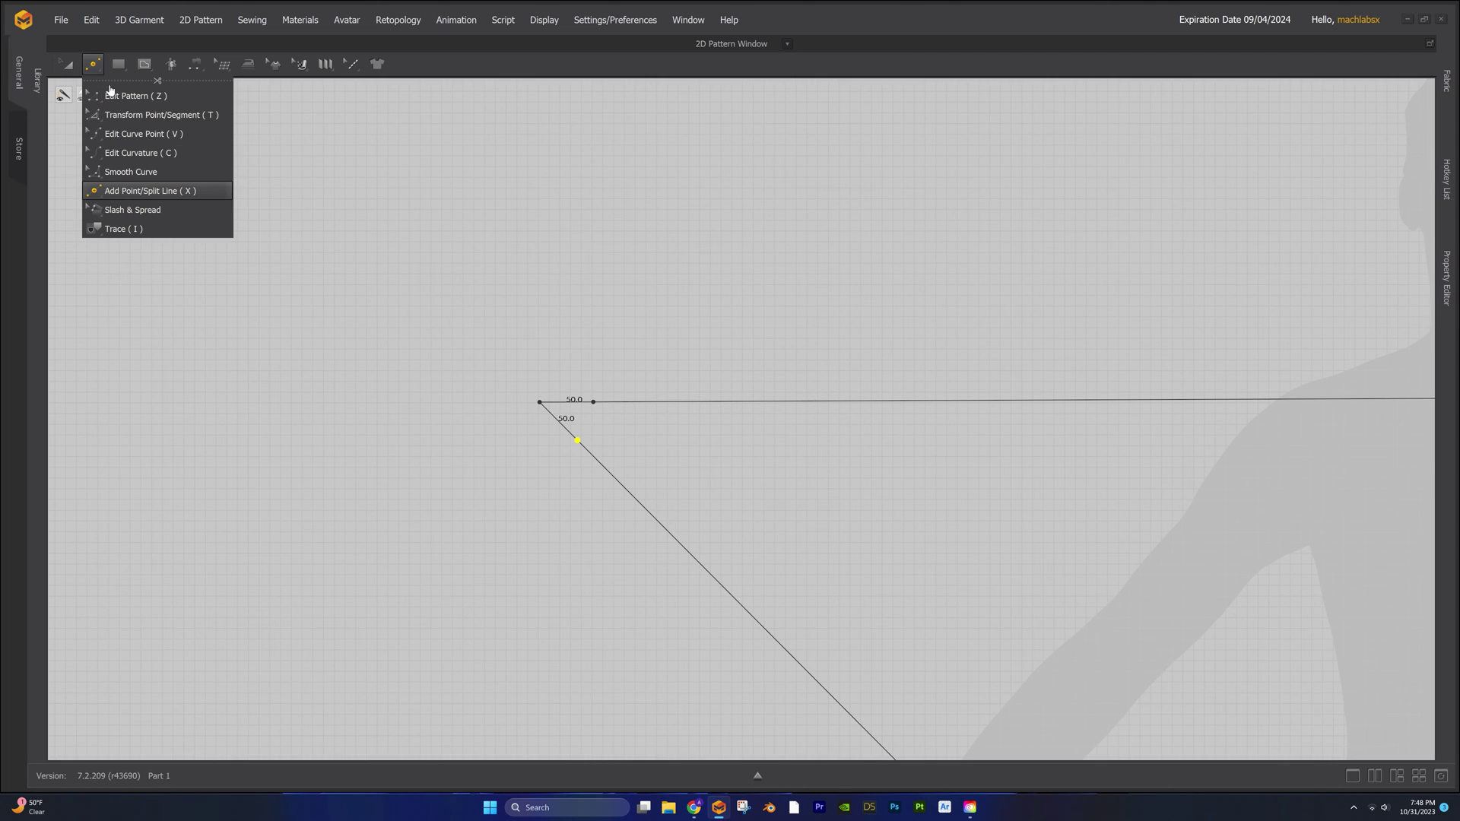
pyautogui.click(147, 100)
pyautogui.click(540, 403)
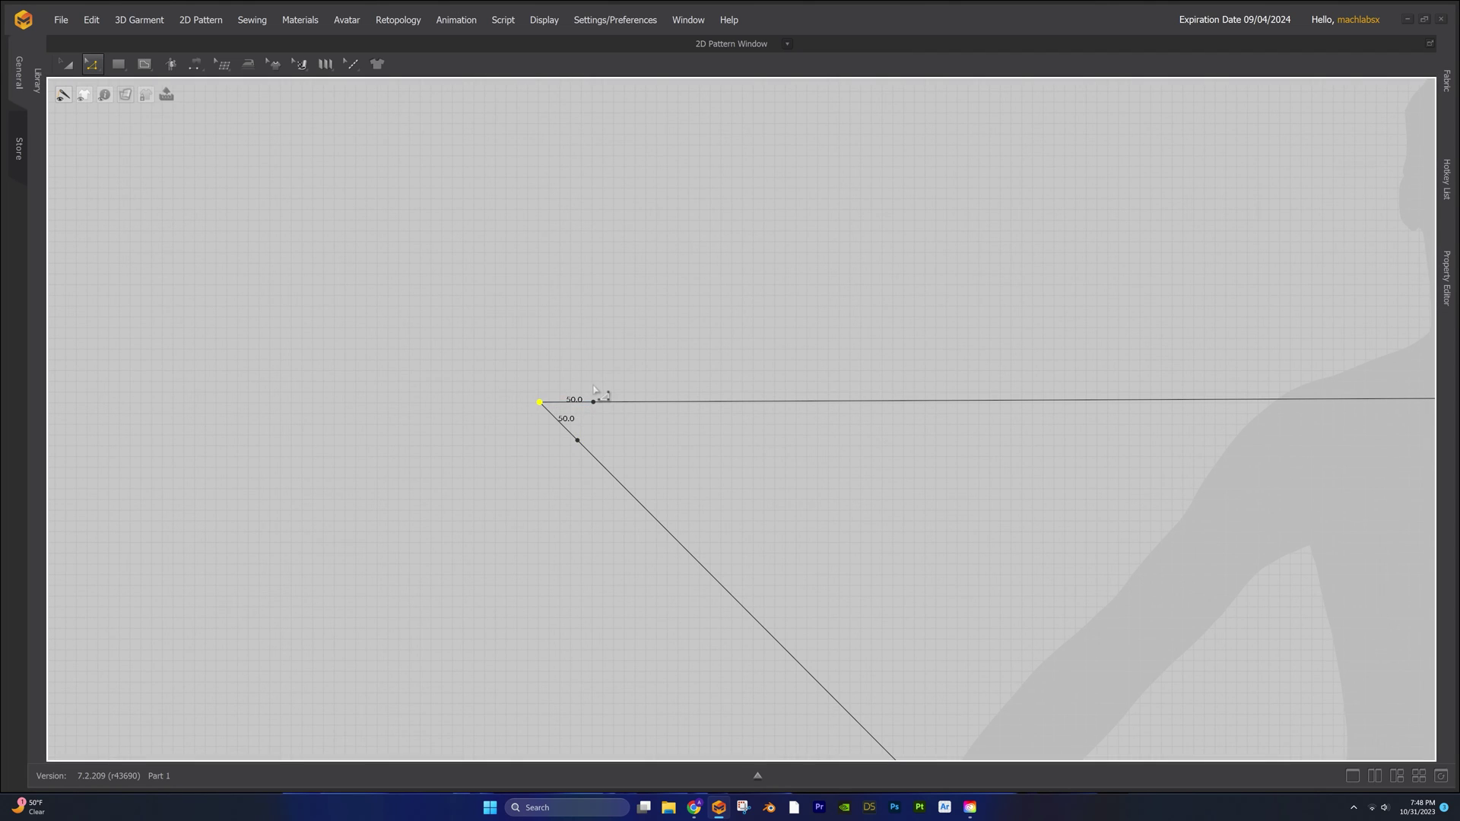
pyautogui.scroll(1, 614, 428)
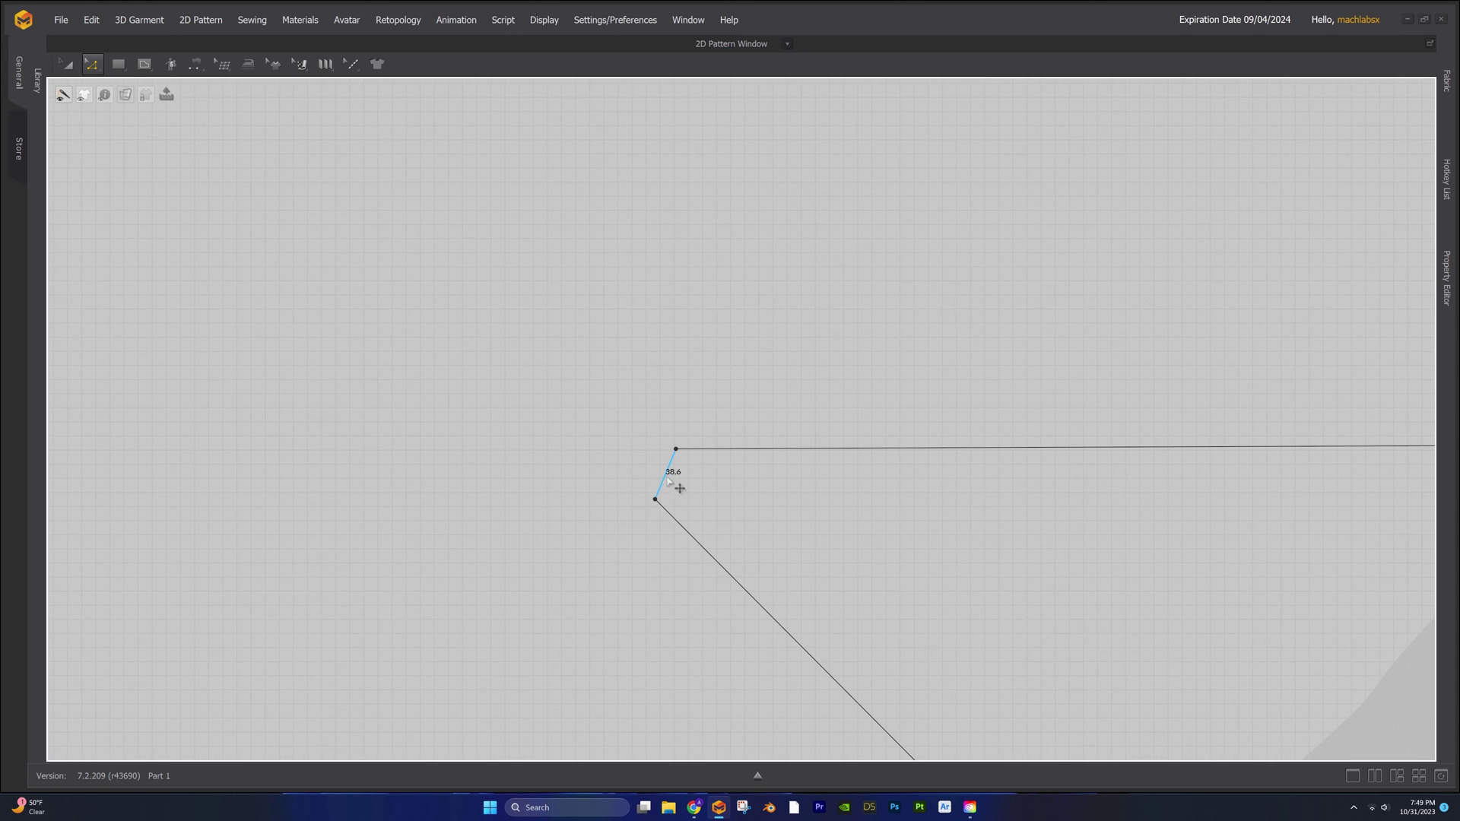
# - Split both edges 50 mm from the triangle's upper-right corner and delete the tip point to blunt it
pyautogui.scroll(-4, 968, 525)
pyautogui.moveTo(1121, 489); pyautogui.dragTo(639, 468, button='middle')
pyautogui.scroll(2, 817, 408)
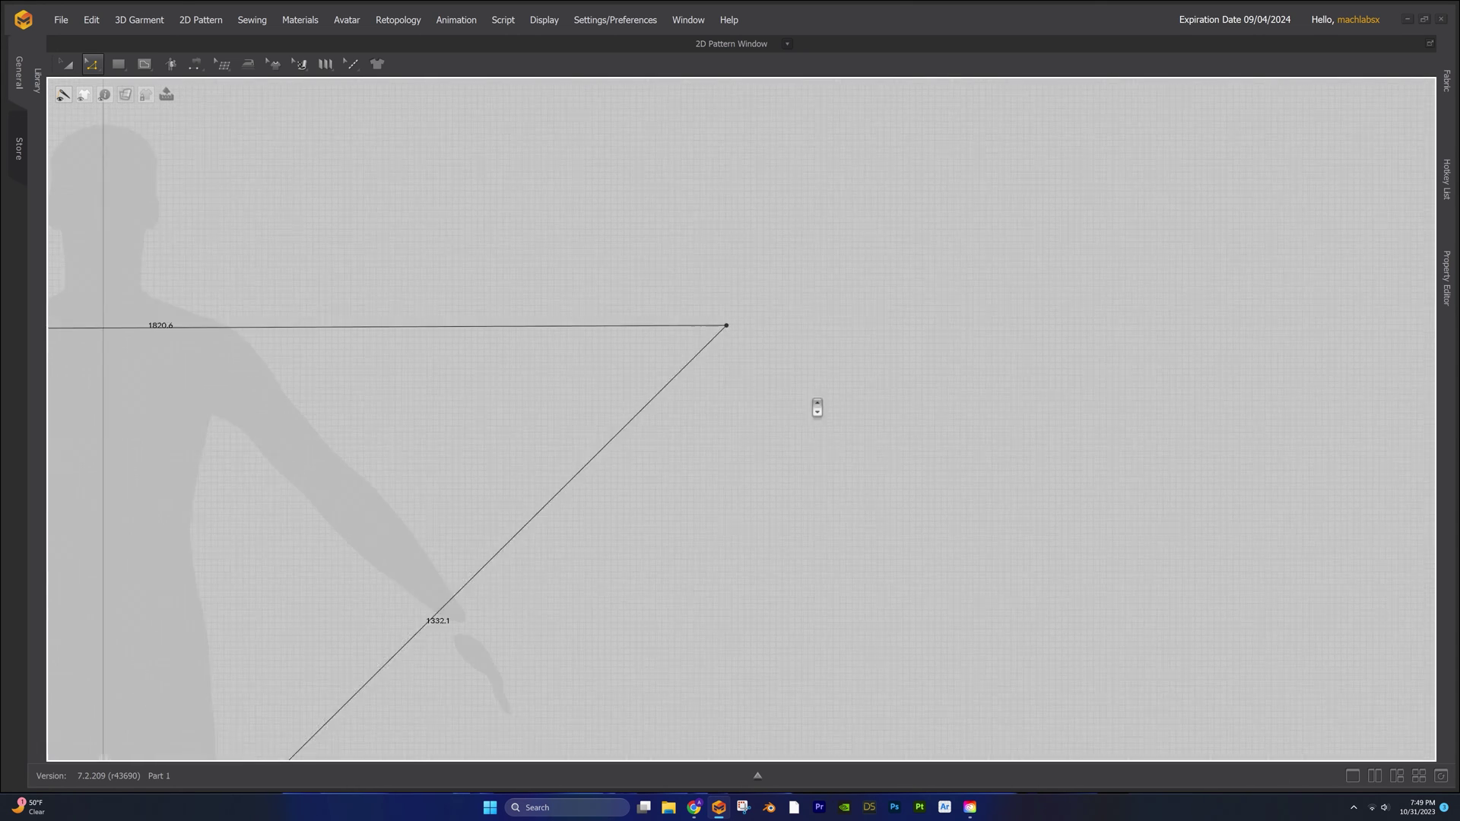
pyautogui.moveTo(817, 408); pyautogui.dragTo(921, 457, button='middle')
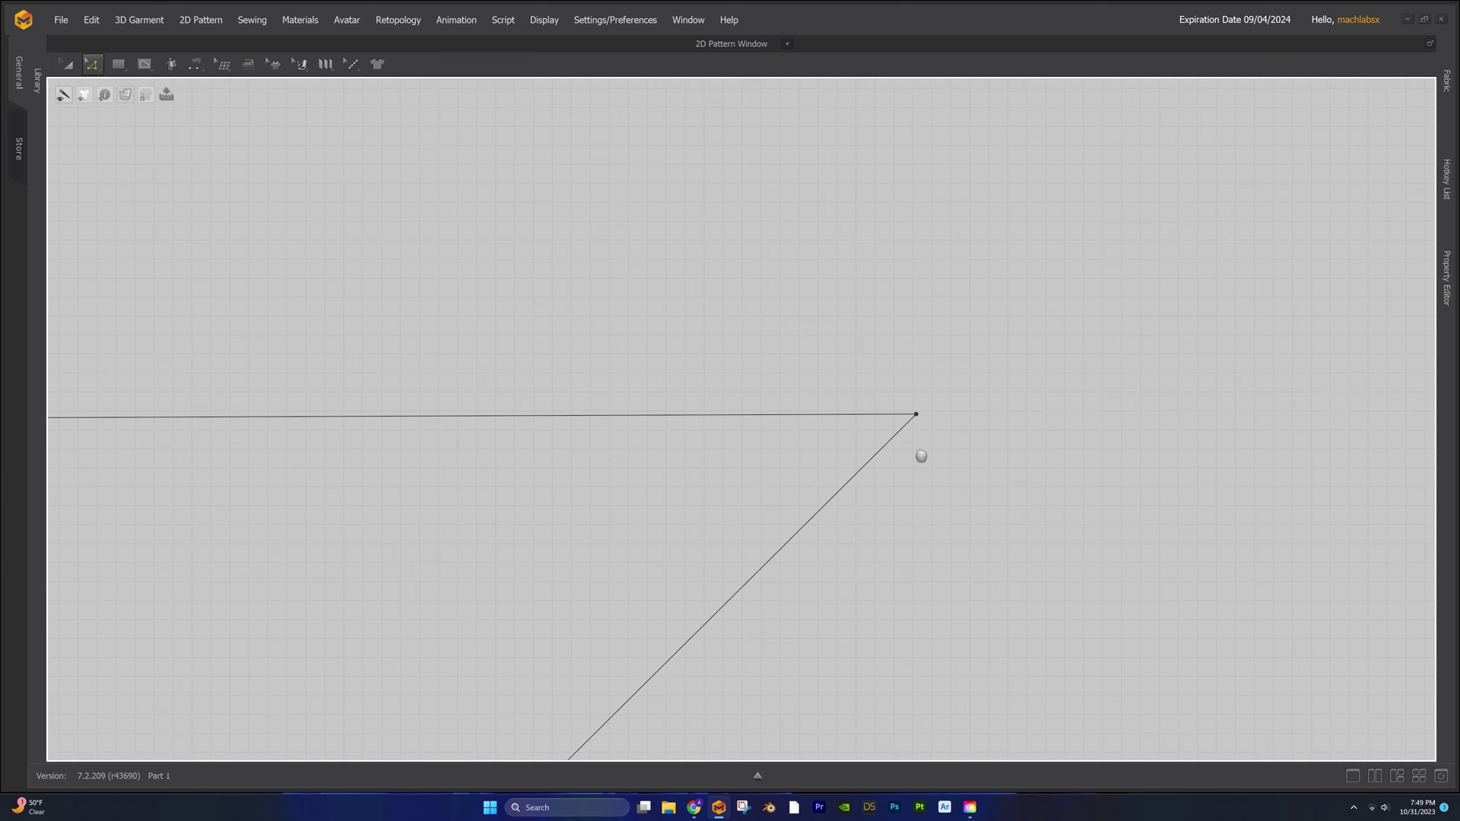
pyautogui.rightClick(815, 415)
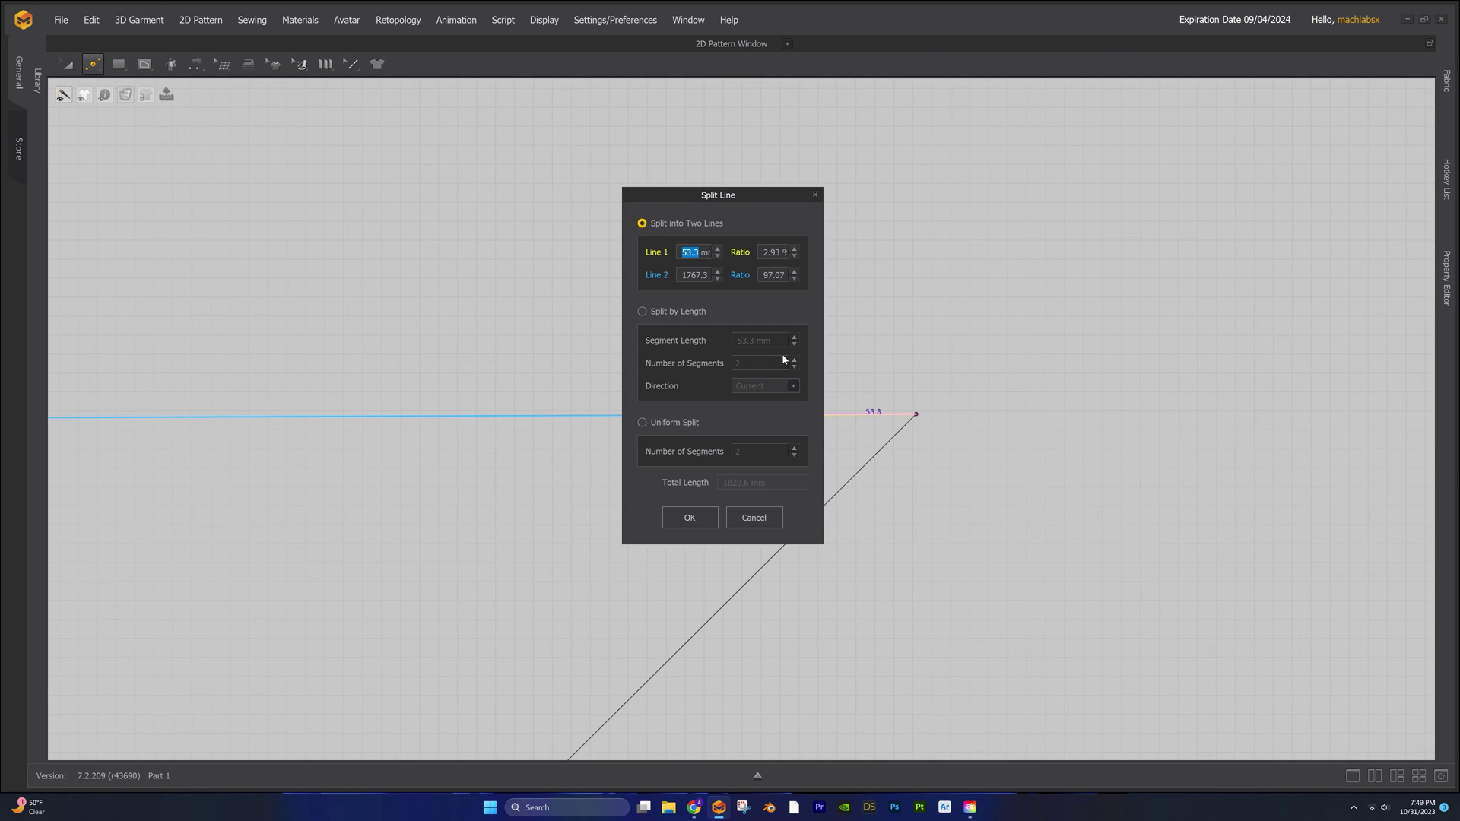
pyautogui.write('50')
pyautogui.press('Return')
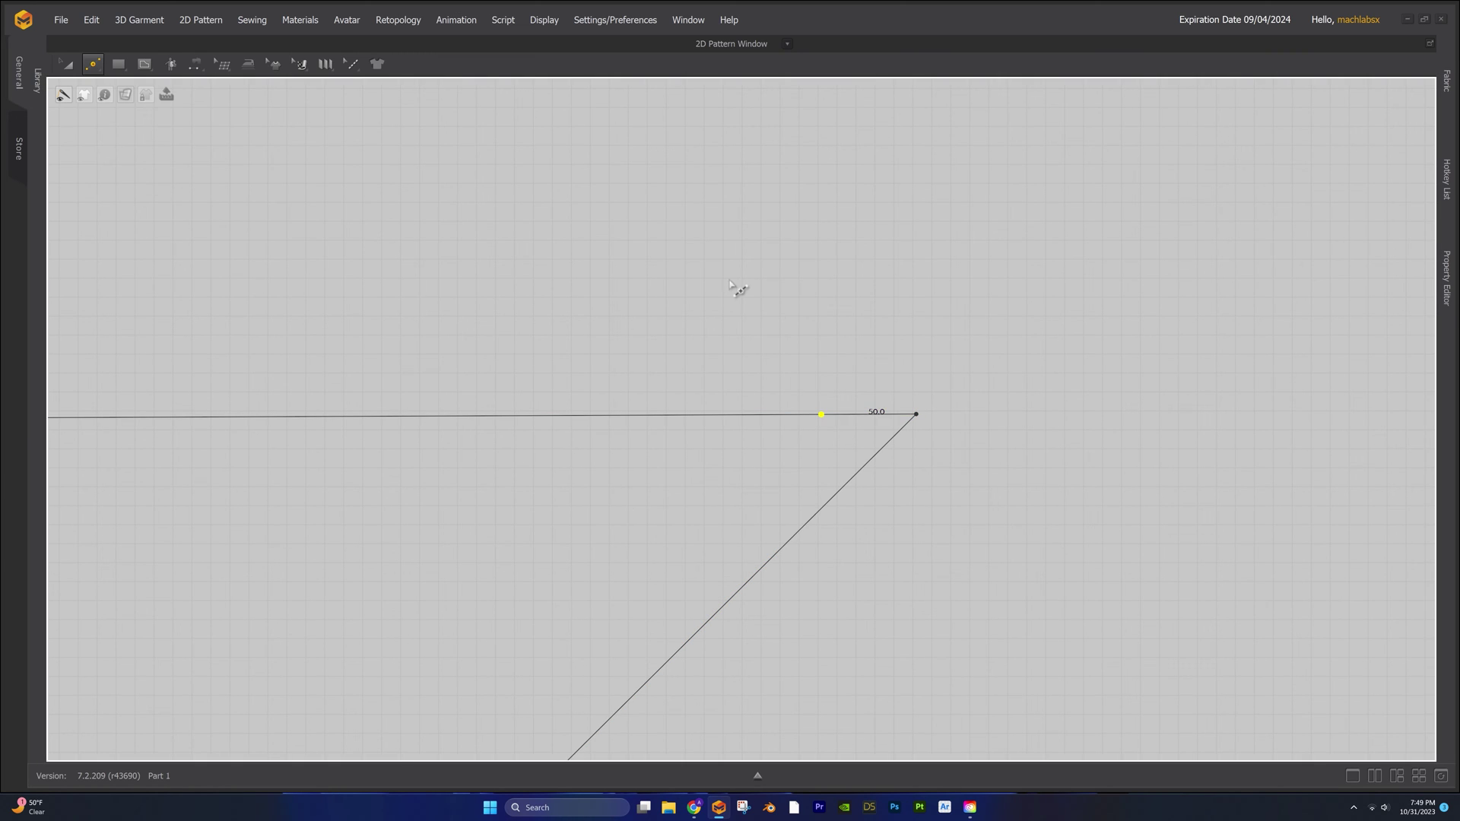
pyautogui.rightClick(850, 480)
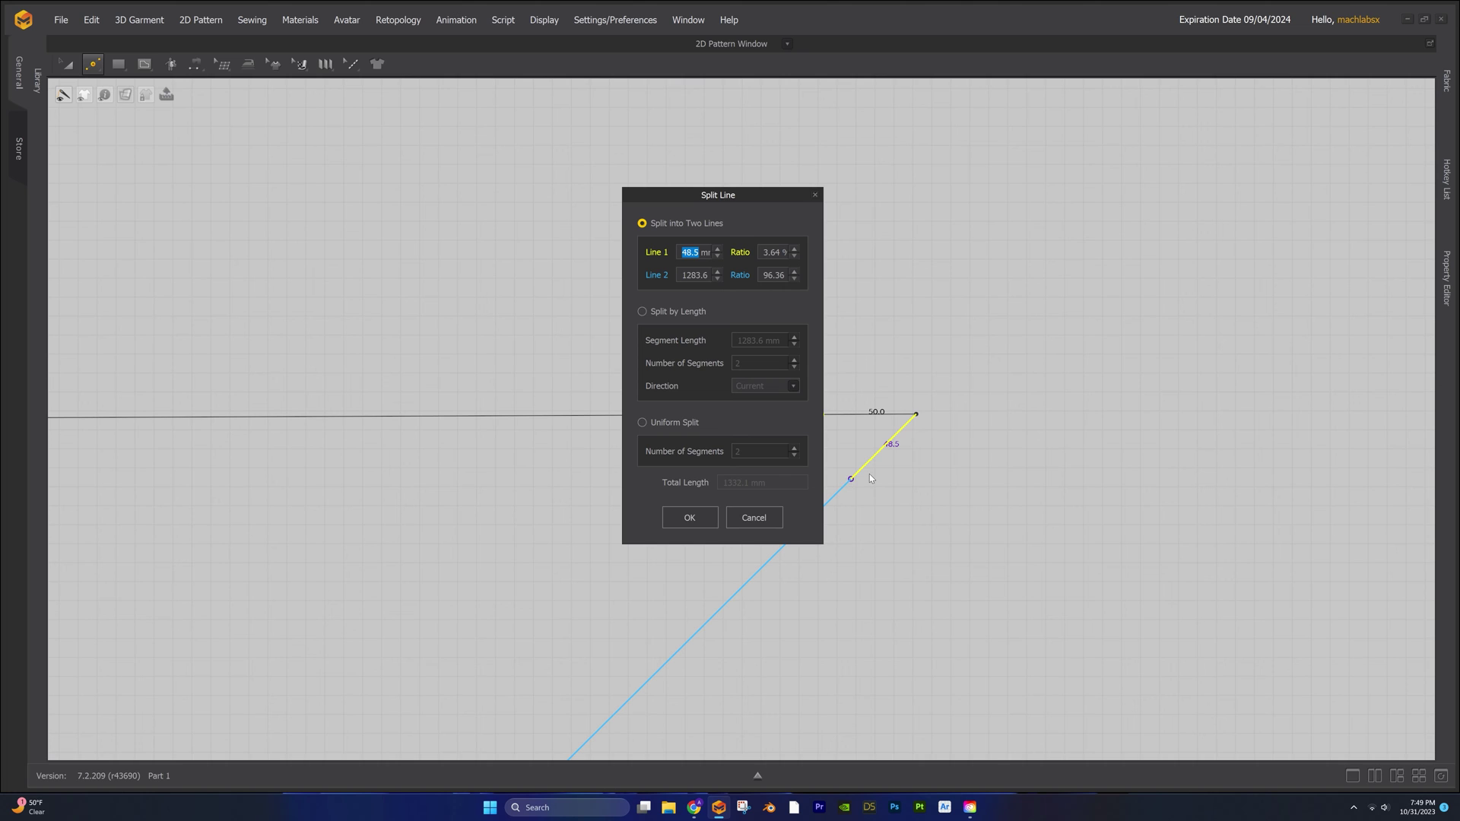
pyautogui.write('50')
pyautogui.press('Return')
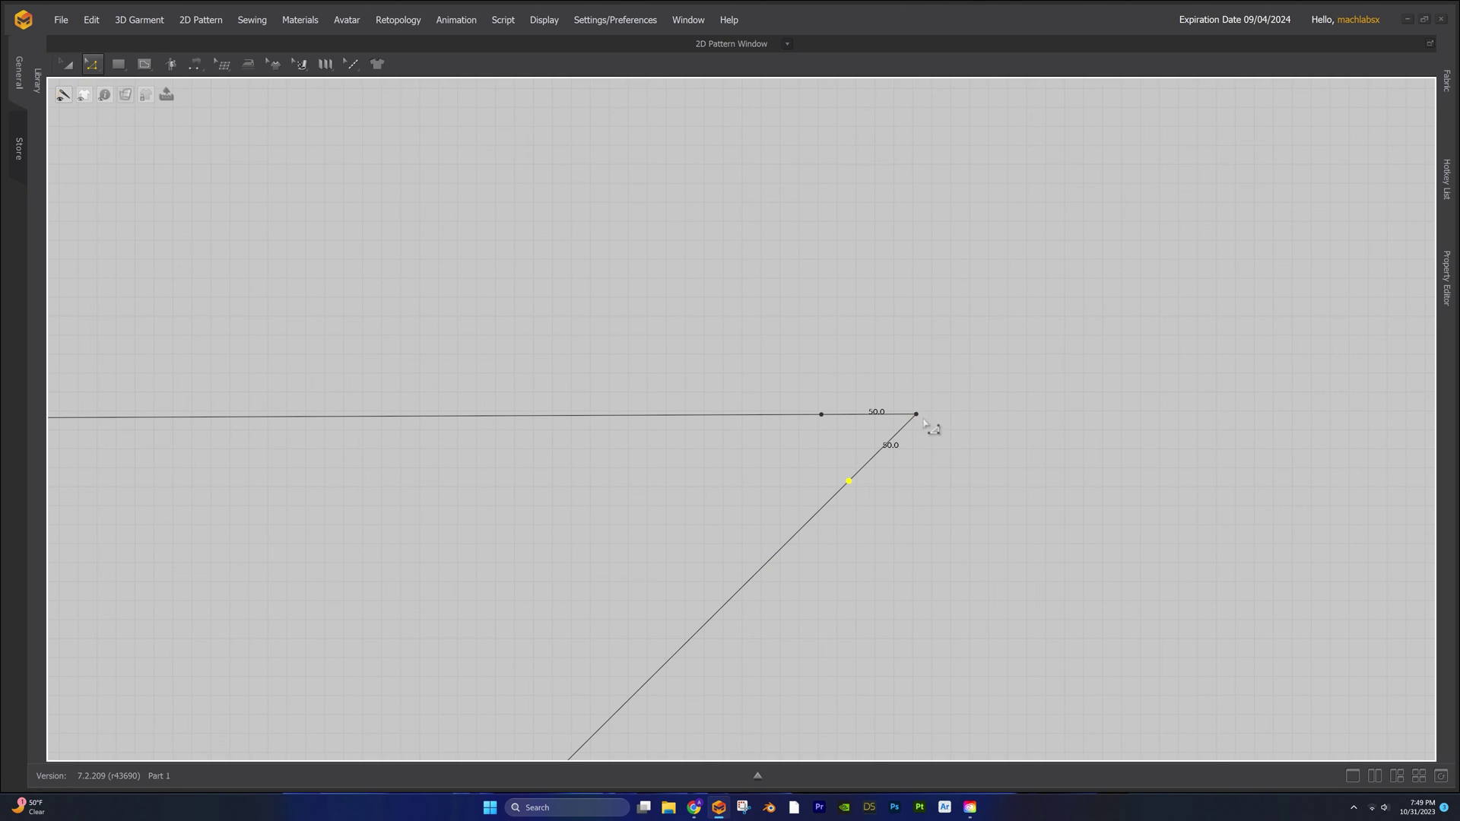
pyautogui.scroll(-5, 881, 474)
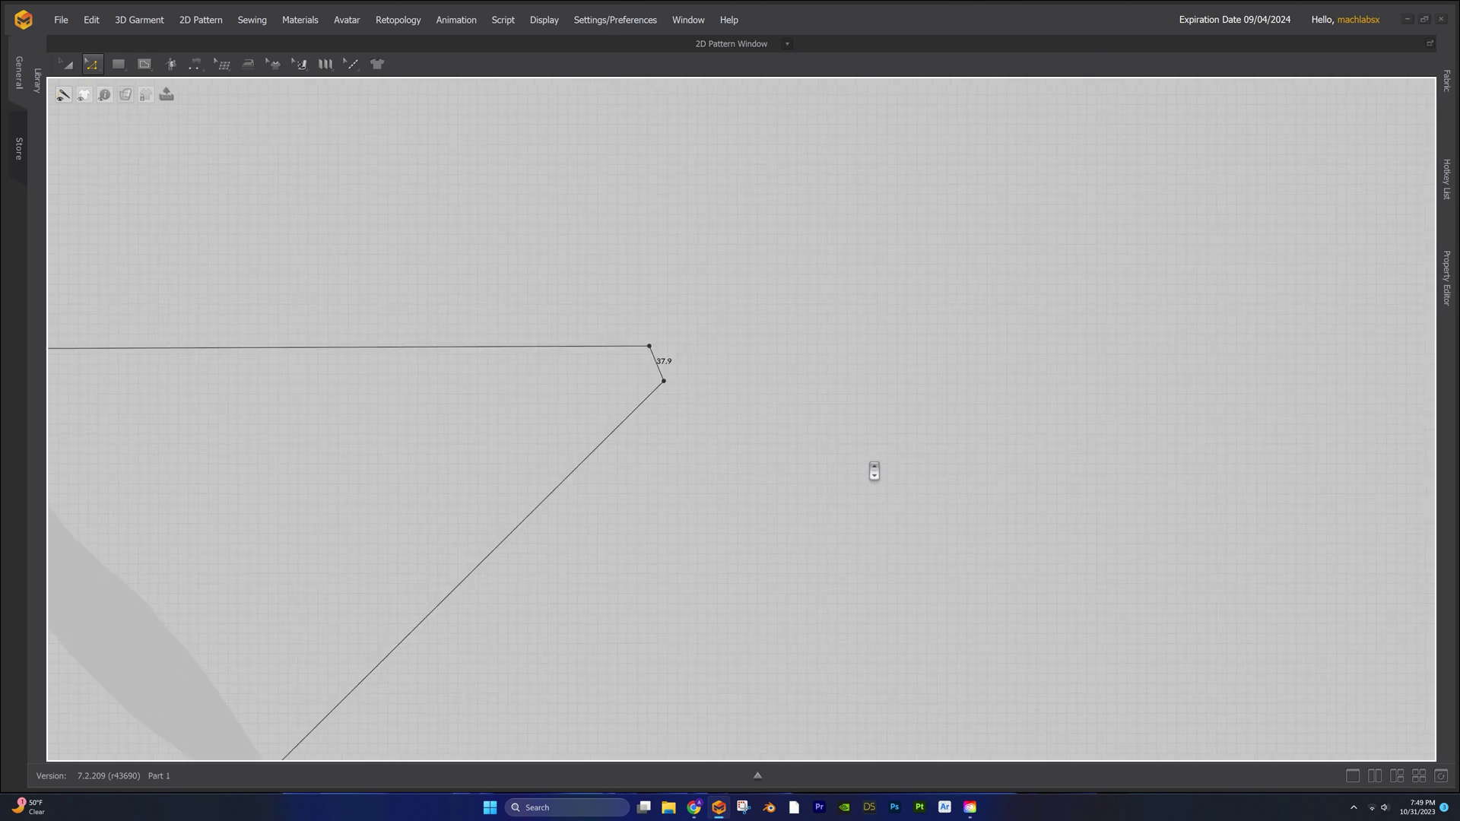
# - Sew the short blunted edges at the triangle's upper-left and upper-right corners together with Segment Sewing
pyautogui.moveTo(652, 492); pyautogui.dragTo(1079, 502, button='middle')
pyautogui.scroll(-3, 1156, 483)
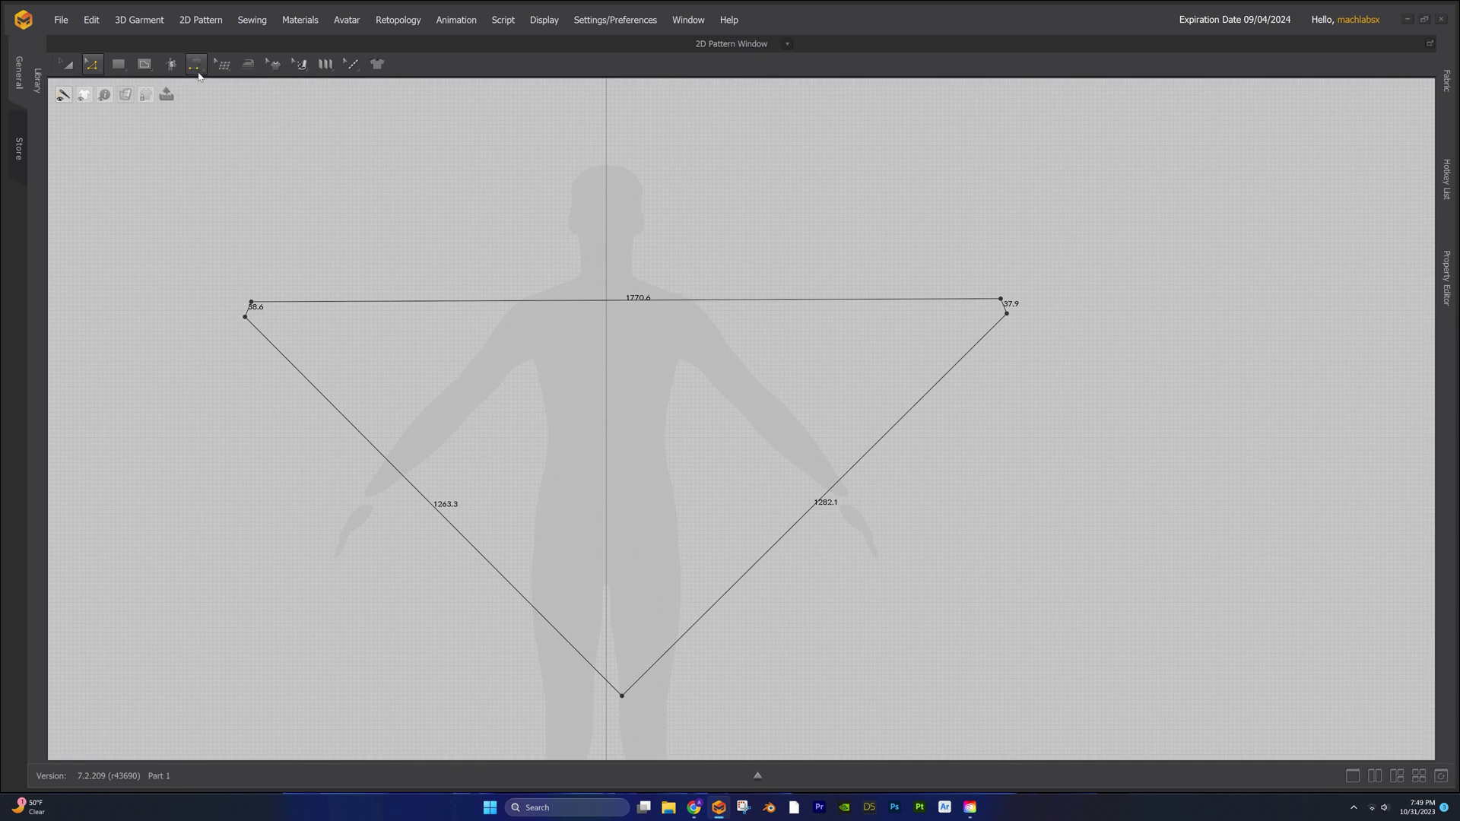
pyautogui.click(197, 68)
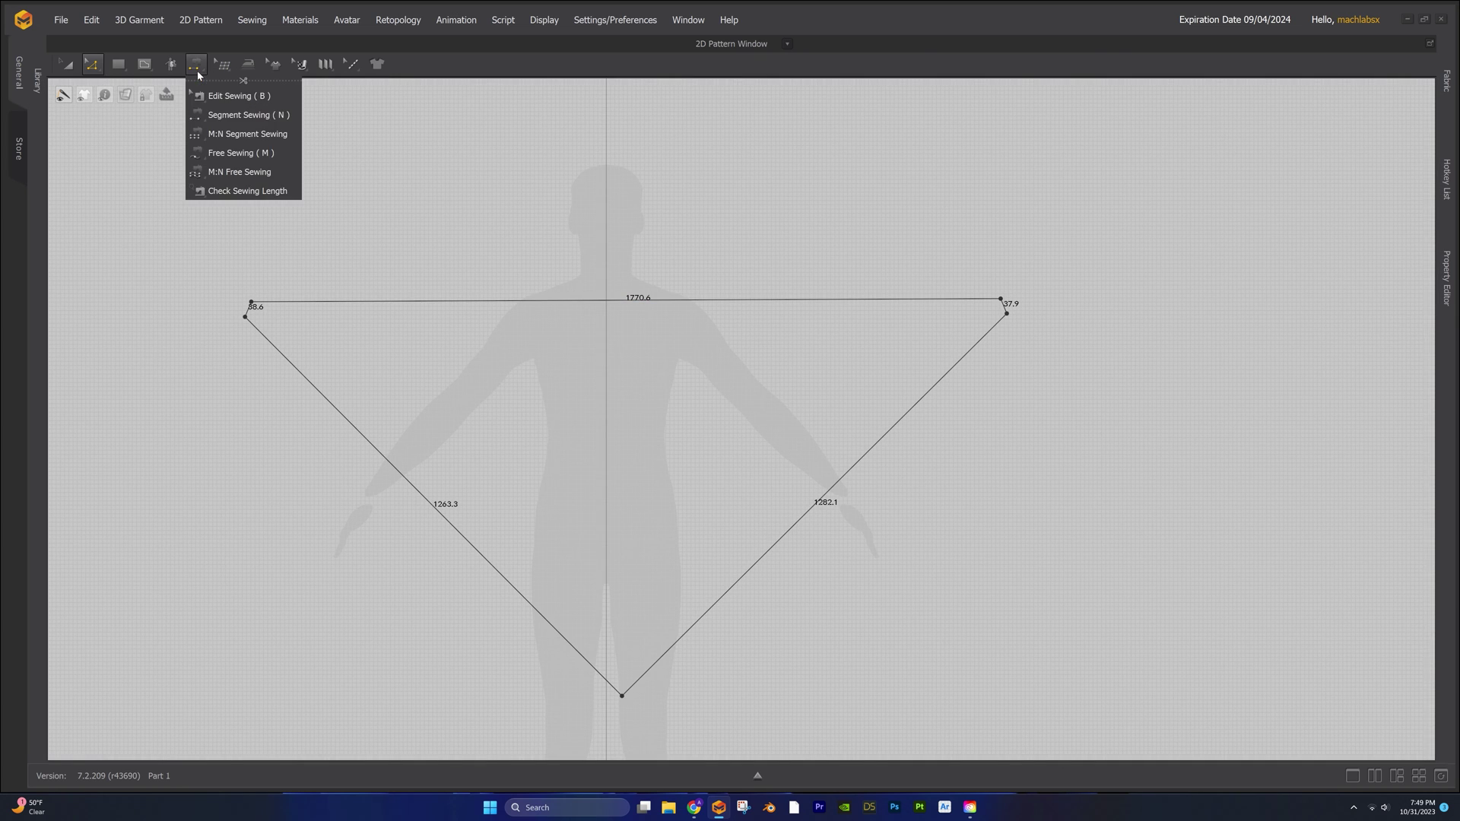
pyautogui.click(198, 116)
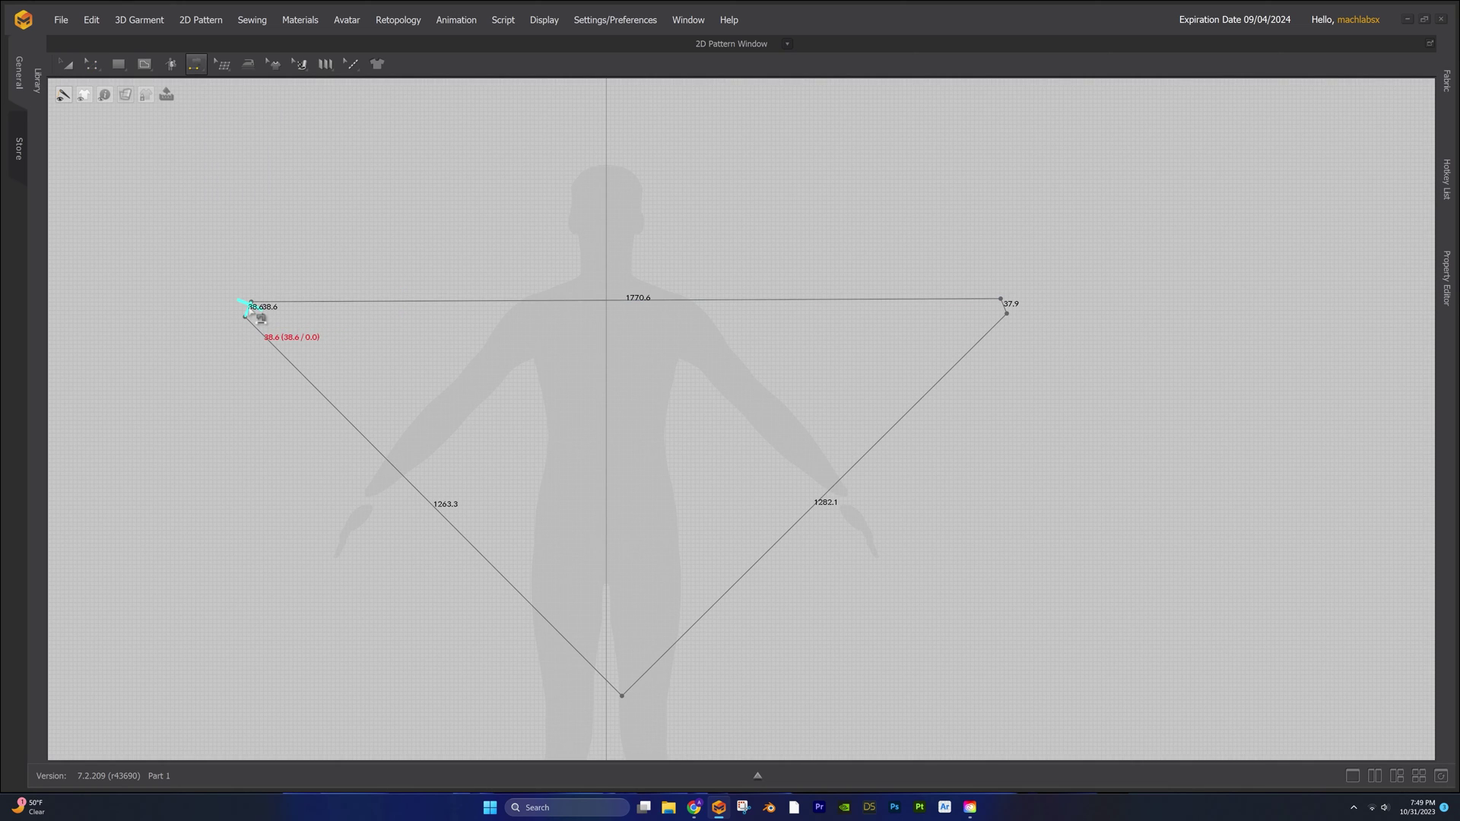
pyautogui.click(251, 312)
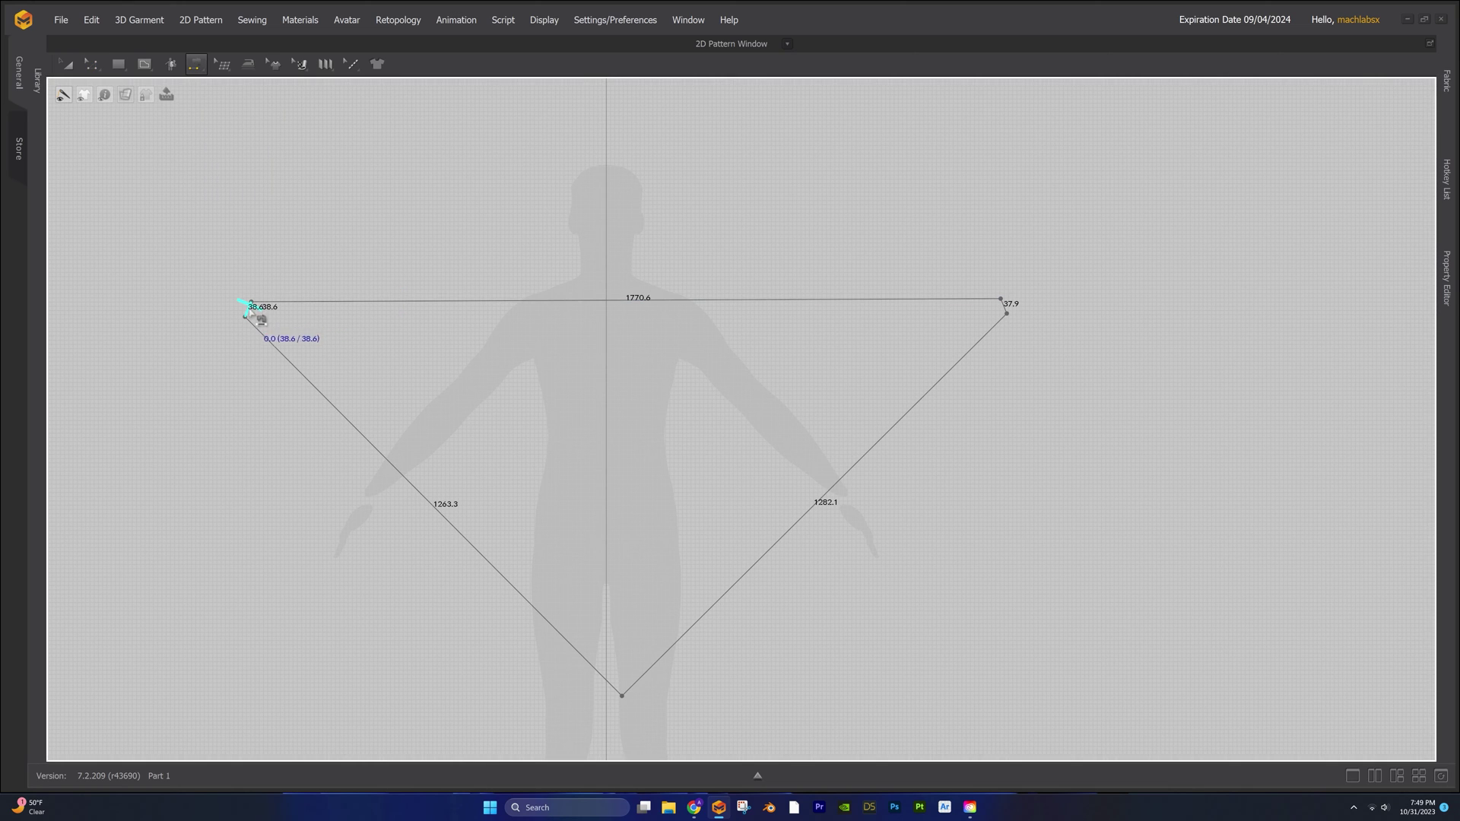
pyautogui.click(1012, 312)
# - Restore the 3D window beside the 2D patterns, simulate the sewn scarf and check its drape from the avatar's front
pyautogui.hotkey('alt', 'w')
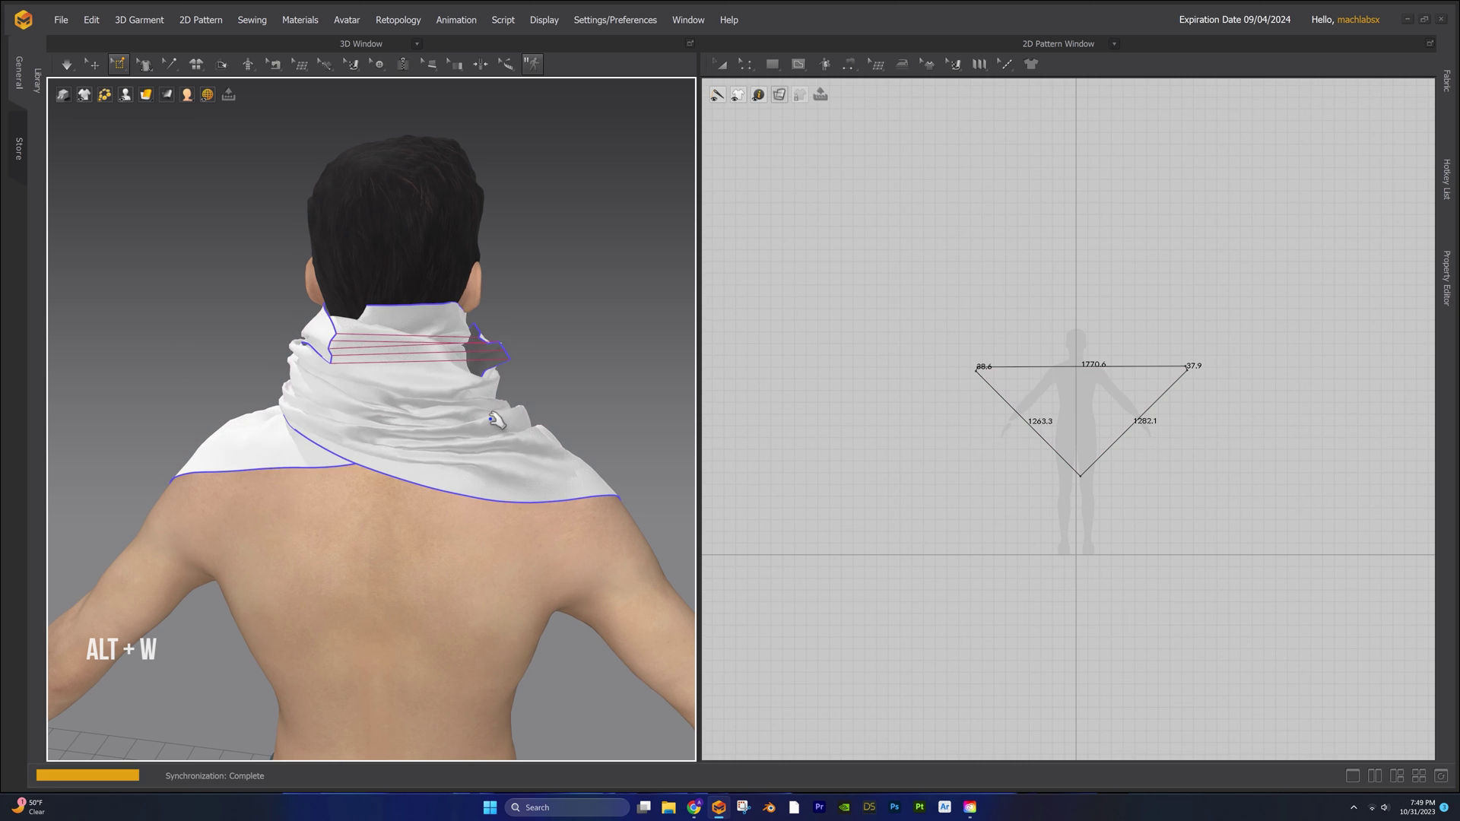
pyautogui.moveTo(420, 403); pyautogui.dragTo(577, 407, button='right')
pyautogui.scroll(-3, 450, 486)
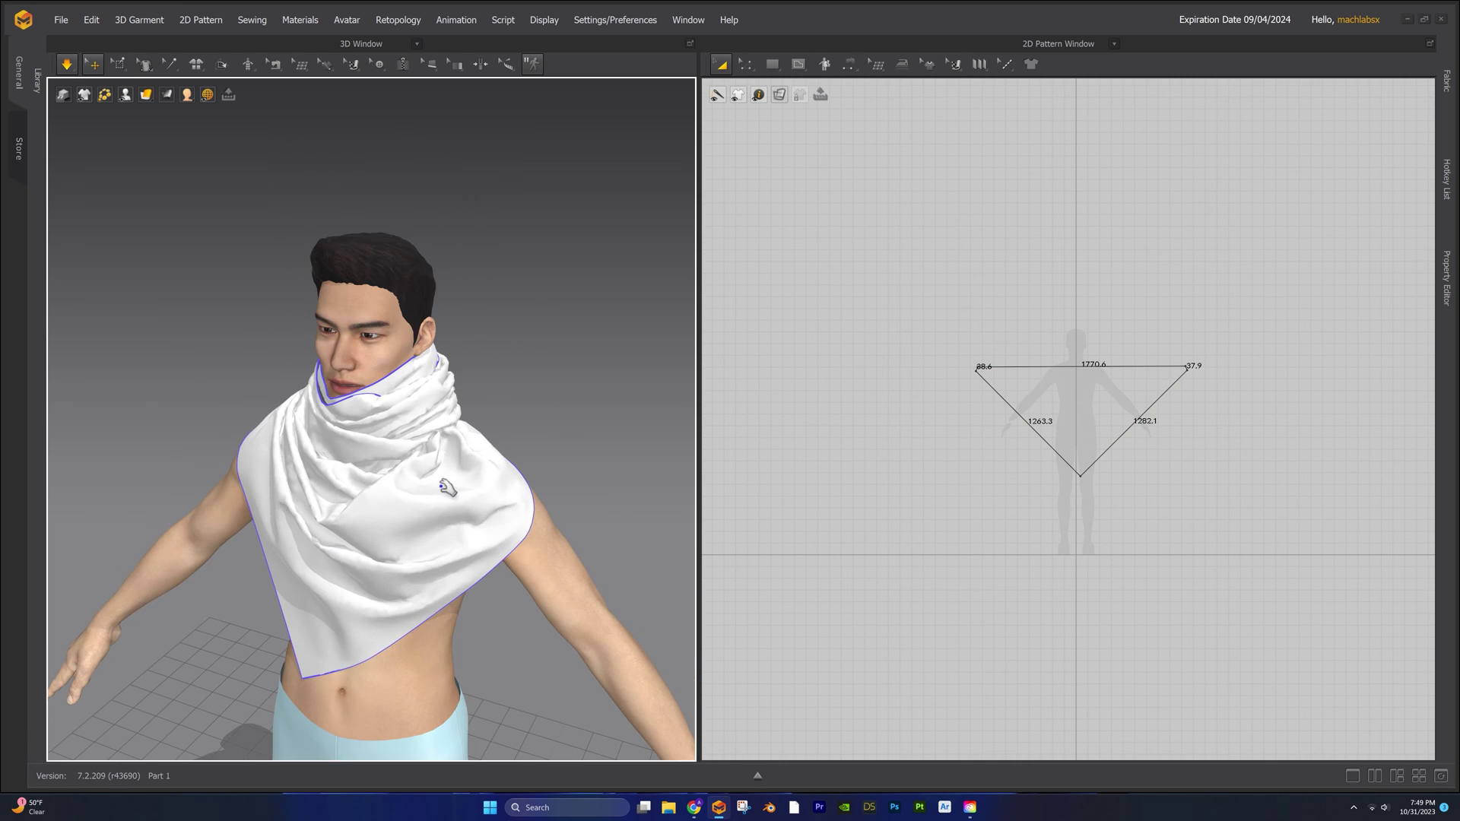
pyautogui.moveTo(450, 486); pyautogui.dragTo(486, 486, button='right')
pyautogui.scroll(-2, 486, 486)
pyautogui.moveTo(469, 498); pyautogui.dragTo(471, 463, button='middle')
pyautogui.moveTo(471, 463)
pyautogui.mouseDown(button='right')
pyautogui.moveTo(294, 459)
pyautogui.moveTo(499, 466)
pyautogui.mouseUp(button='right')
pyautogui.scroll(-4, 490, 487)
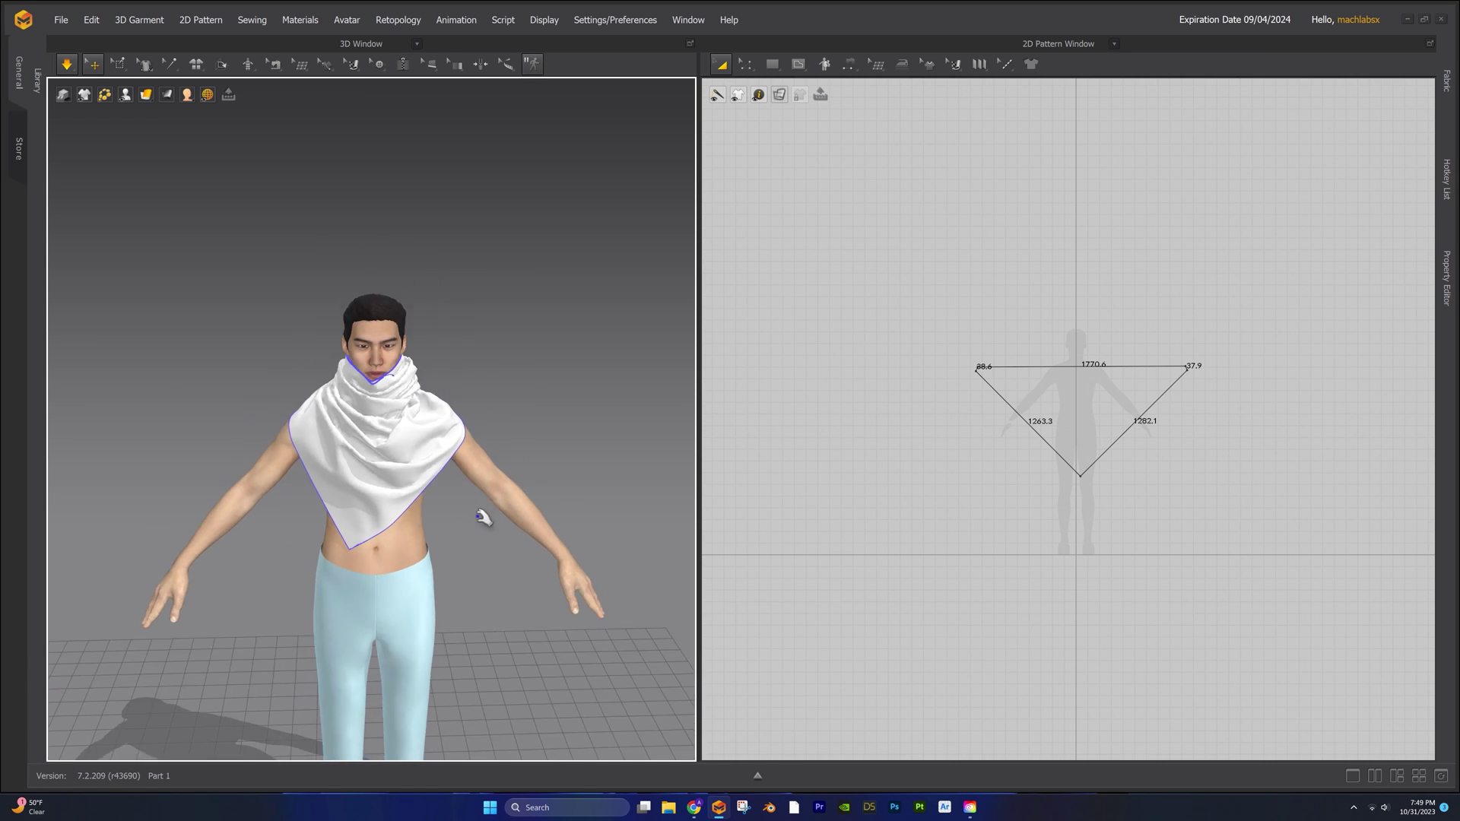
# - Stop the simulation, widen the 3D window against the 2D Pattern window, and return to the Select/Move tool
pyautogui.press('w')
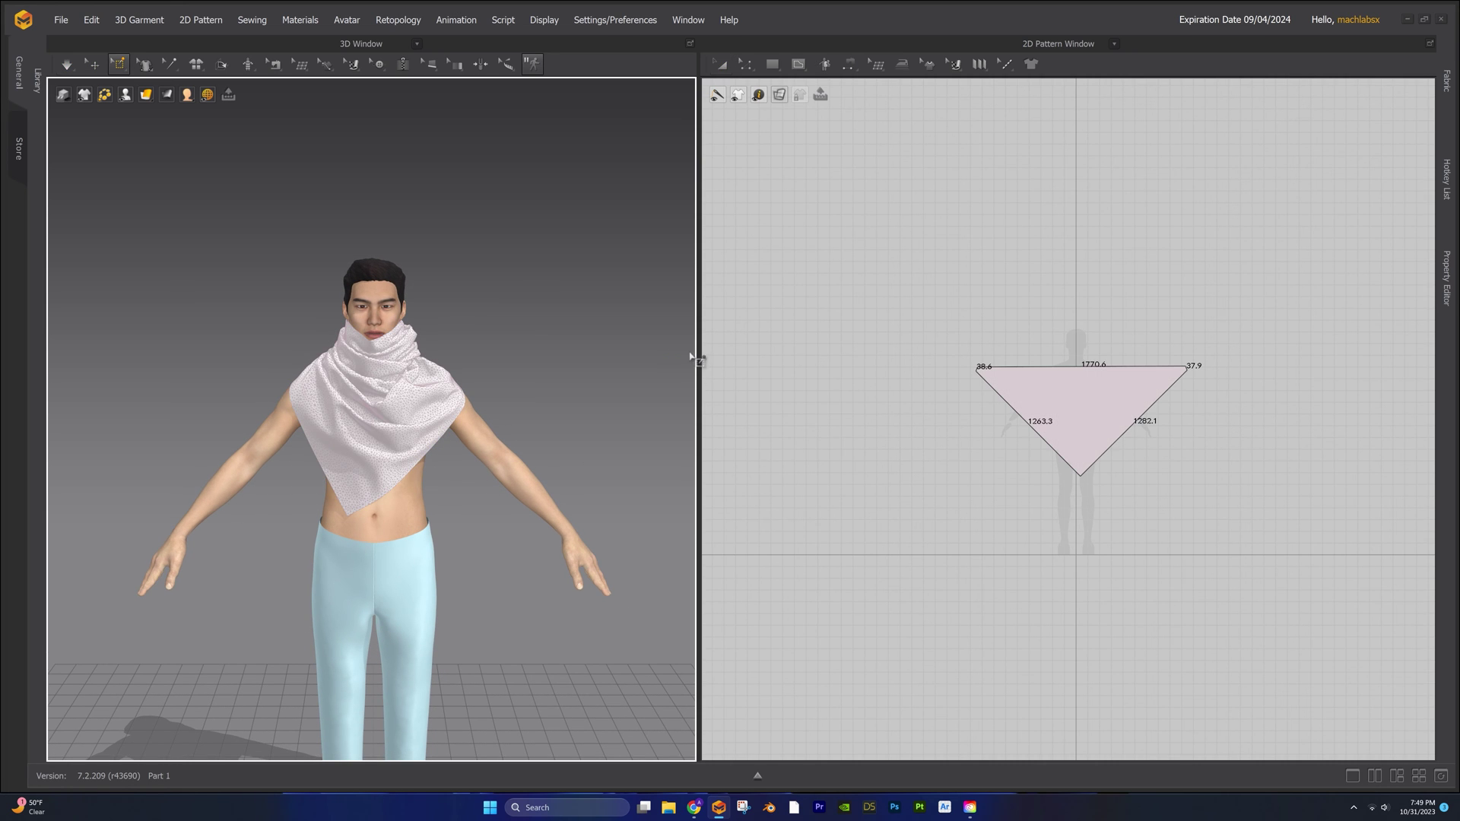
pyautogui.moveTo(697, 349); pyautogui.dragTo(934, 349)
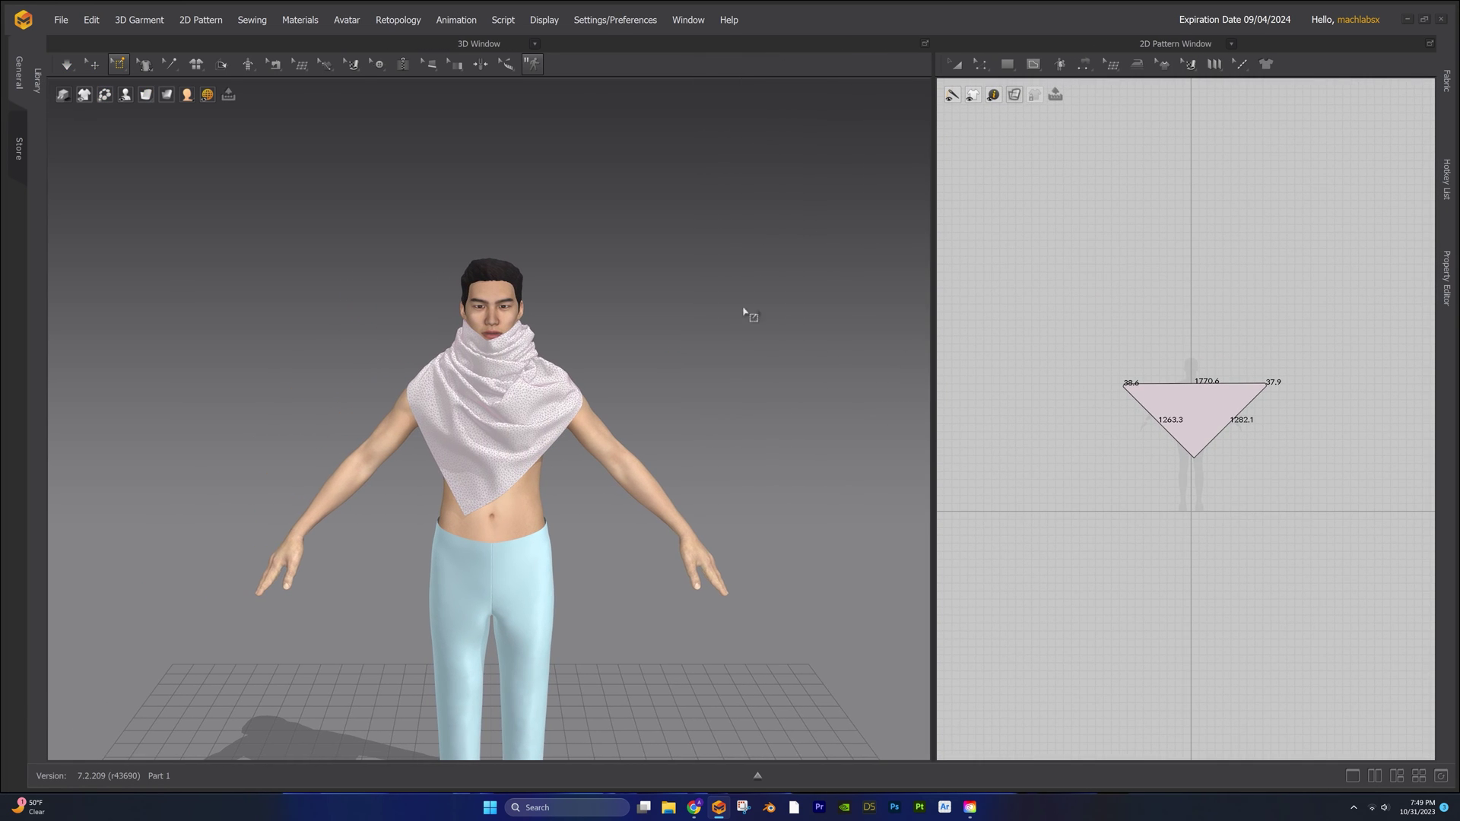
pyautogui.click(92, 64)
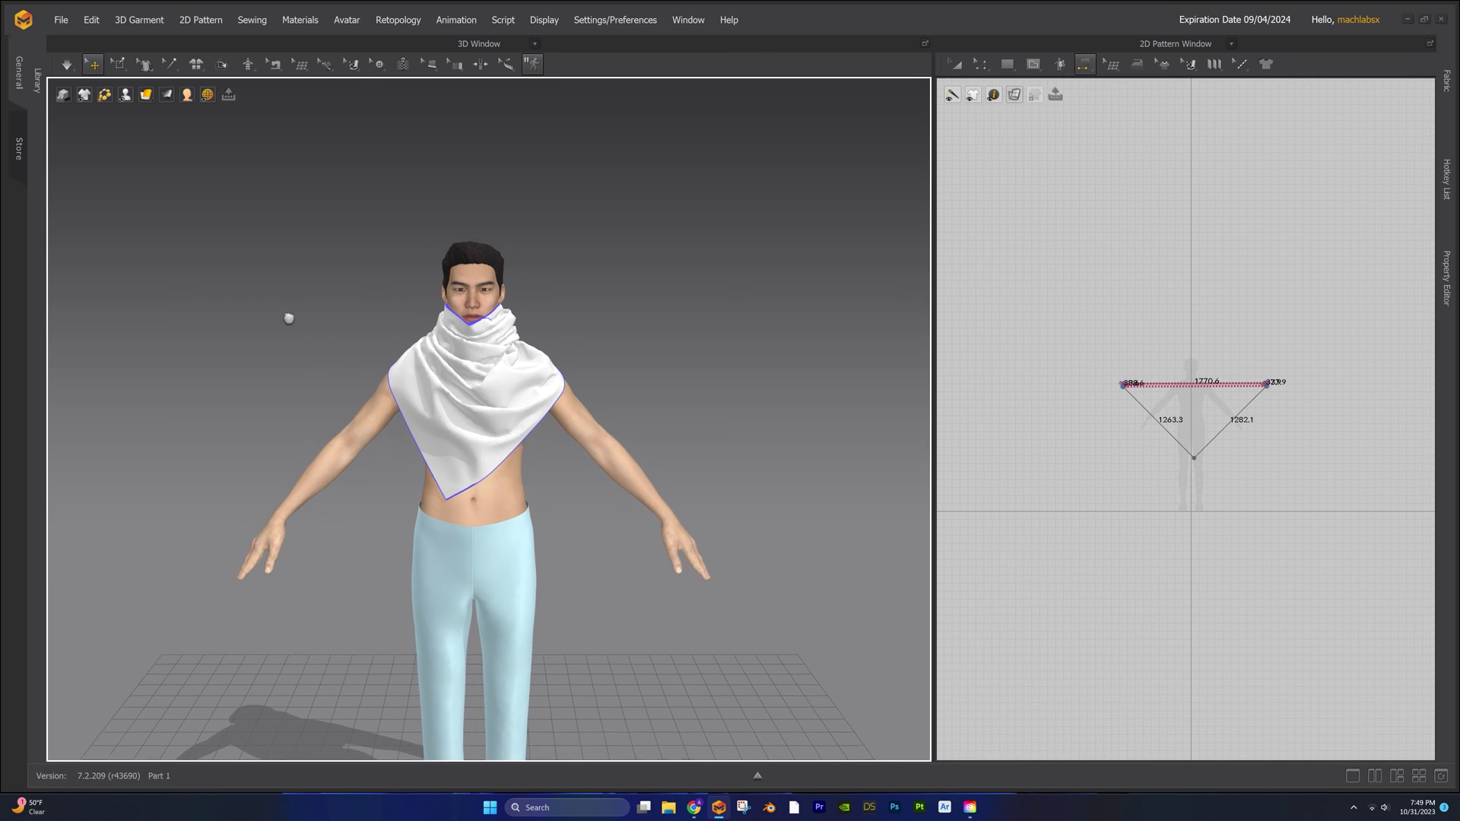
# - Apply the Male_V2 pose MV2_02_Aforsize.pos from the Library to the avatar, simulate the scarf in it and collapse the Library
pyautogui.click(36, 78)
pyautogui.click(69, 117)
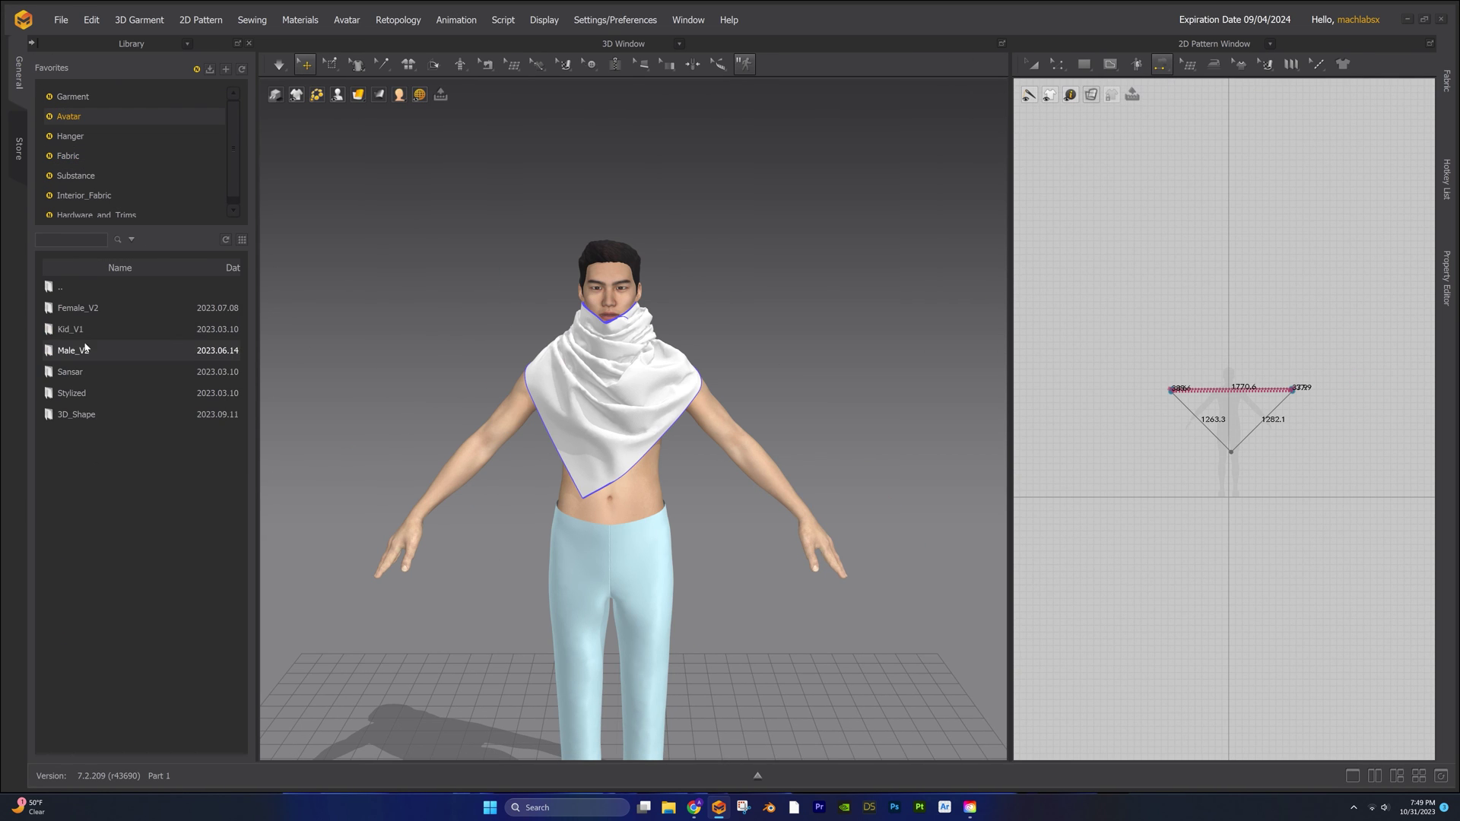
pyautogui.doubleClick(80, 350)
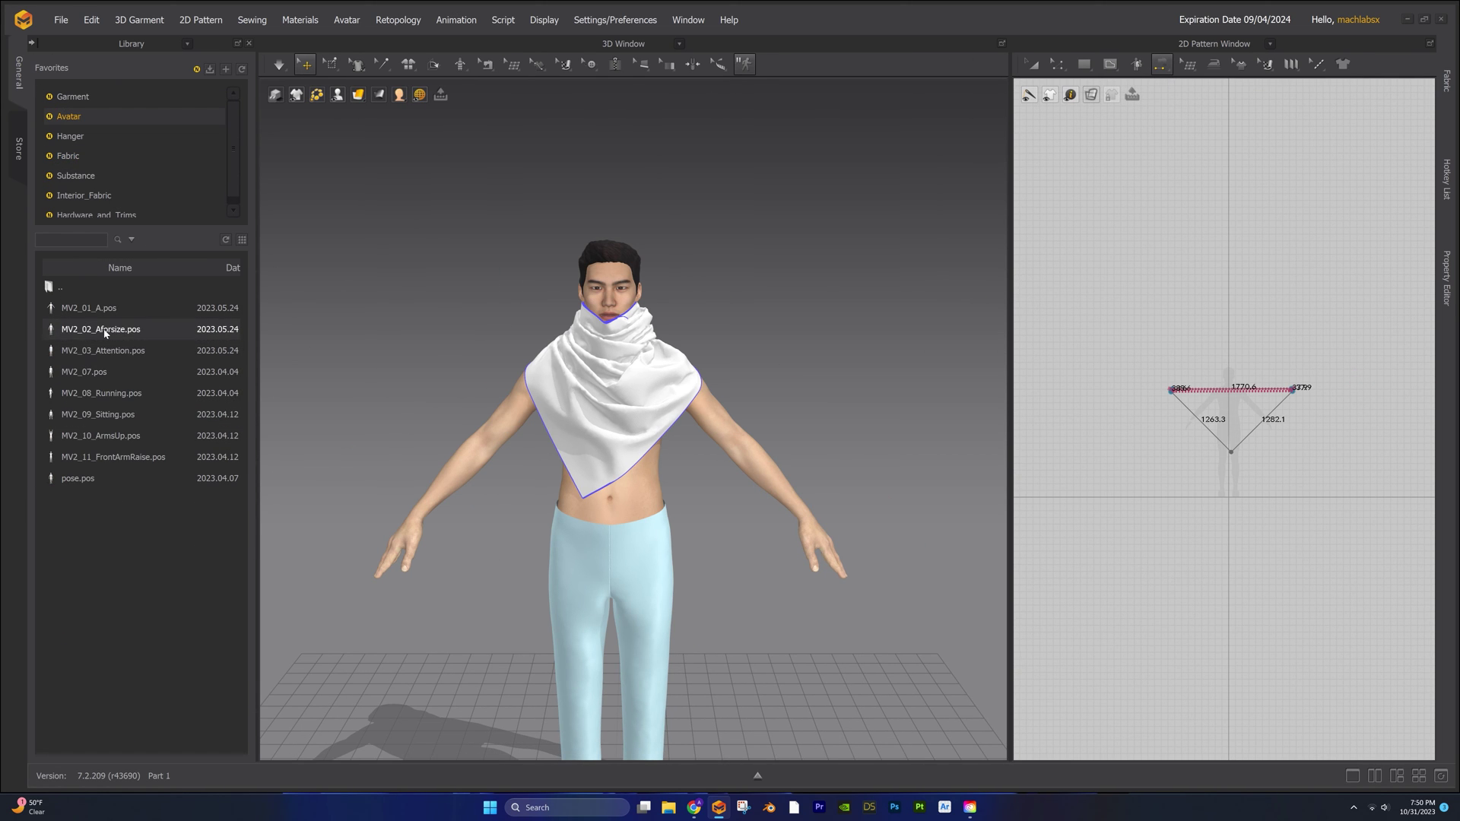
pyautogui.doubleClick(105, 330)
pyautogui.click(718, 425)
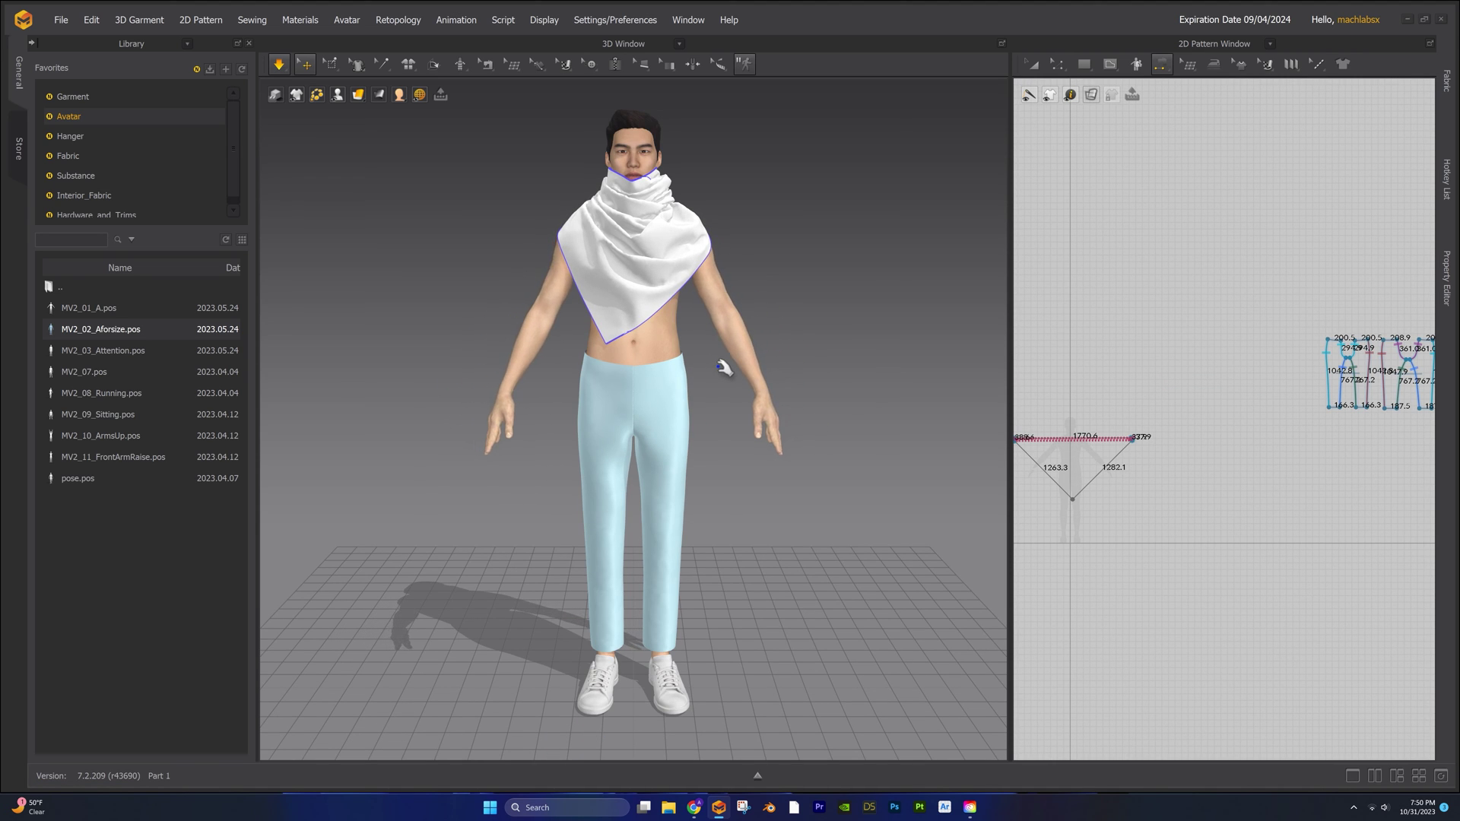
pyautogui.moveTo(713, 340); pyautogui.dragTo(674, 466, button='middle')
pyautogui.scroll(3, 679, 467)
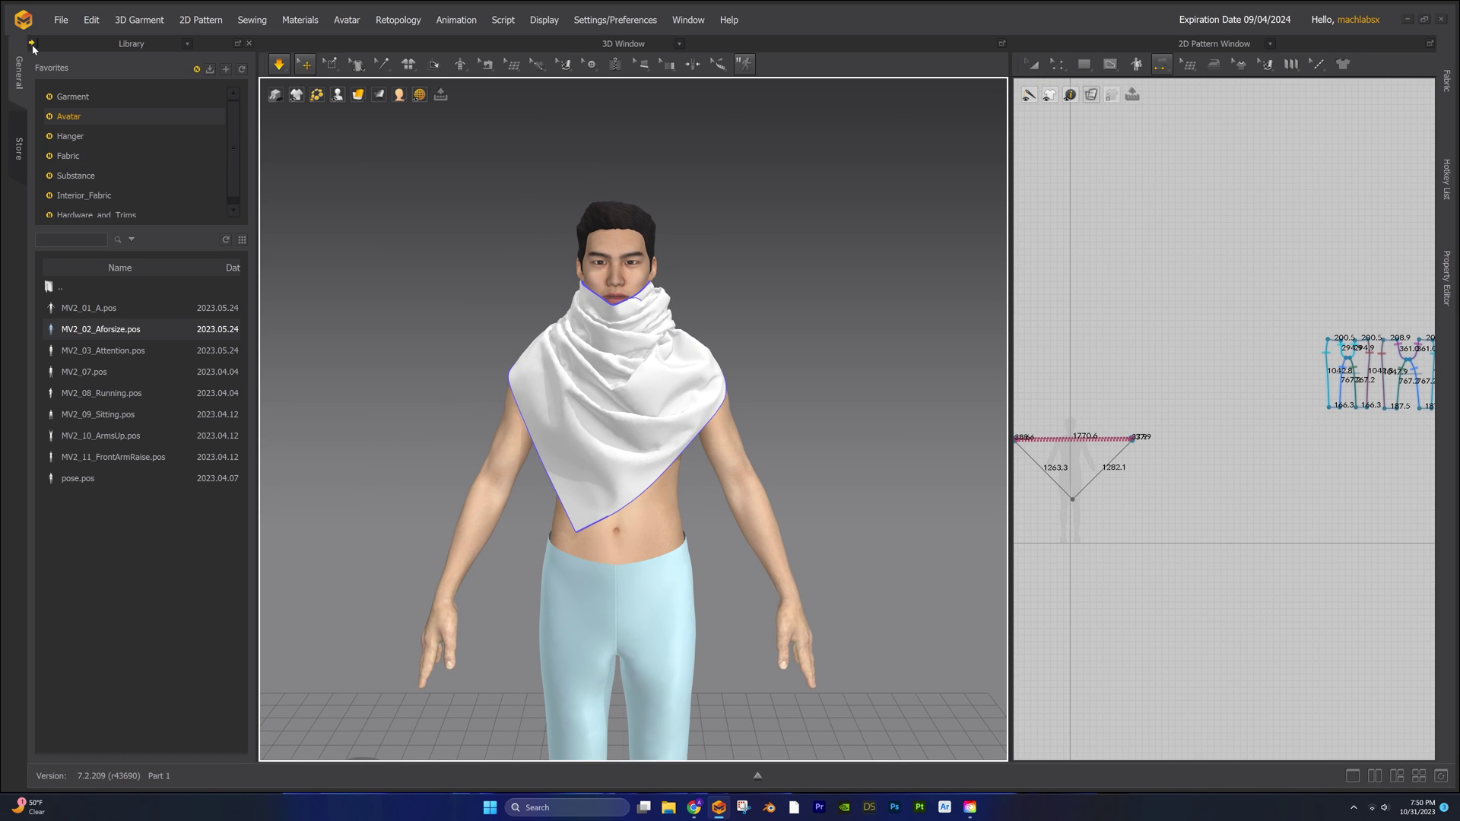
pyautogui.click(31, 43)
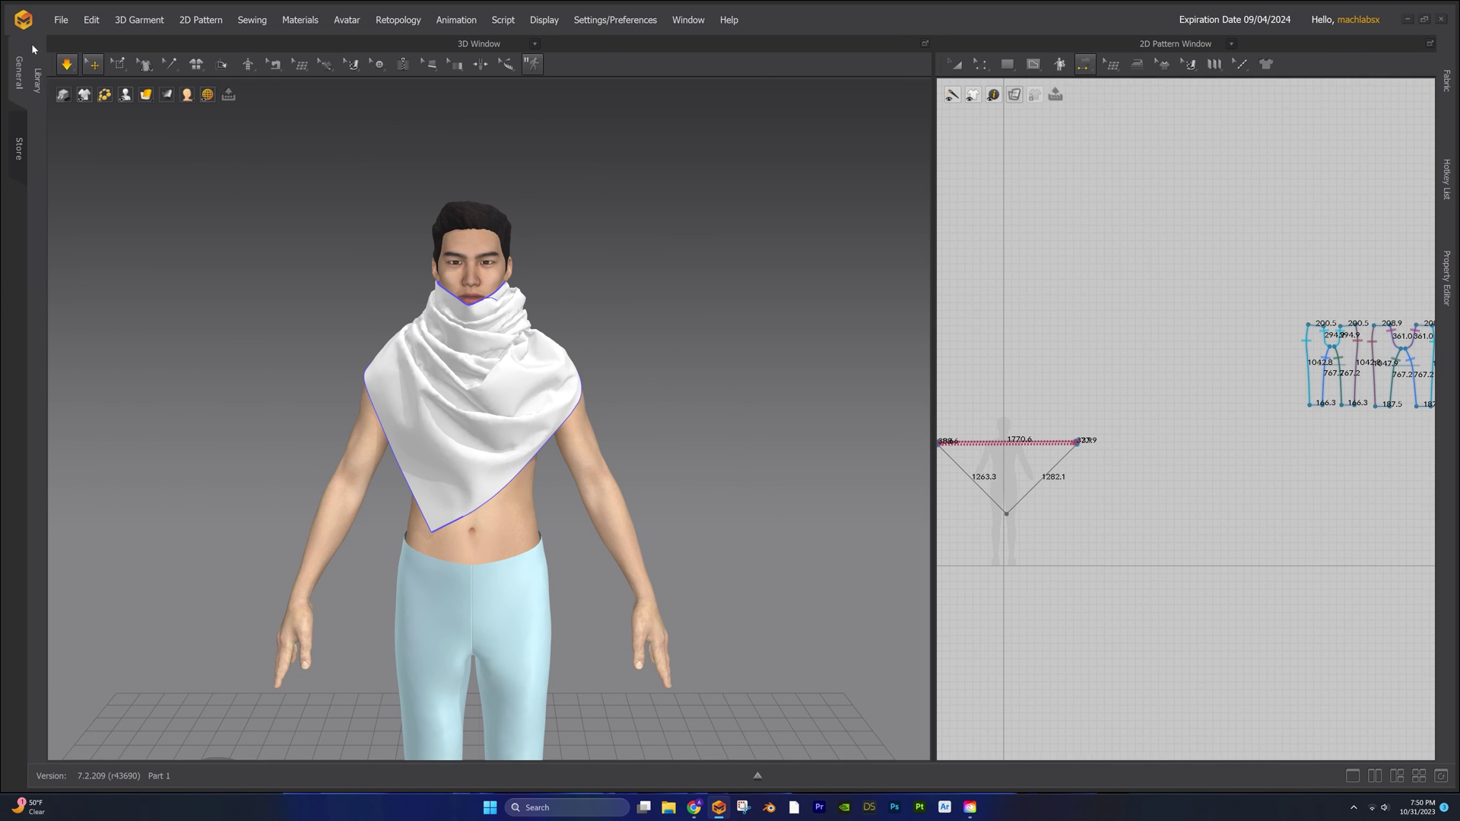
pyautogui.click(701, 374)
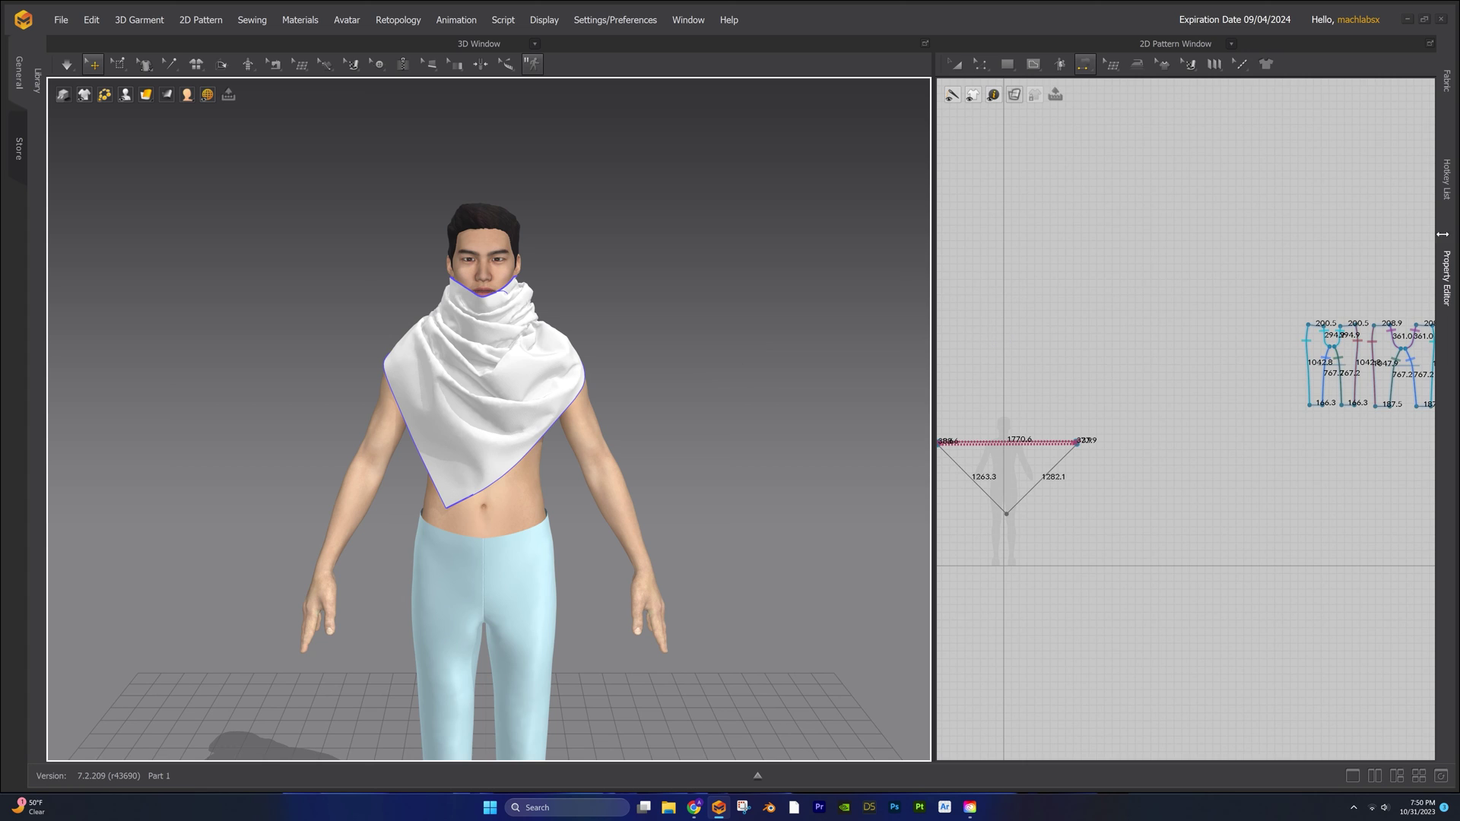
# - Show the Fabric list and Property Editor, and look through the physical property presets available for the Linen fabric
pyautogui.click(1446, 85)
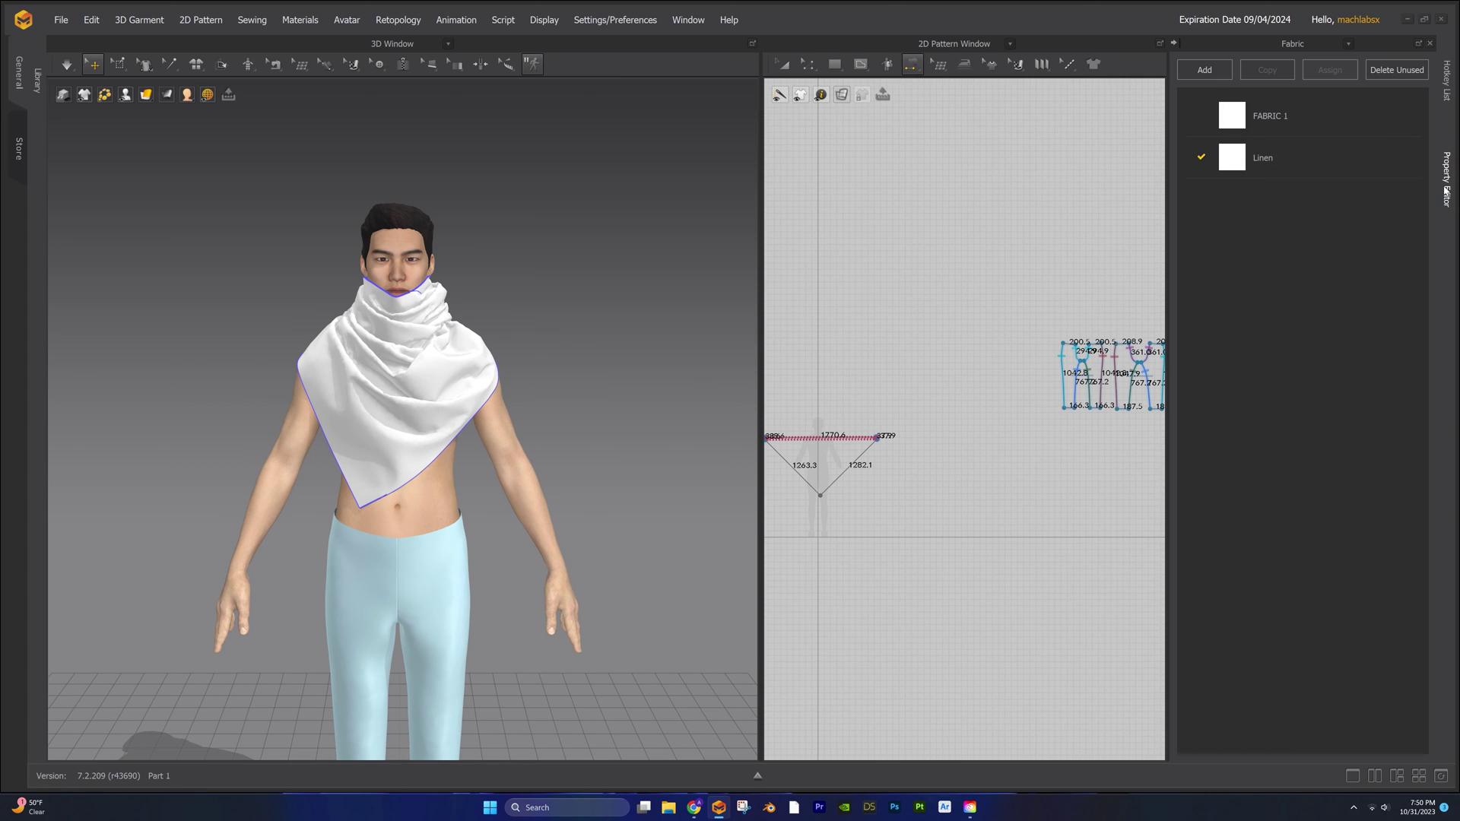
pyautogui.click(1445, 191)
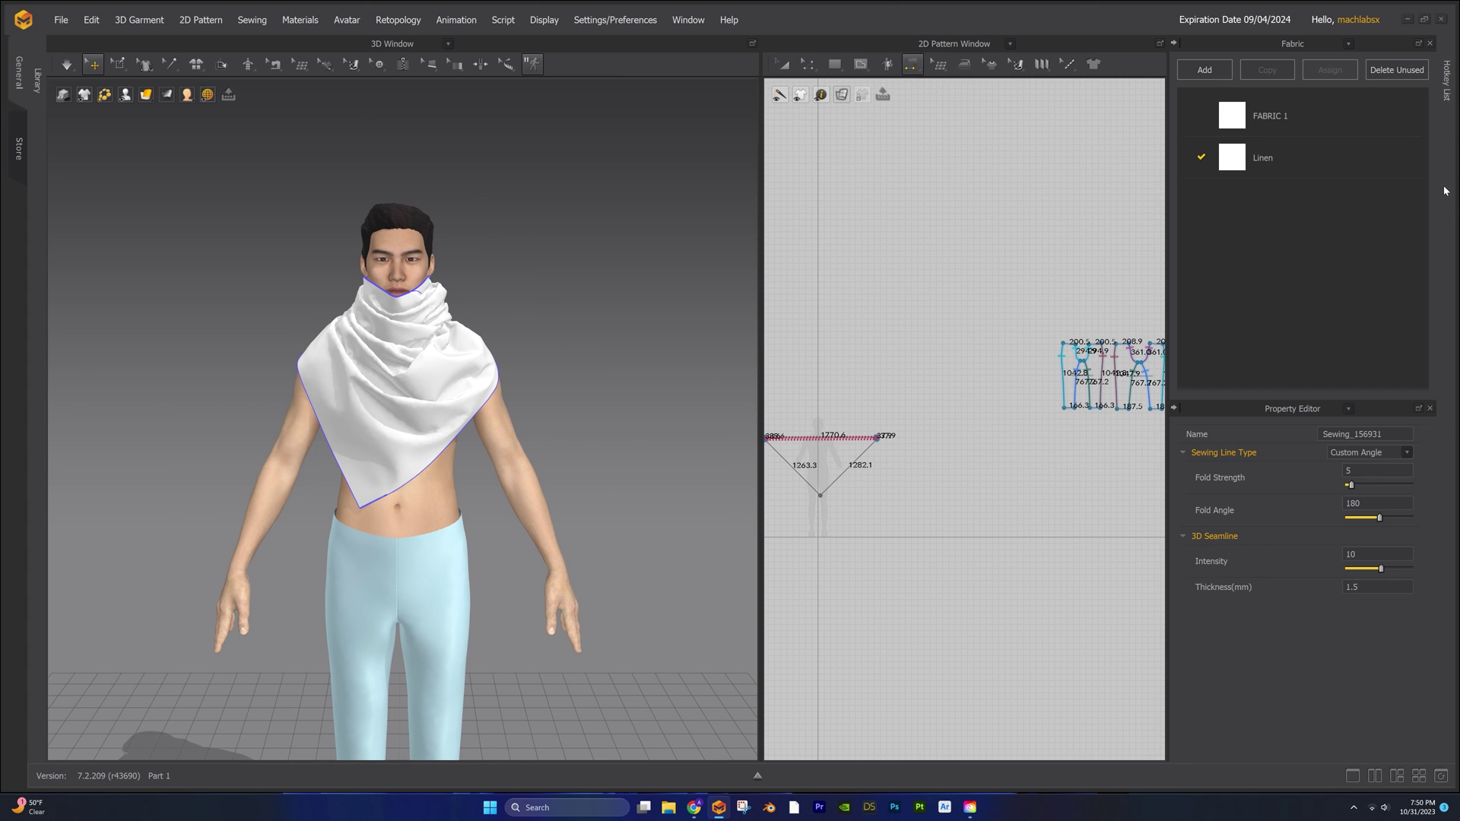
pyautogui.click(1303, 114)
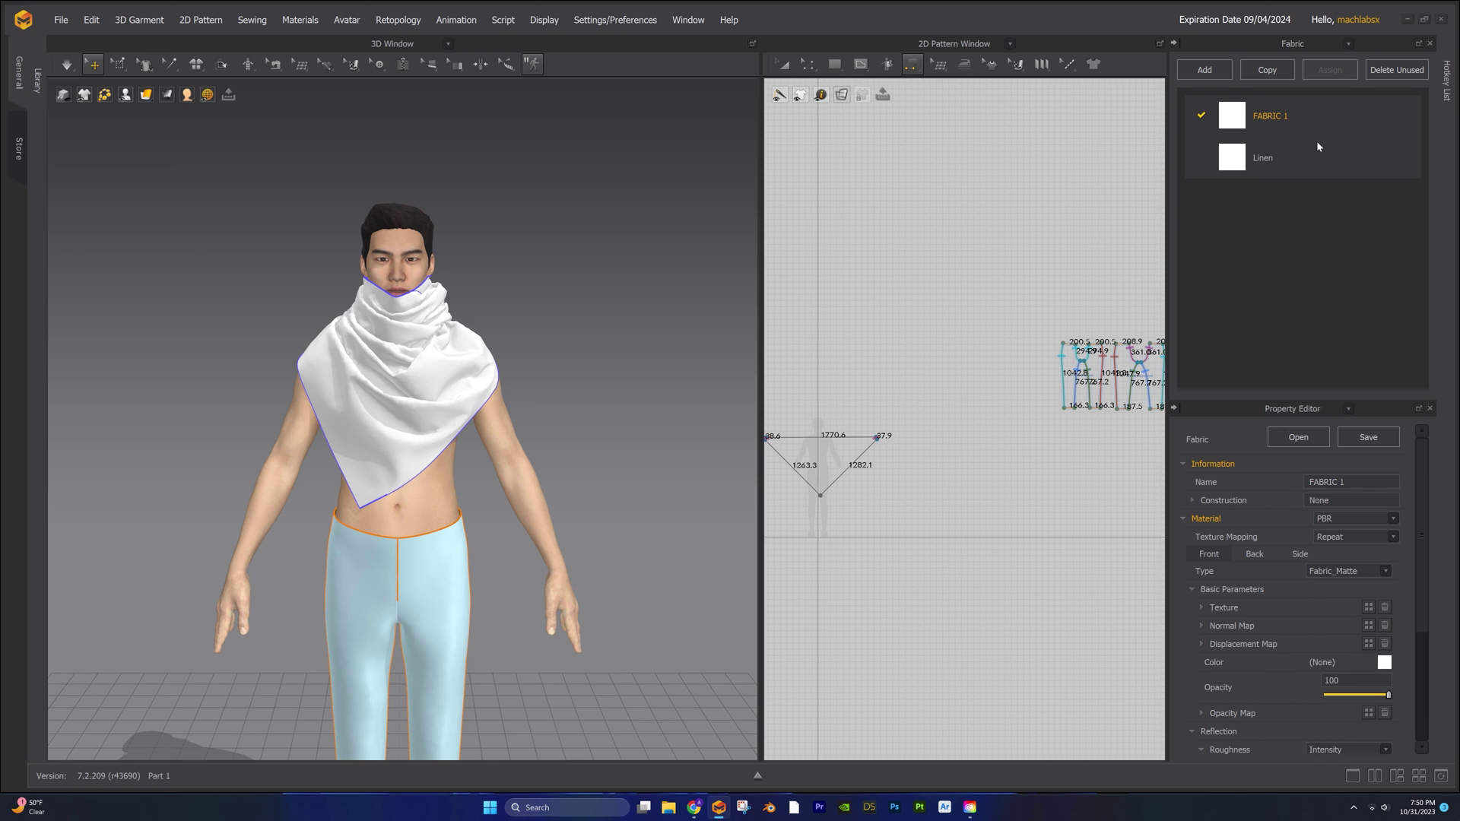
pyautogui.click(1295, 160)
pyautogui.scroll(-4, 1284, 654)
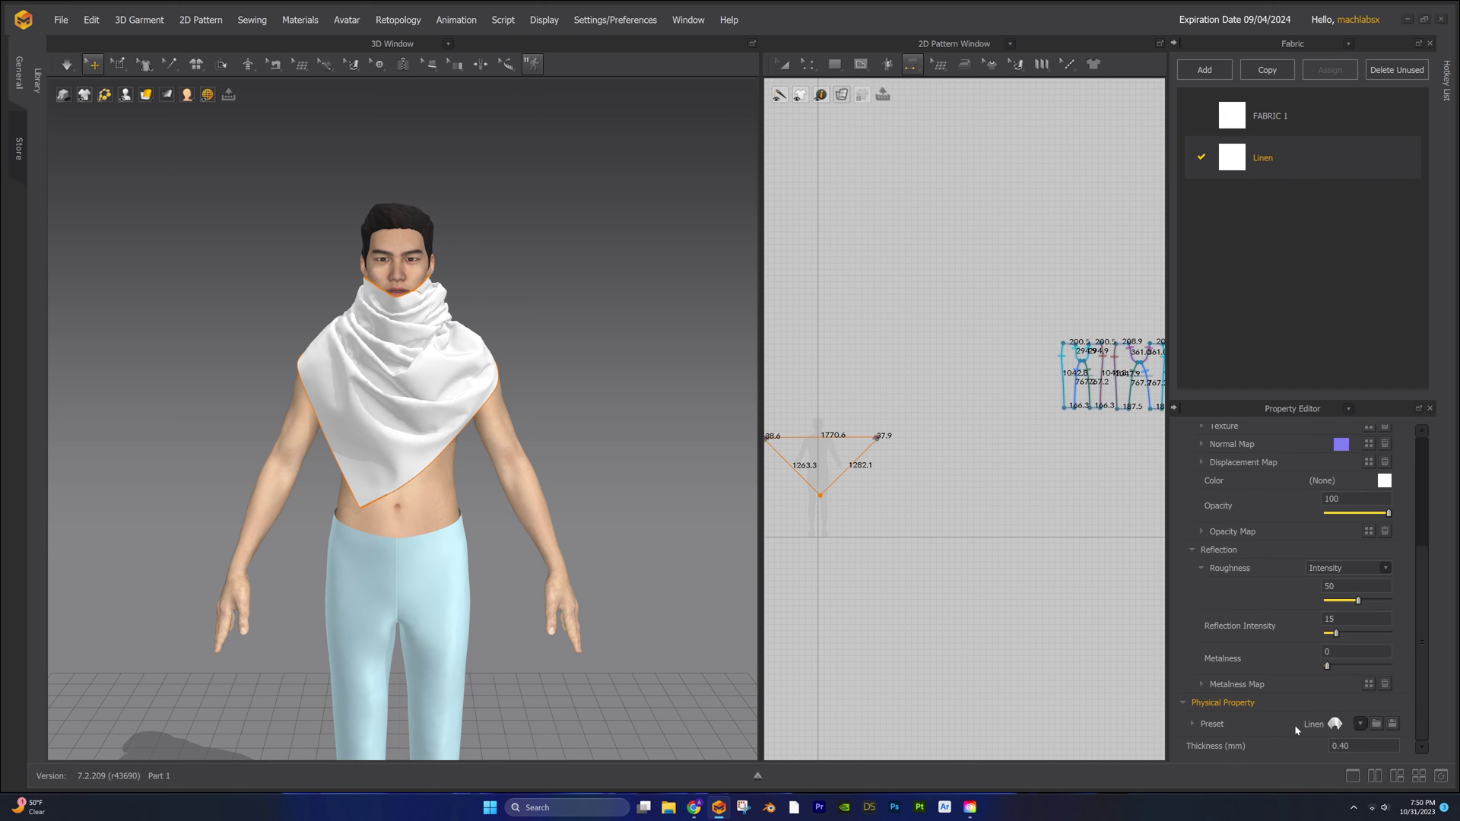
pyautogui.click(1359, 724)
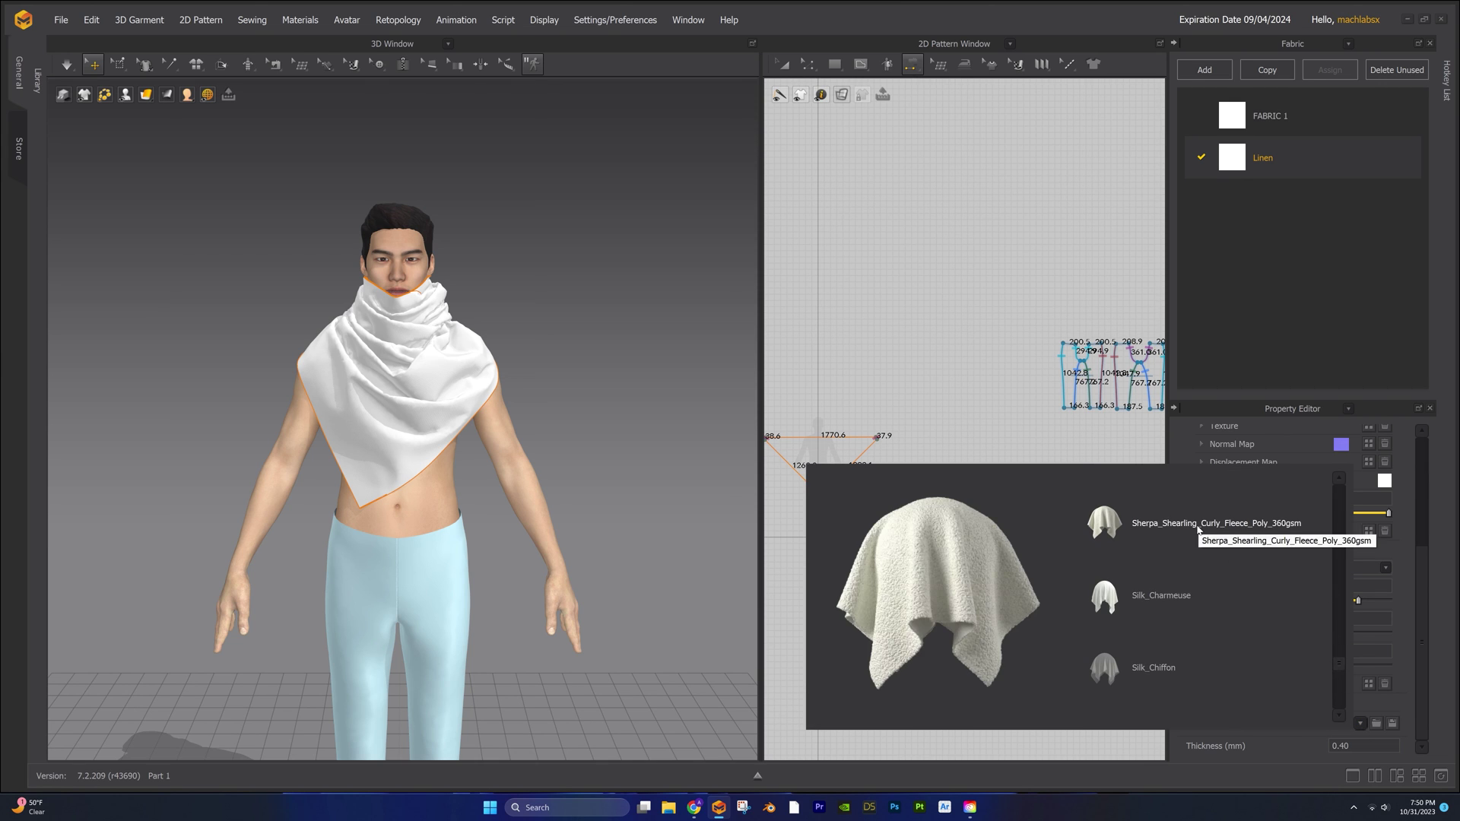
# - Set the triangular scarf pattern's Particle Distance to 5 mm and deselect the pattern
pyautogui.click(923, 483)
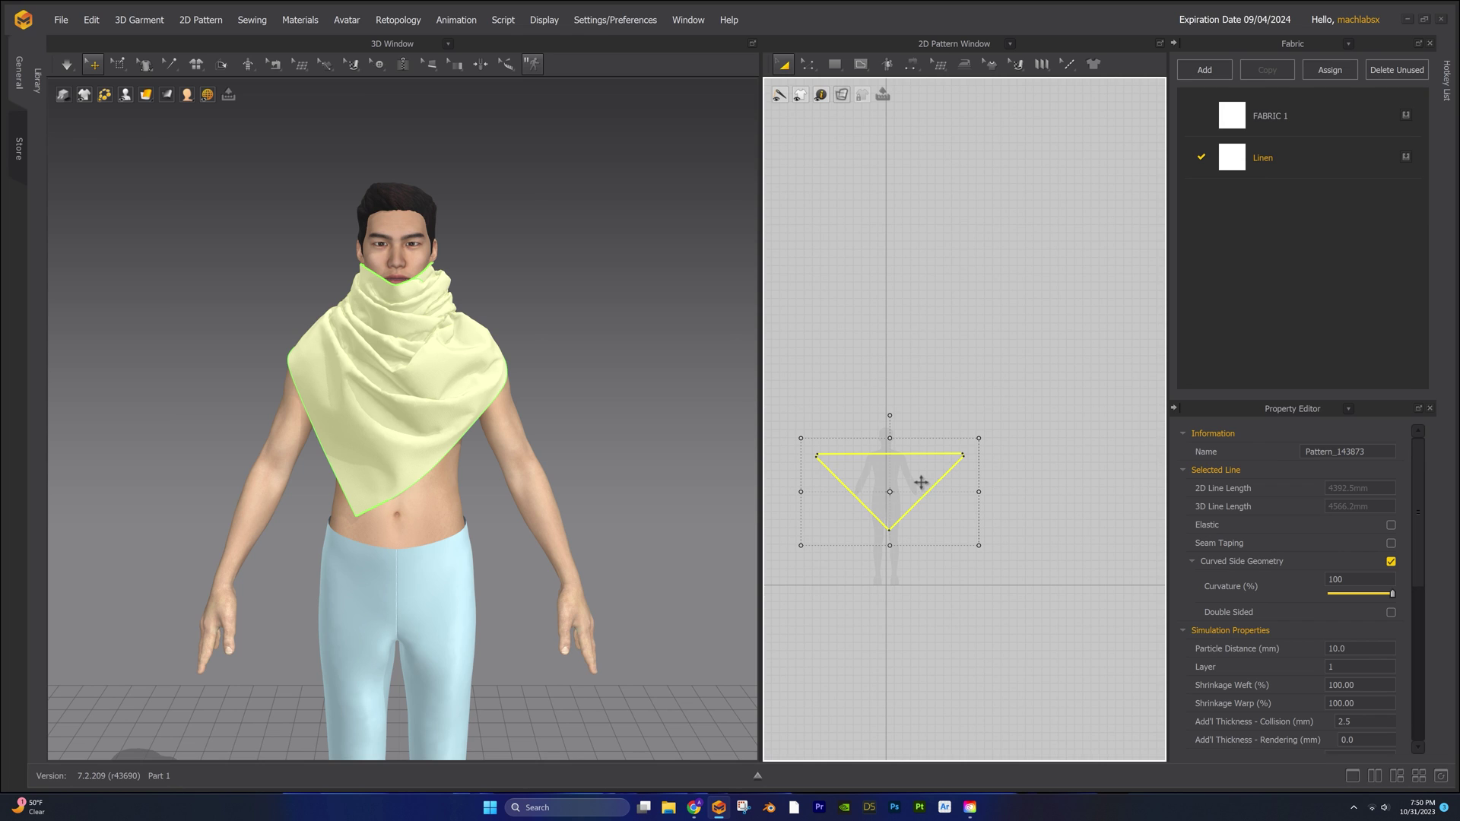
pyautogui.click(1353, 654)
pyautogui.write('5')
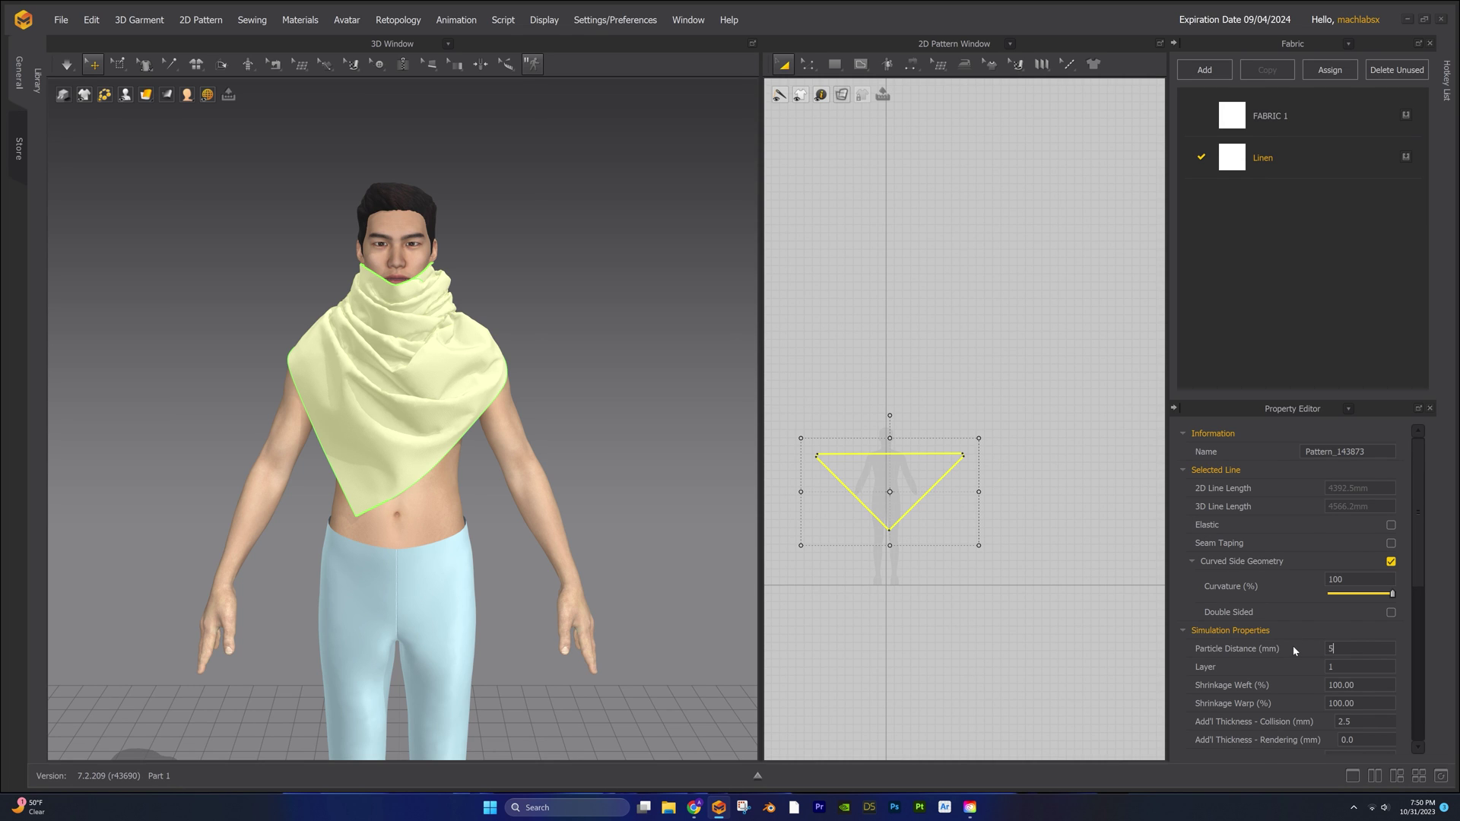
pyautogui.click(1034, 613)
# - Enlarge the 3D window to hide the 2D patterns and simulate the scarf with its finer mesh
pyautogui.hotkey('alt', 'w')
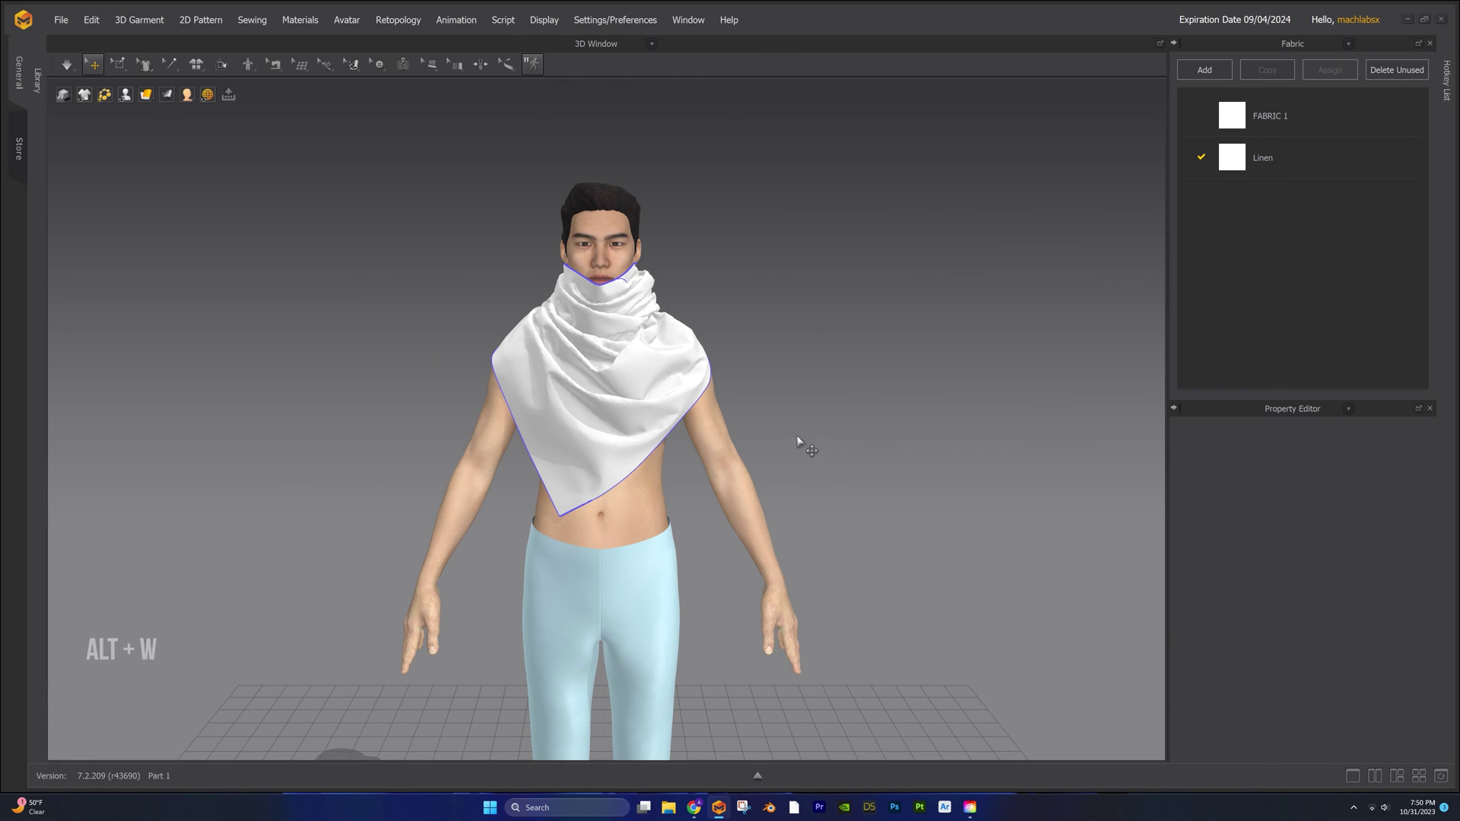
pyautogui.press('space')
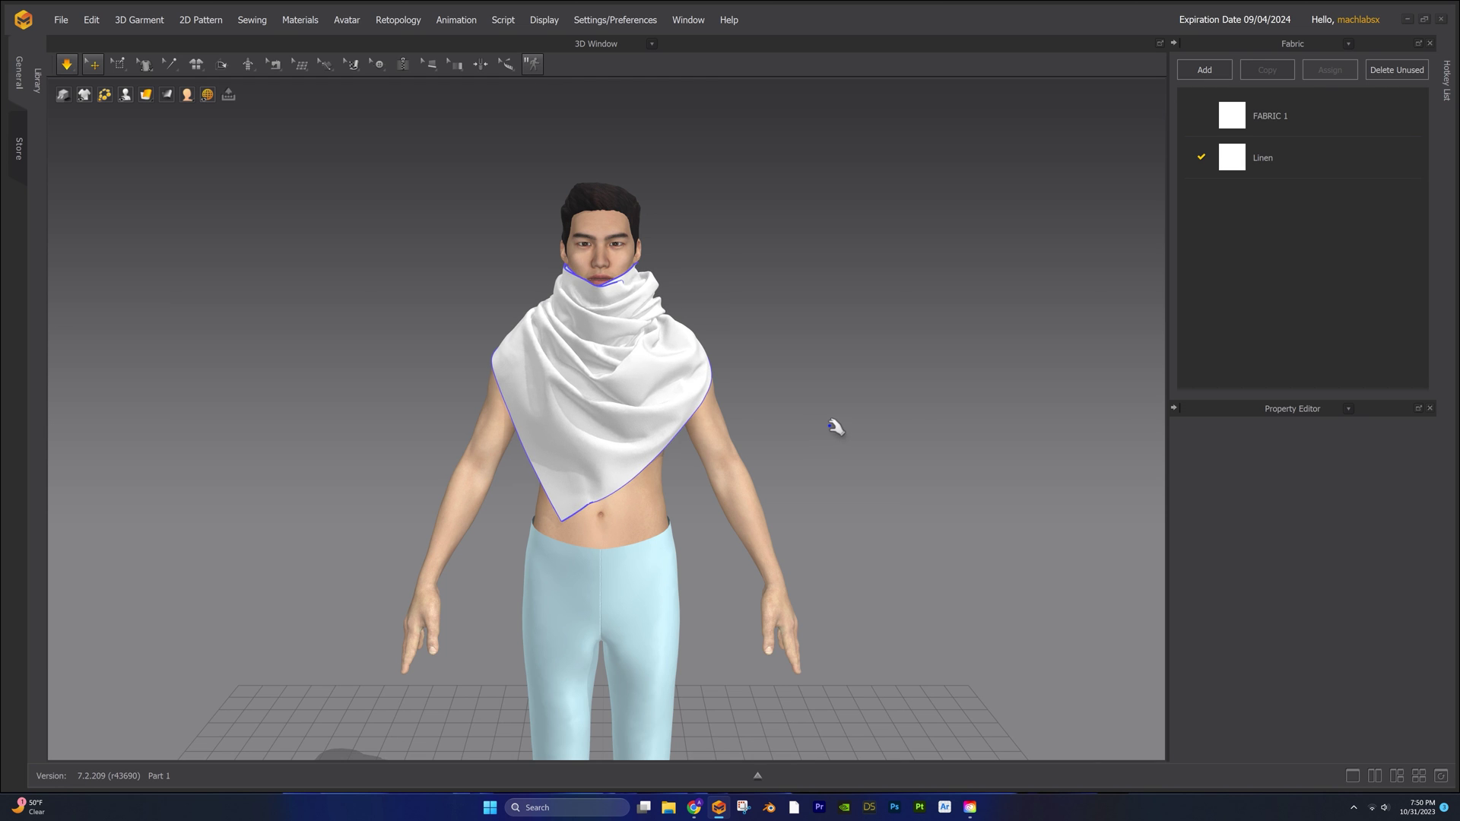
pyautogui.moveTo(789, 463); pyautogui.dragTo(760, 453, button='right')
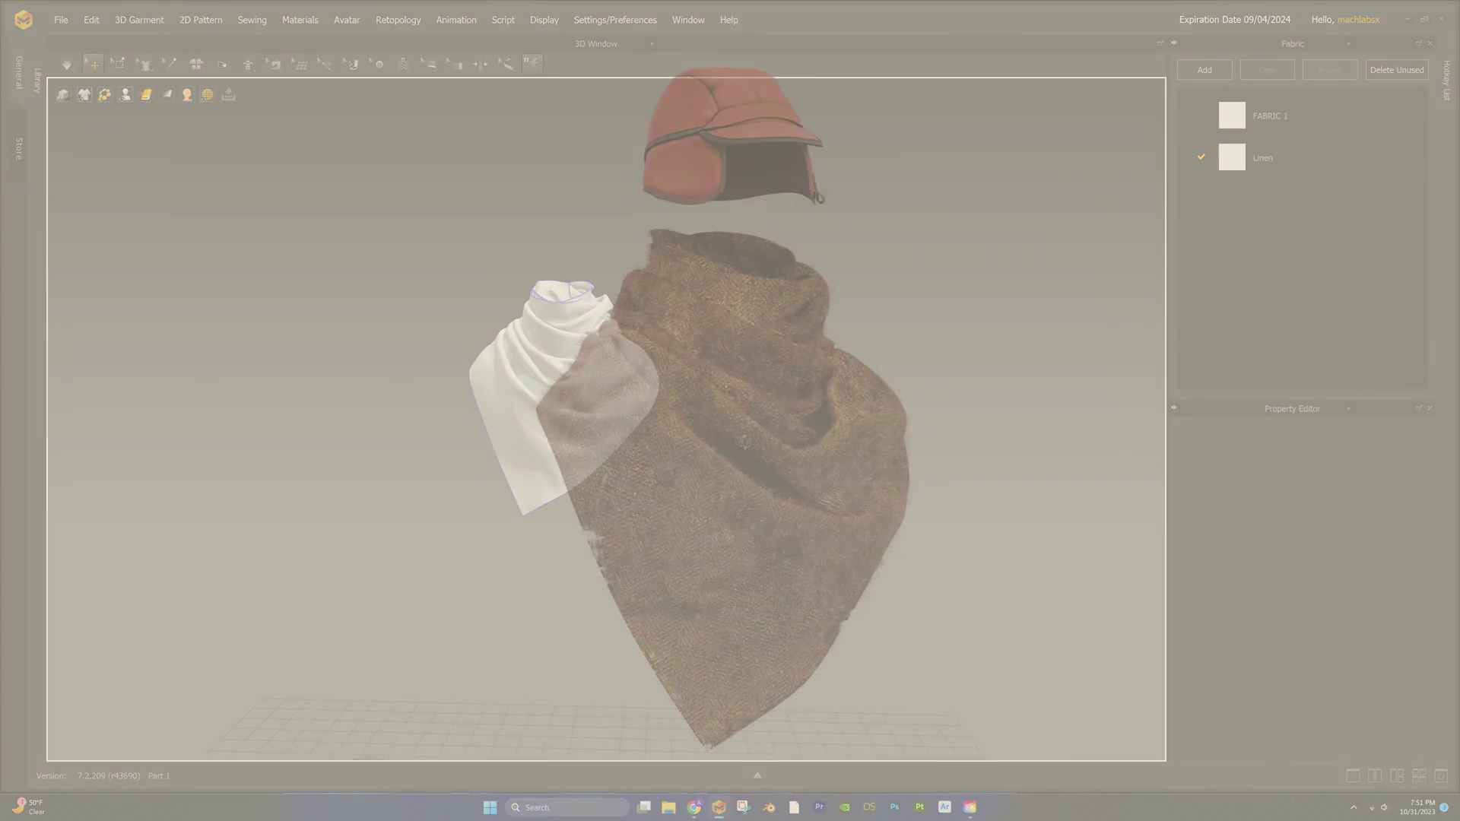